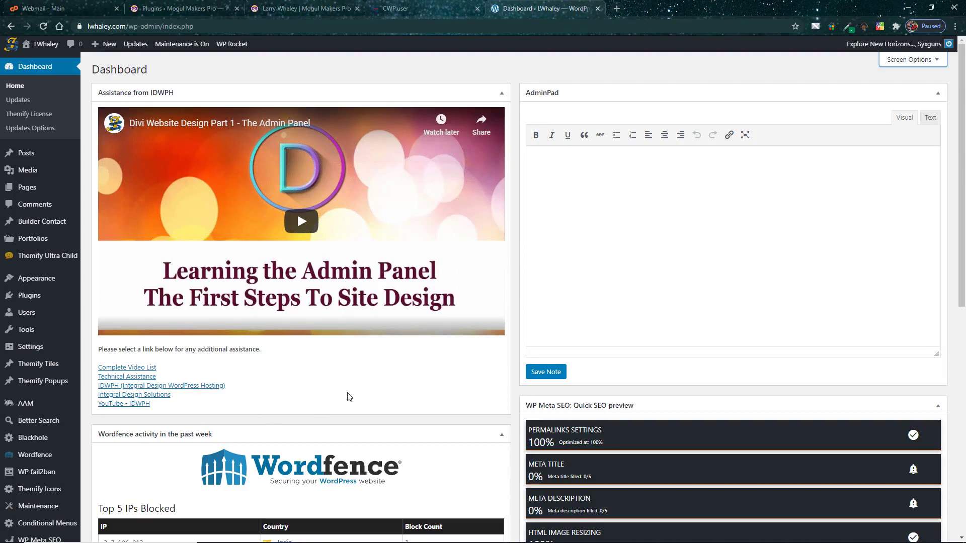
Open Installed Plugins and scroll through the 36 plugins, including Wordfence Security and WP Rocket.
scroll(349, 396, down, 9)
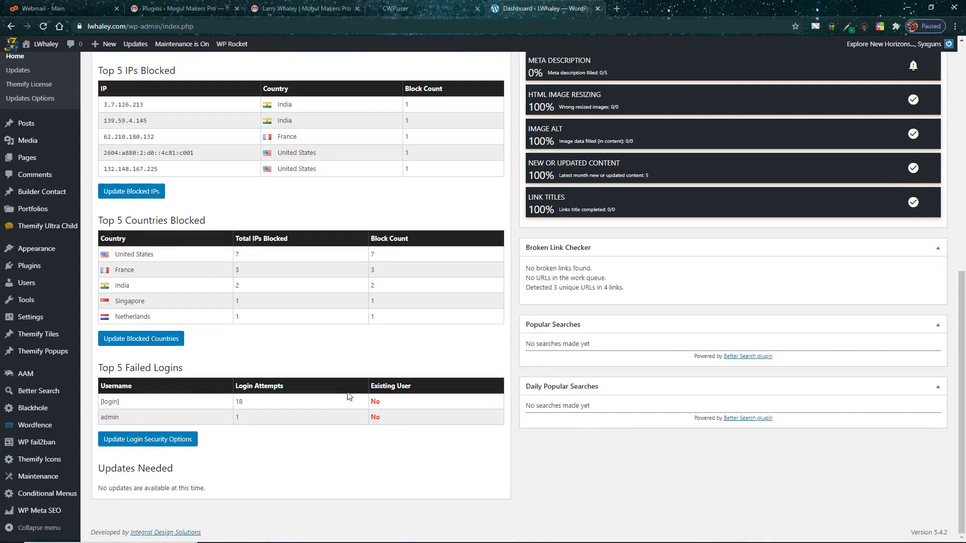
scroll(338, 367, up, 9)
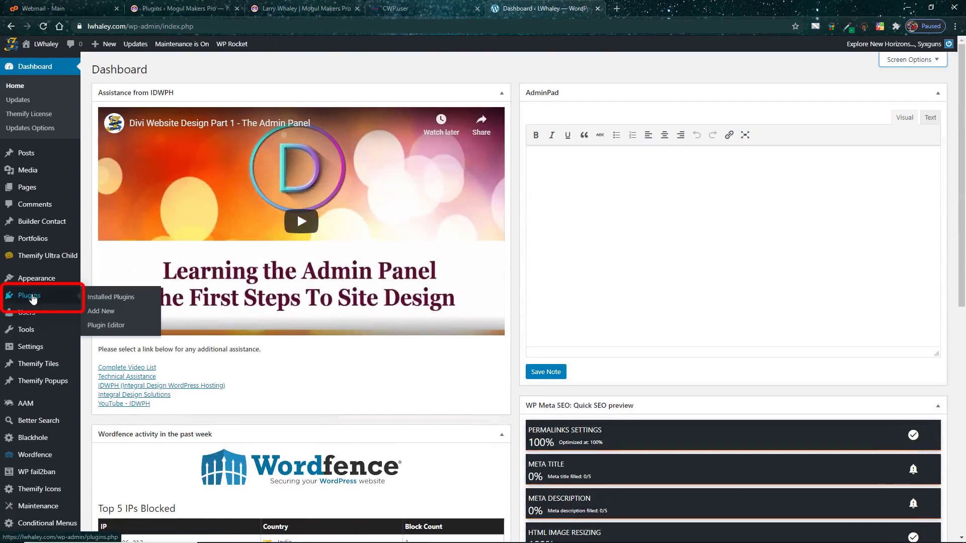
click(33, 299)
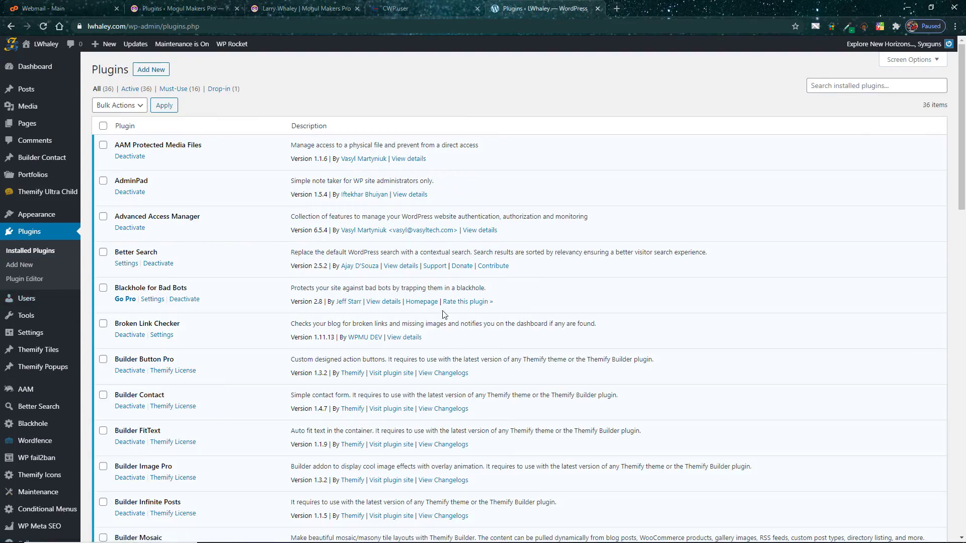
scroll(444, 314, down, 18)
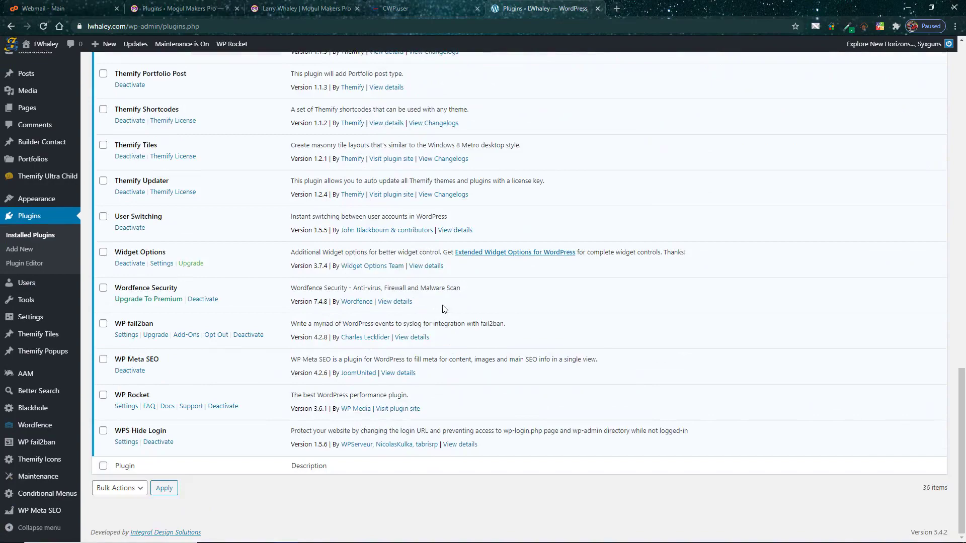
scroll(442, 310, up, 5)
scroll(441, 311, up, 10)
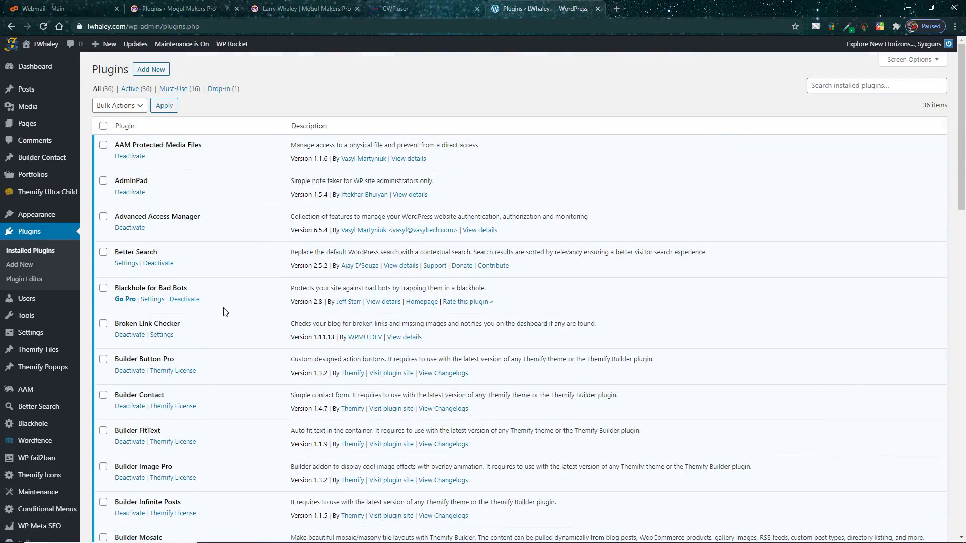
scroll(267, 334, down, 18)
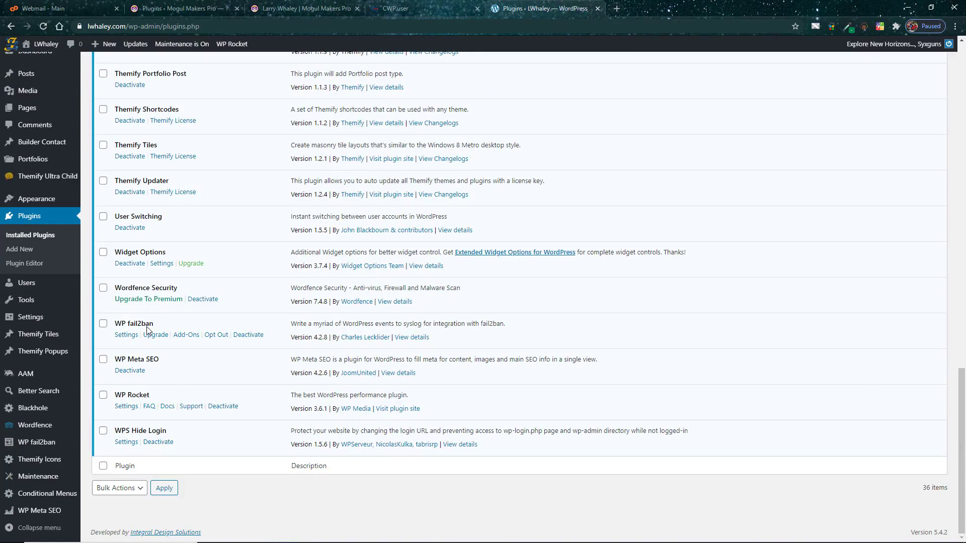
scroll(147, 330, up, 15)
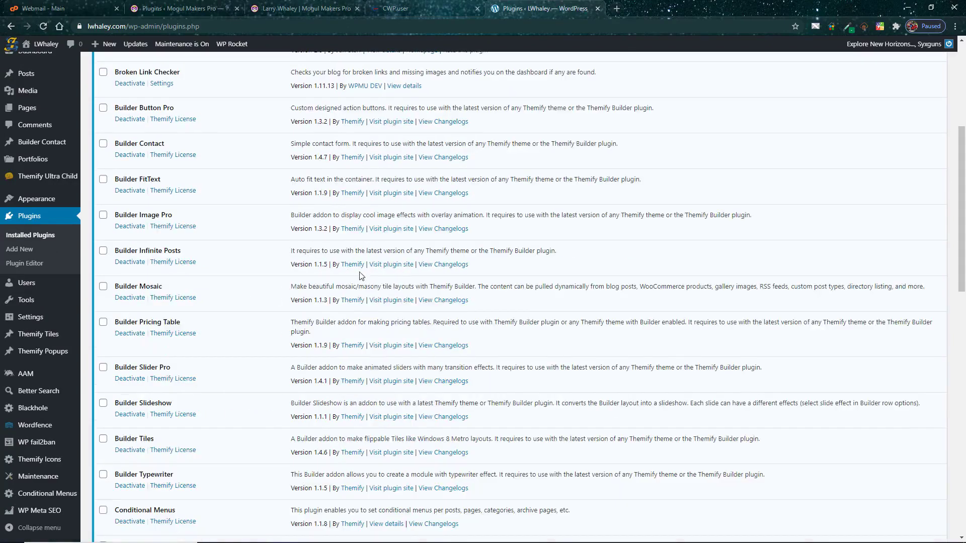
mouse_move(31, 182)
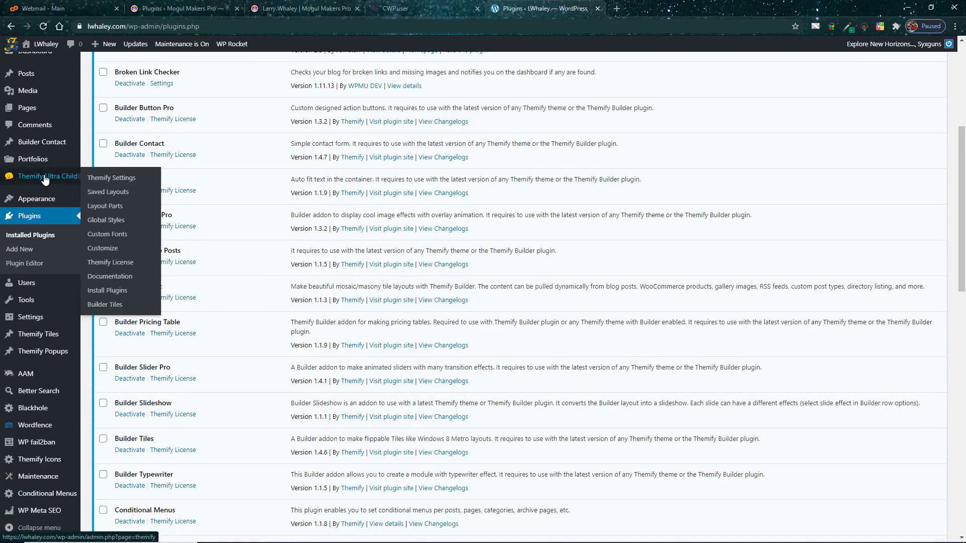
Open the Themify Ultra settings and launch the live site in a new browser tab.
click(45, 177)
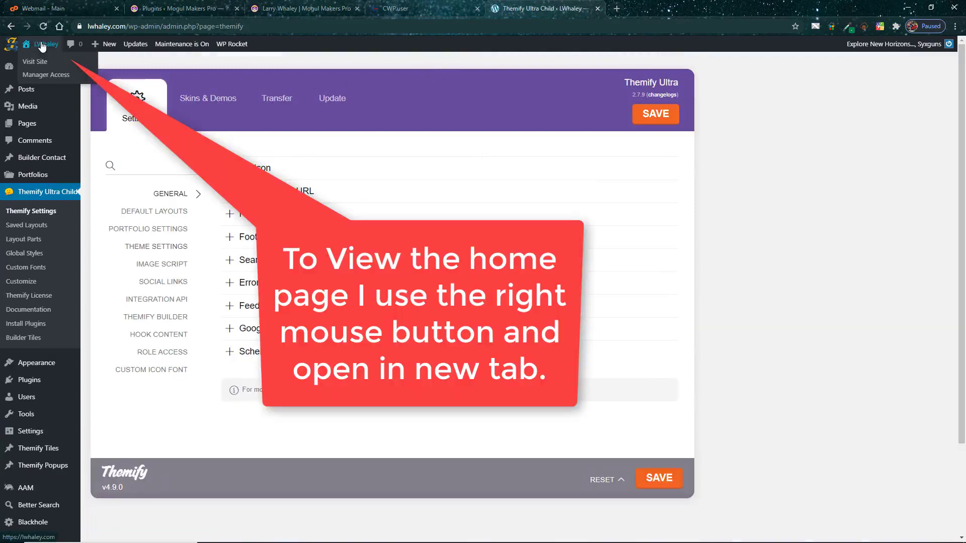
right_click(33, 62)
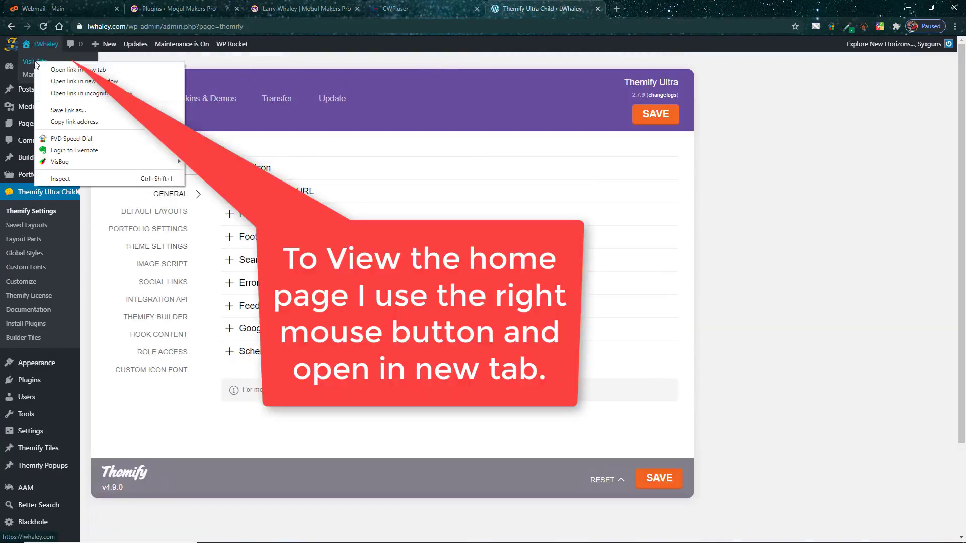
click(78, 70)
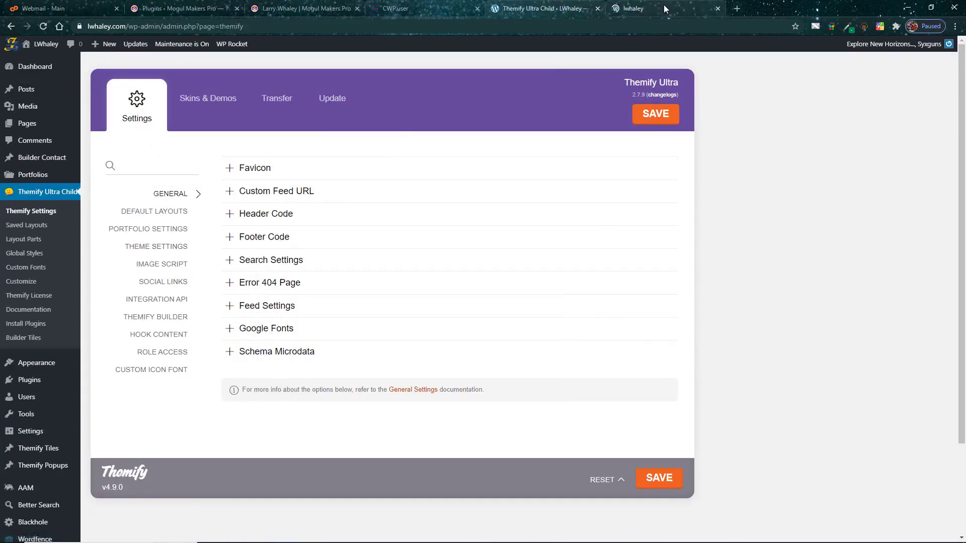
Review the live home page and its three-page header menu, then return to the settings tab.
click(663, 6)
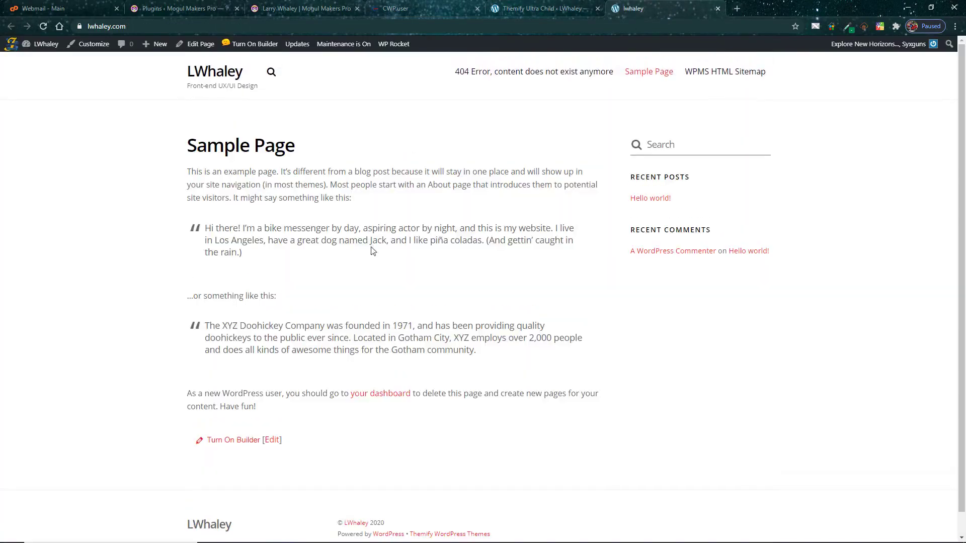
scroll(480, 171, down, 1)
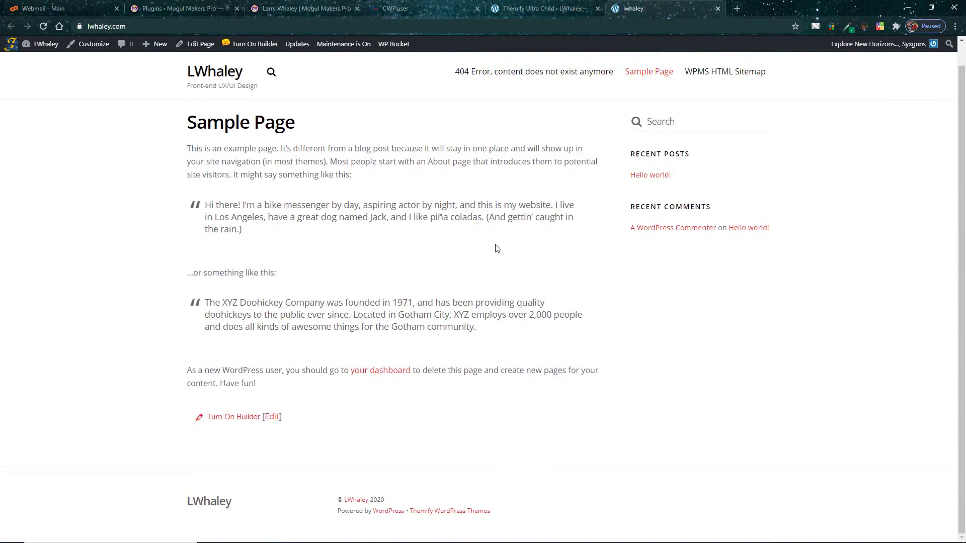
scroll(497, 249, up, 1)
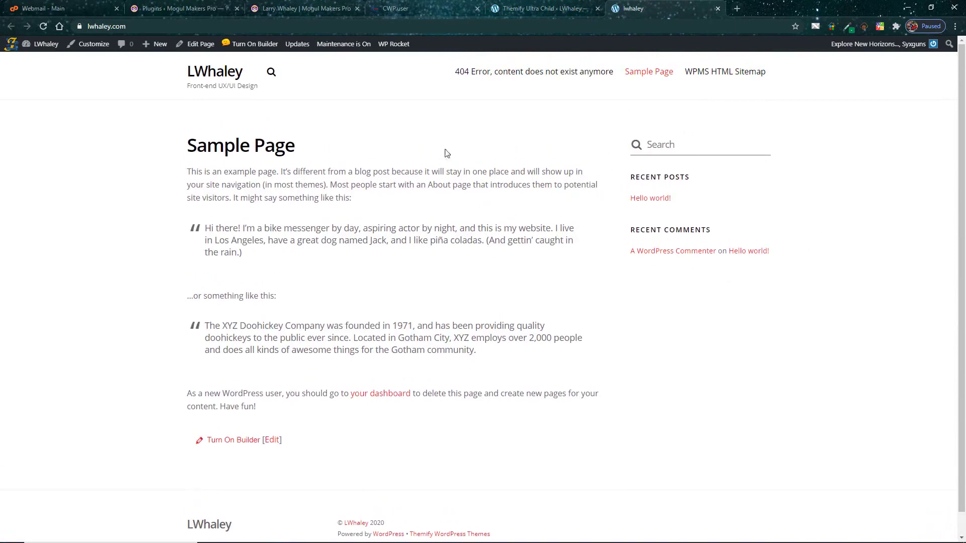
drag(416, 71, 897, 84)
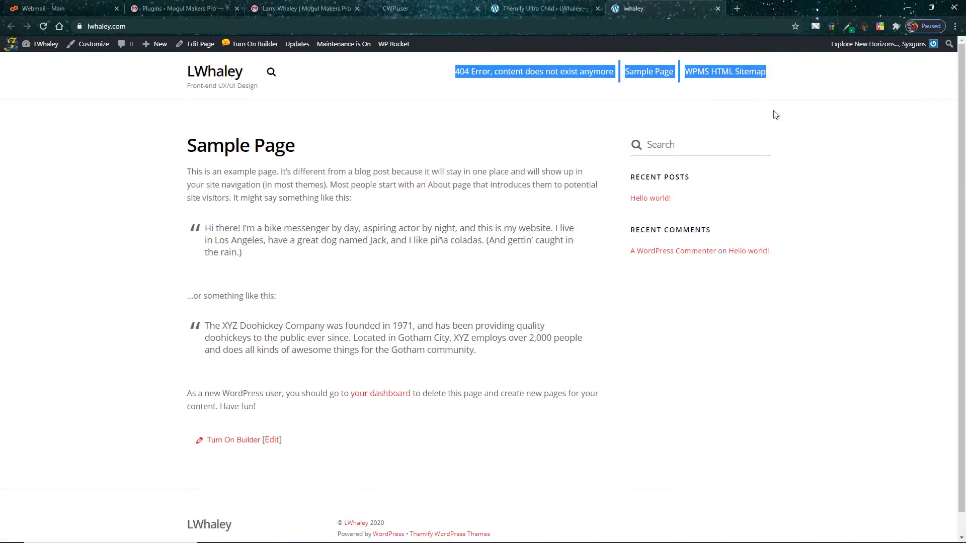
scroll(489, 212, down, 1)
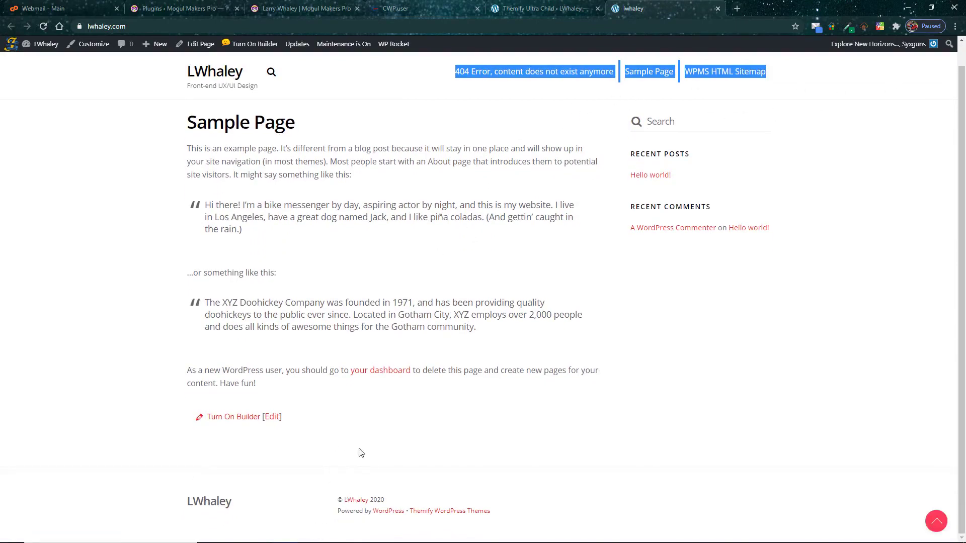
scroll(361, 453, up, 1)
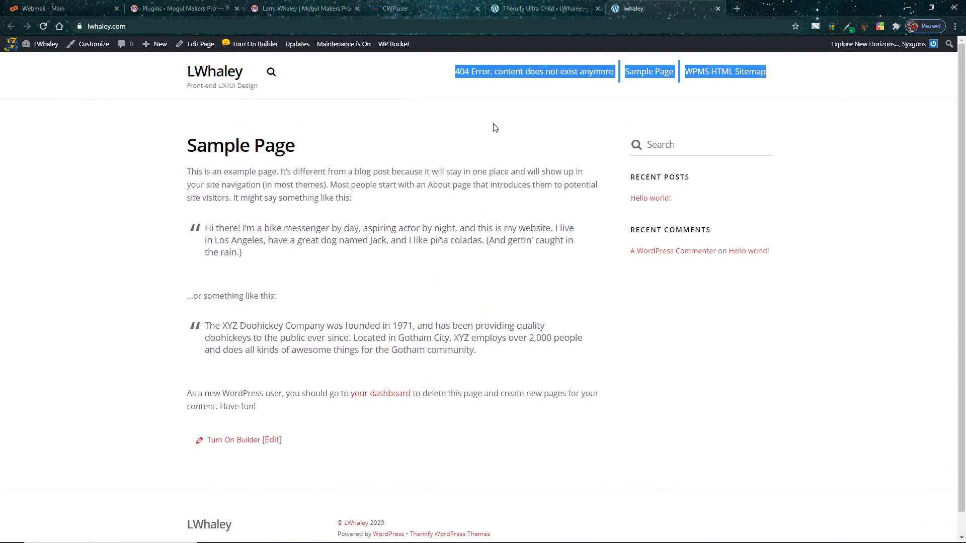
click(539, 10)
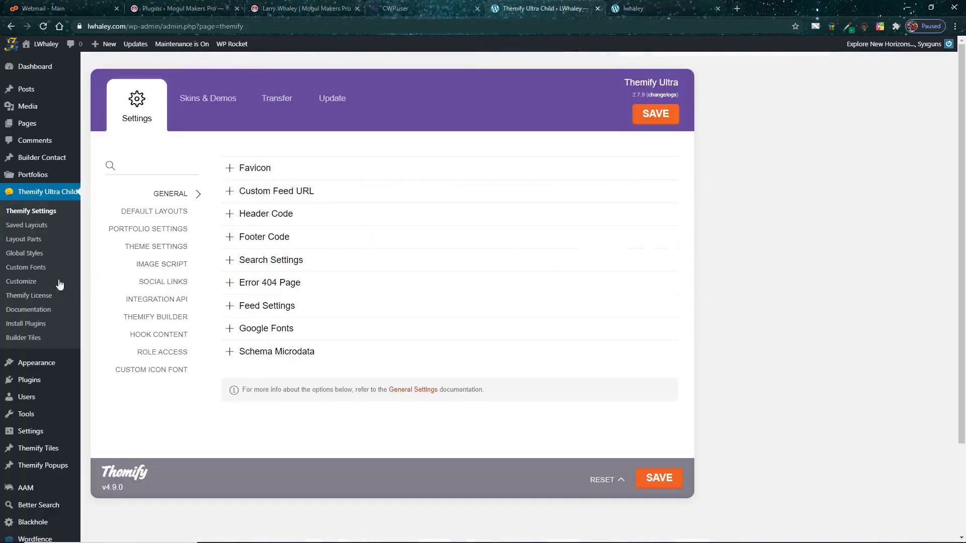
Edit the WPMS HTML Sitemap page, dismiss the welcome guide, and turn off fullscreen mode.
mouse_move(31, 95)
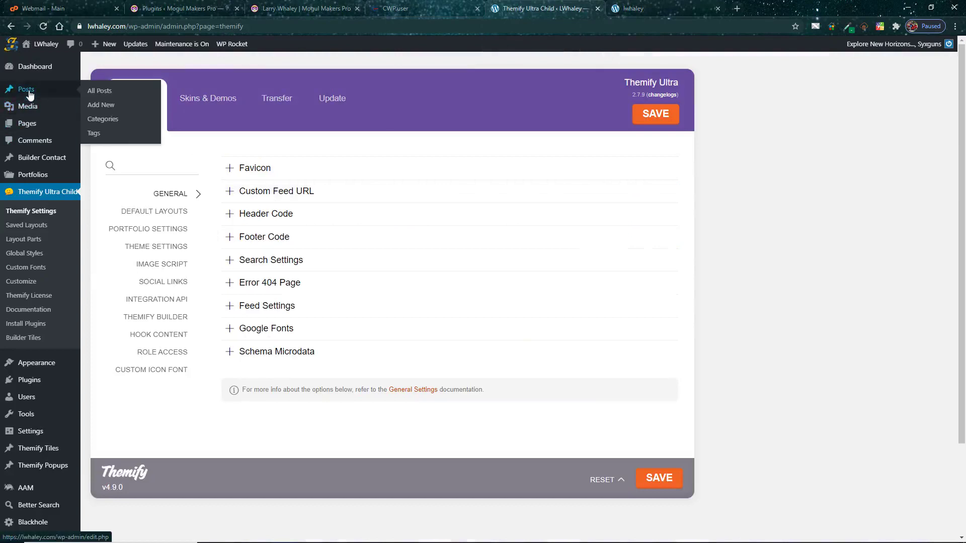
click(33, 129)
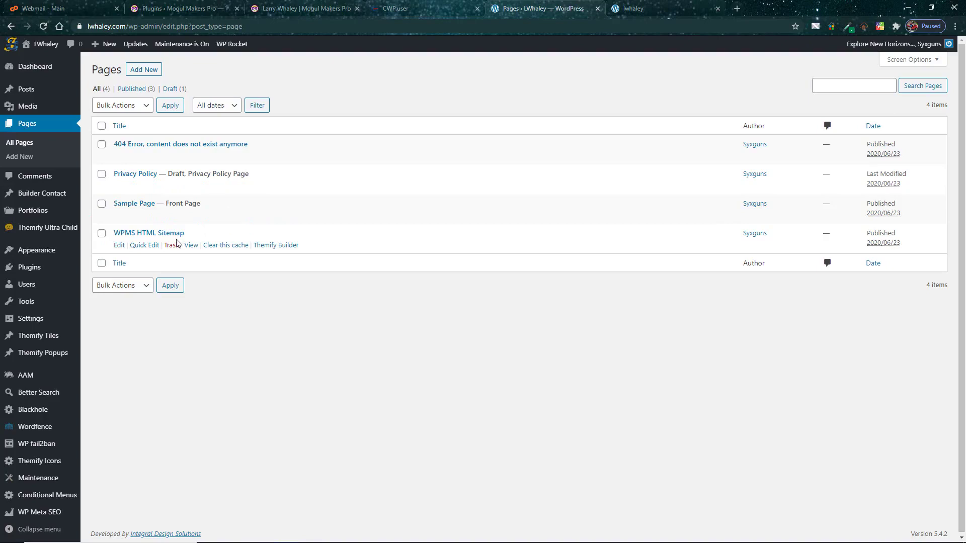
click(120, 248)
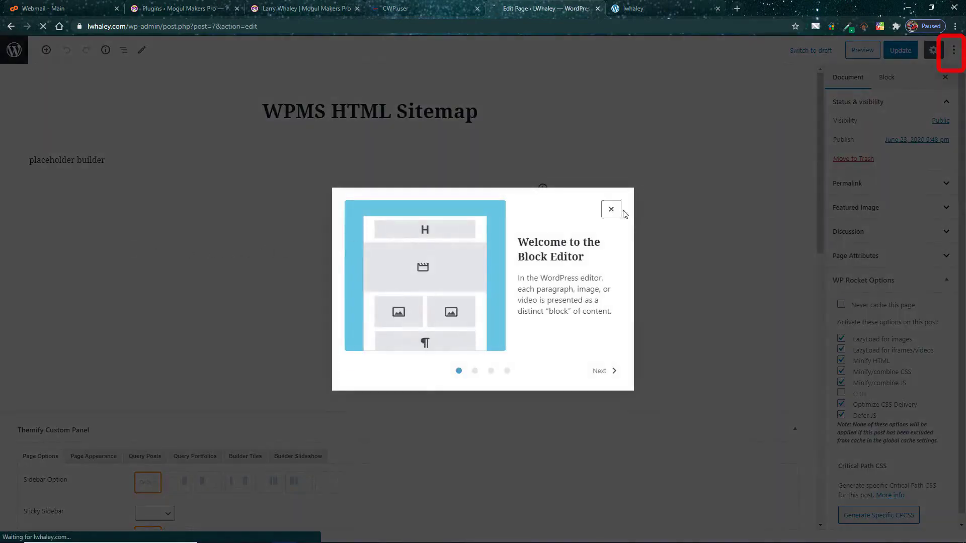
click(610, 209)
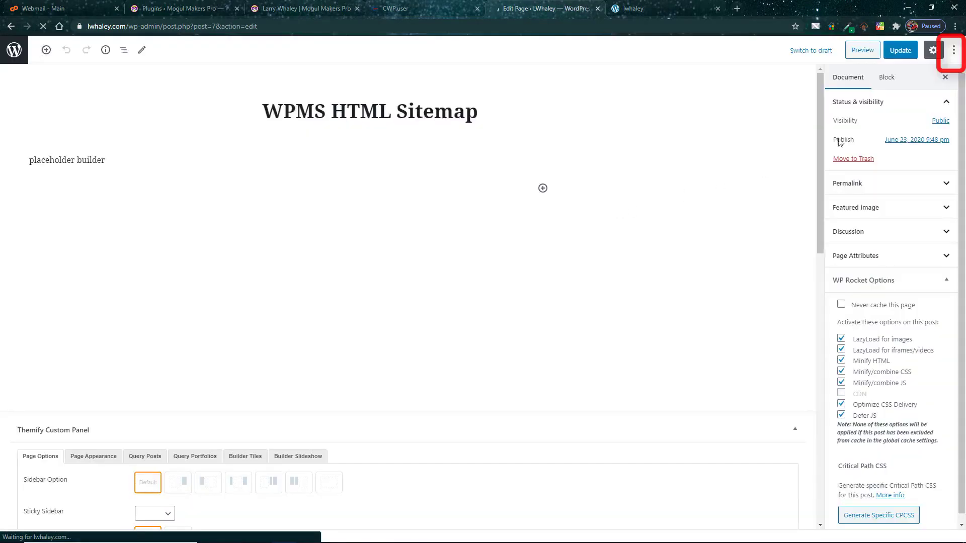
click(954, 52)
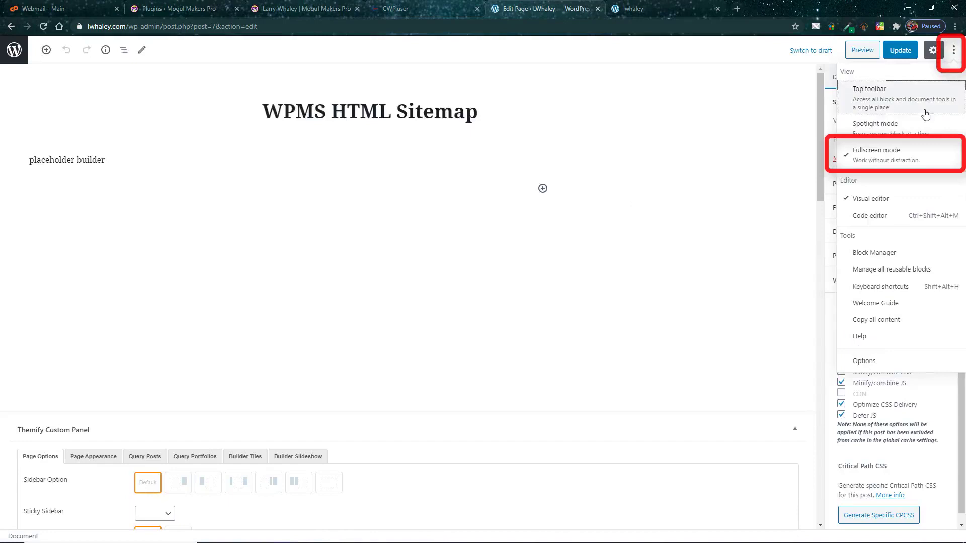
click(875, 156)
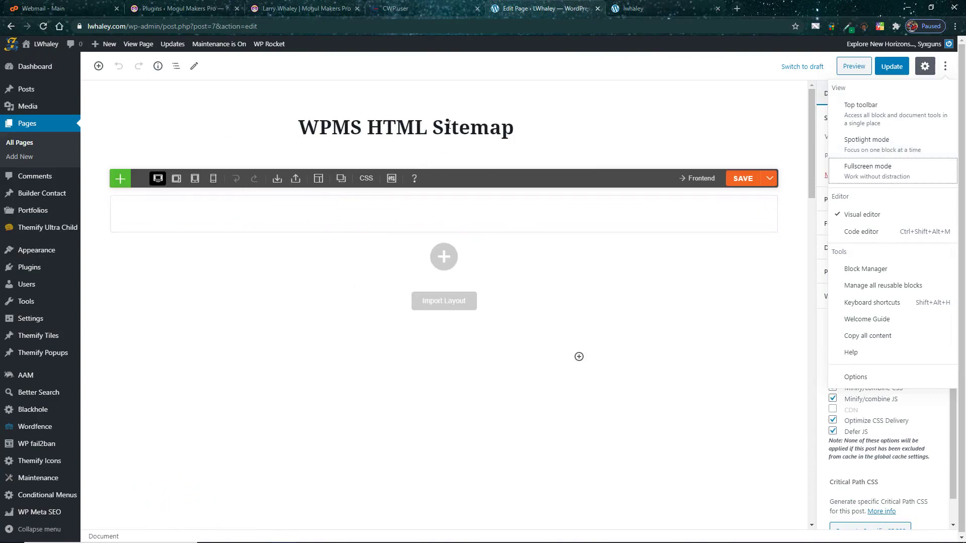
Retitle the sitemap page to 'HTML Sitemap' by removing the WPMS prefix.
click(356, 137)
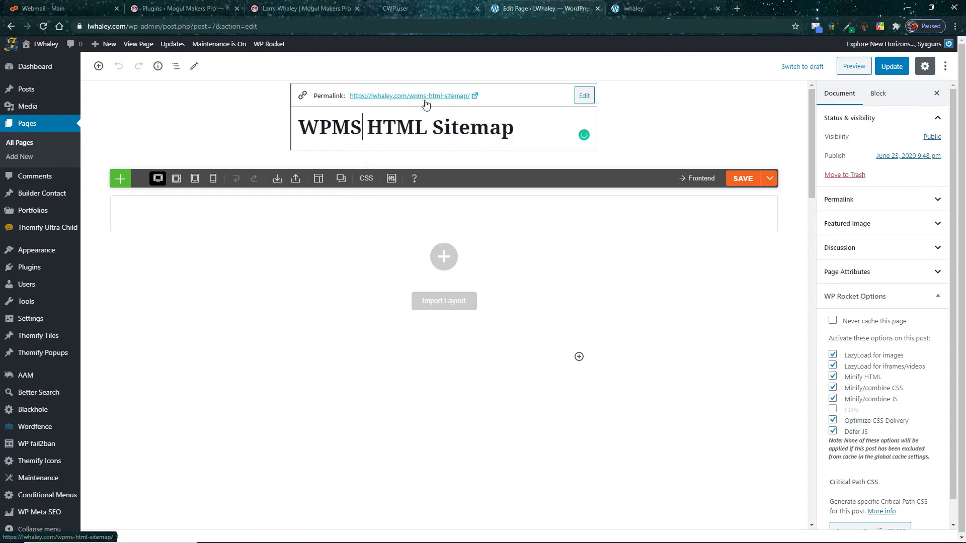
mouse_move(405, 224)
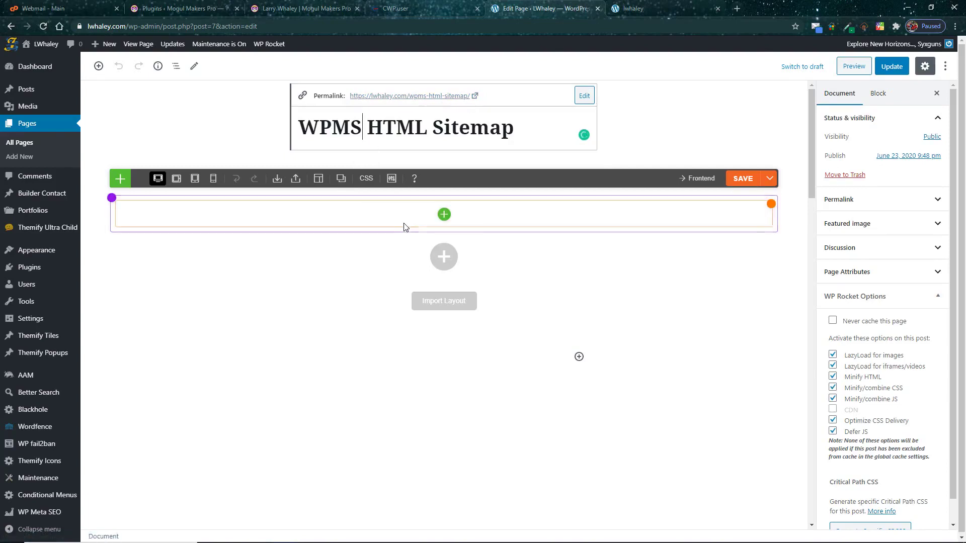
key(BackSpace)
key(BackSpace)
key(BackSpace)
key(BackSpace)
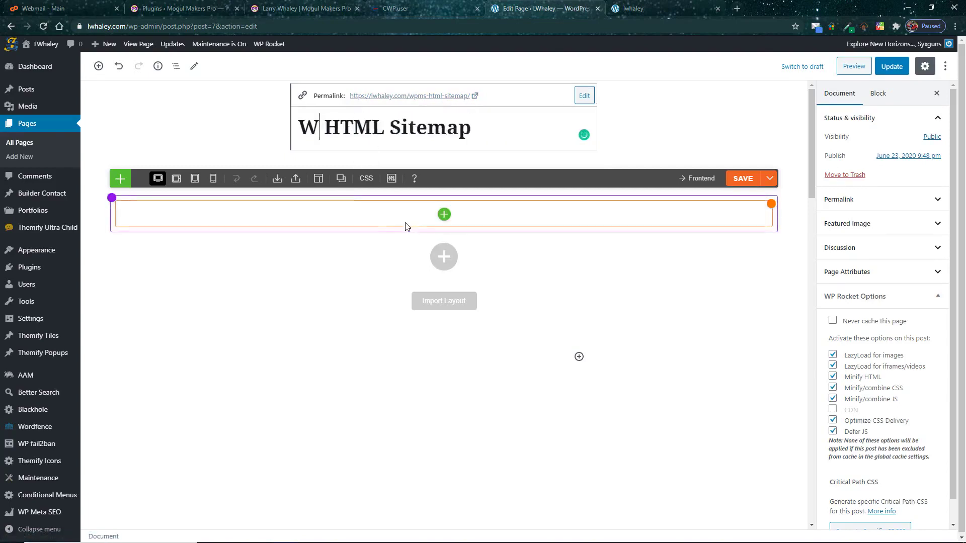
key(BackSpace)
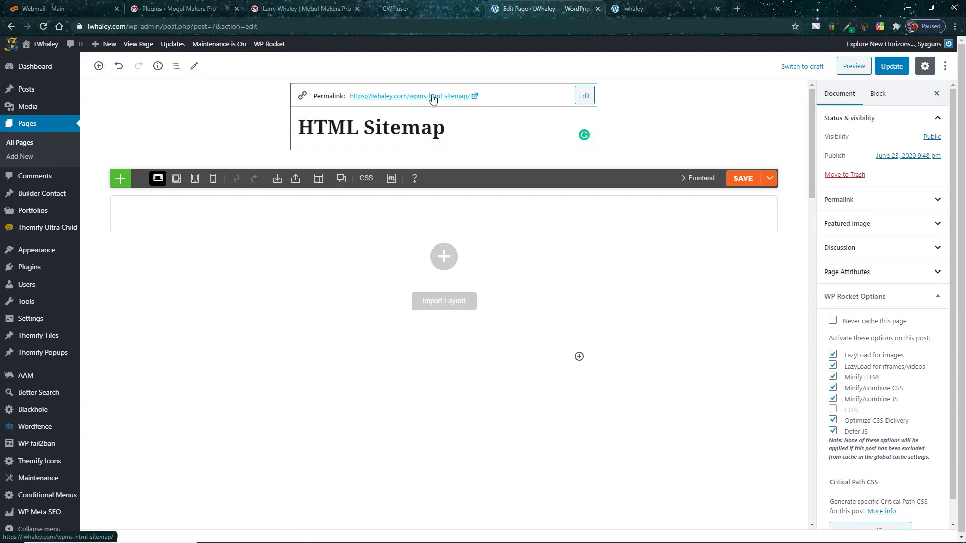
Shorten the permalink slug to html-sitemap, update the page, and return to All Pages.
click(583, 96)
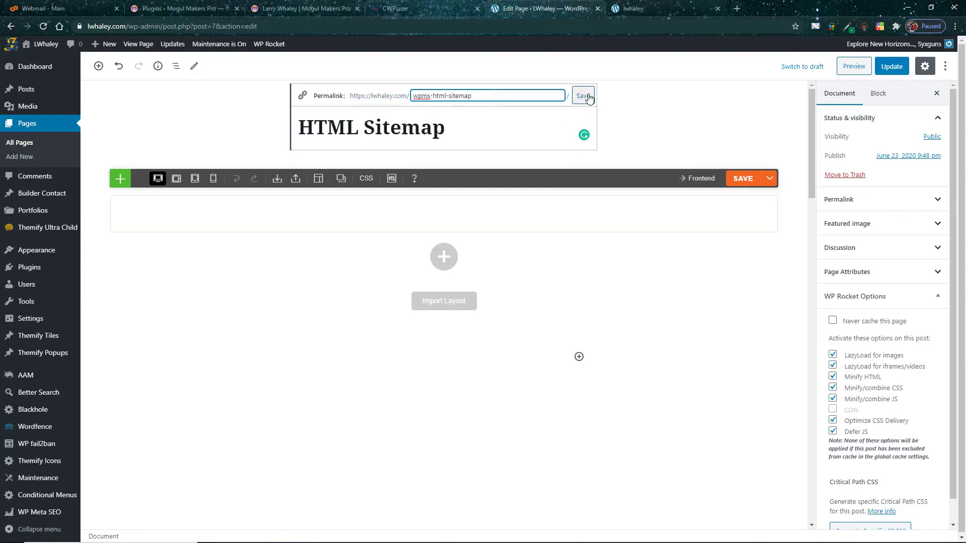
key(Delete)
key(Delete)
key(Delete)
key(Delete)
key(Delete)
click(584, 98)
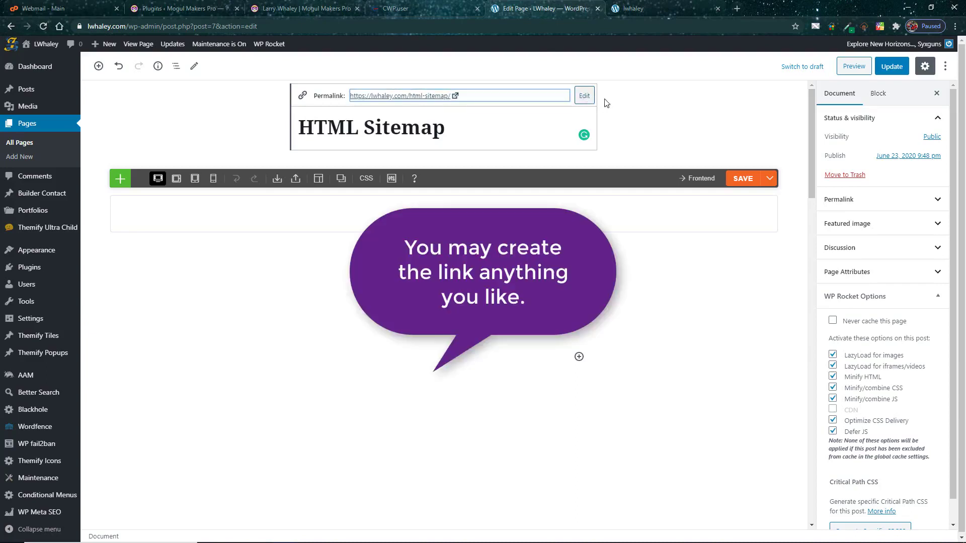
click(923, 200)
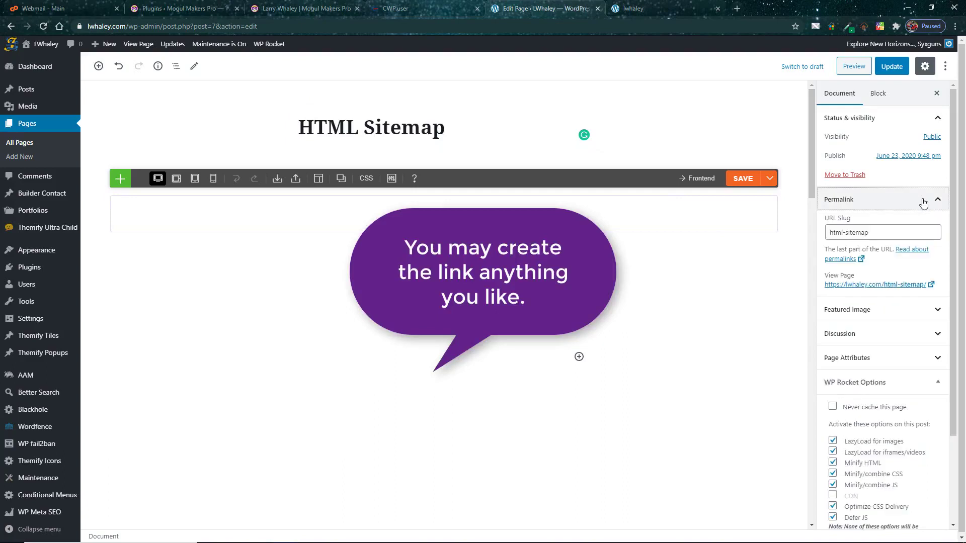
click(831, 234)
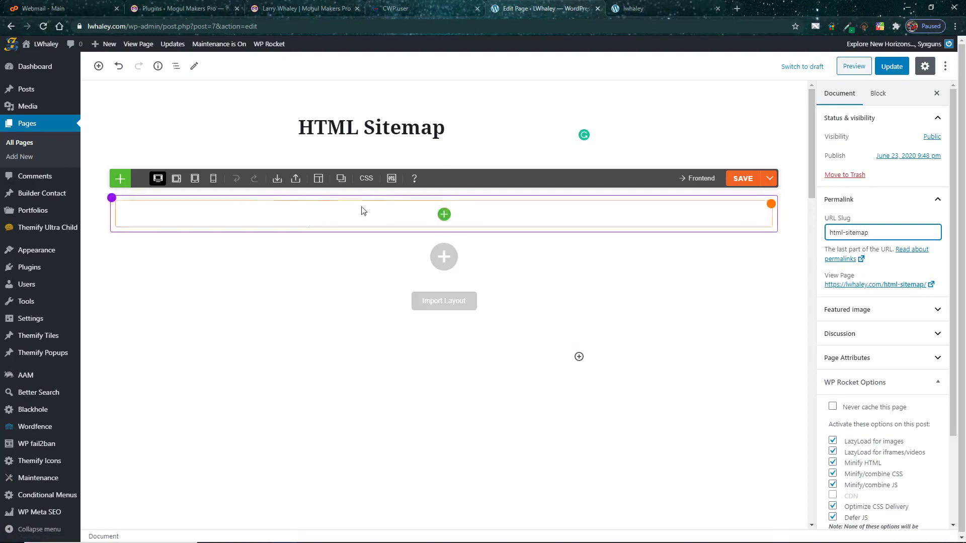
click(895, 66)
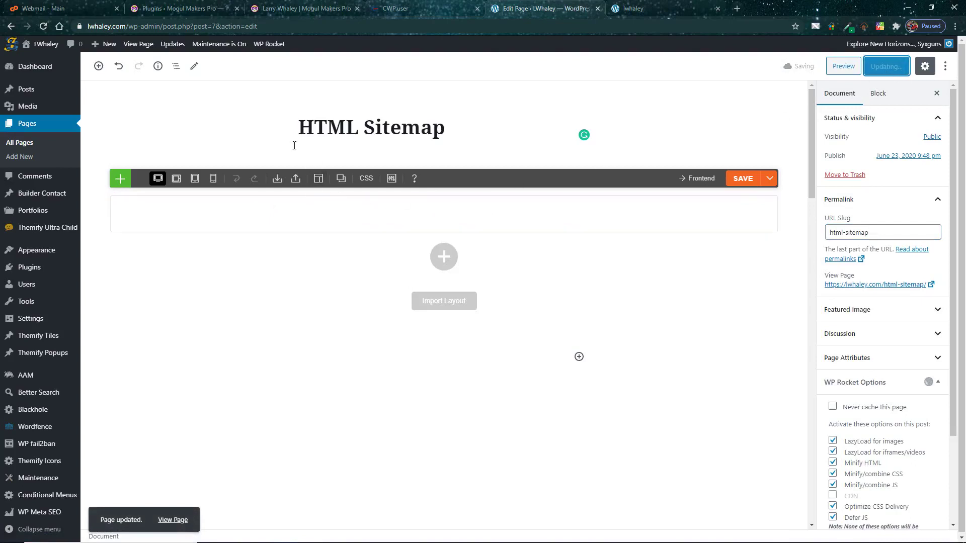
click(26, 144)
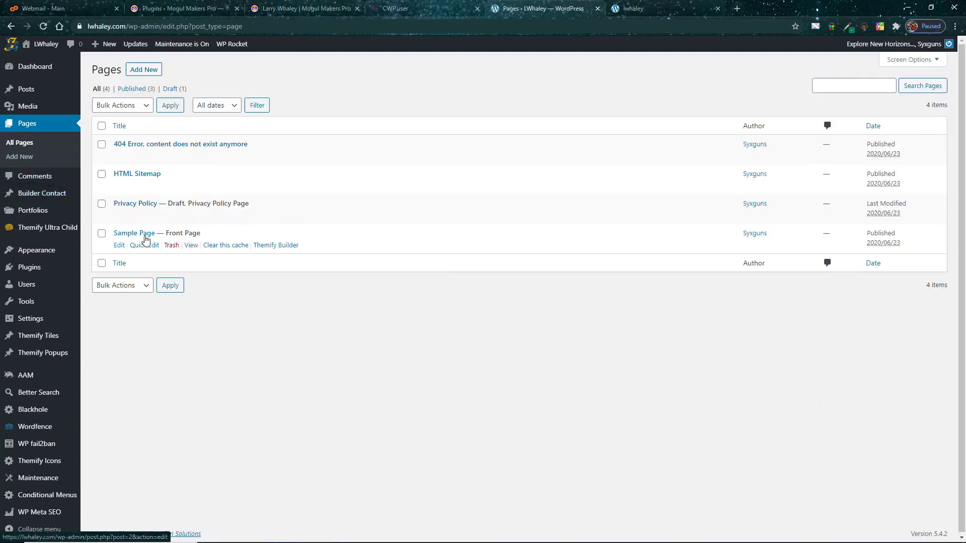
Delete the Sample Page's example text blocks, rename it 'Home', update it, and return to All Pages.
click(120, 245)
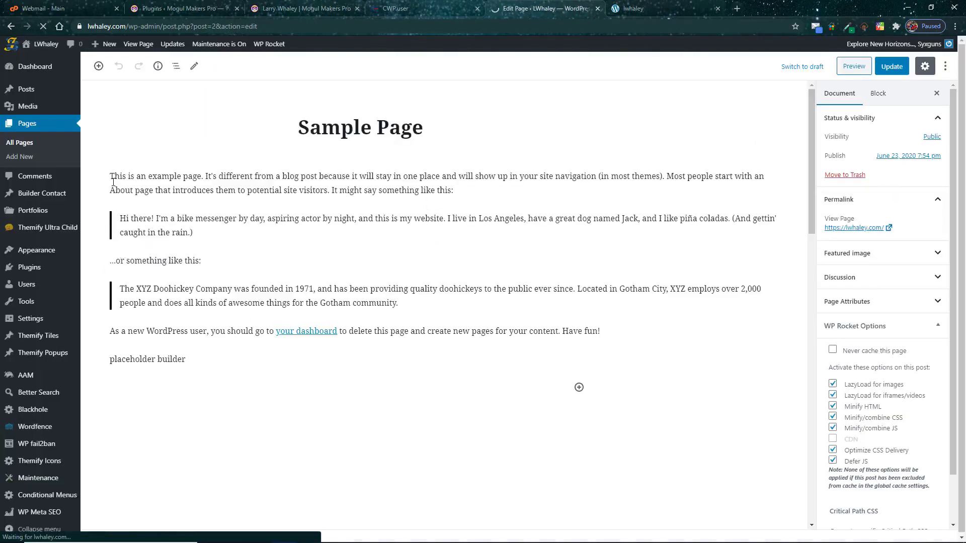
drag(110, 177, 675, 312)
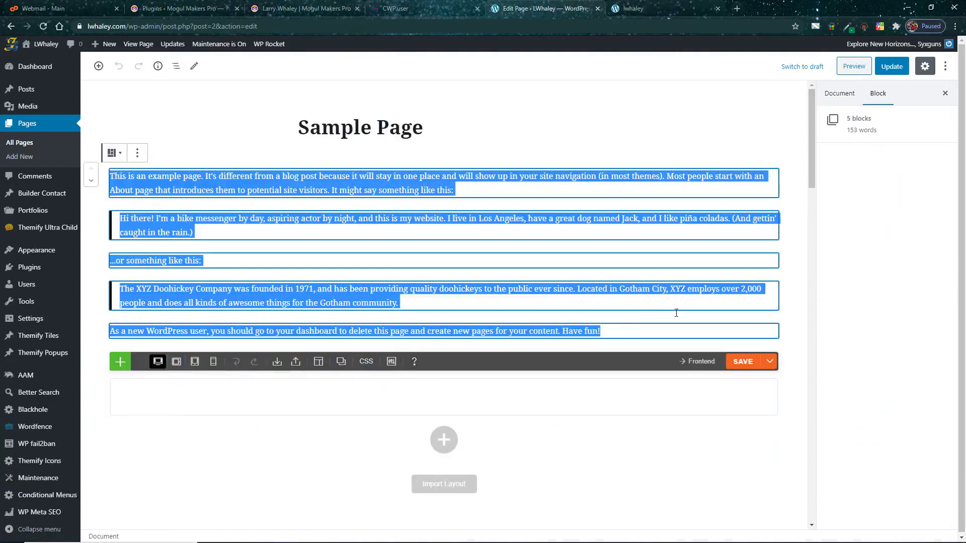
key(Delete)
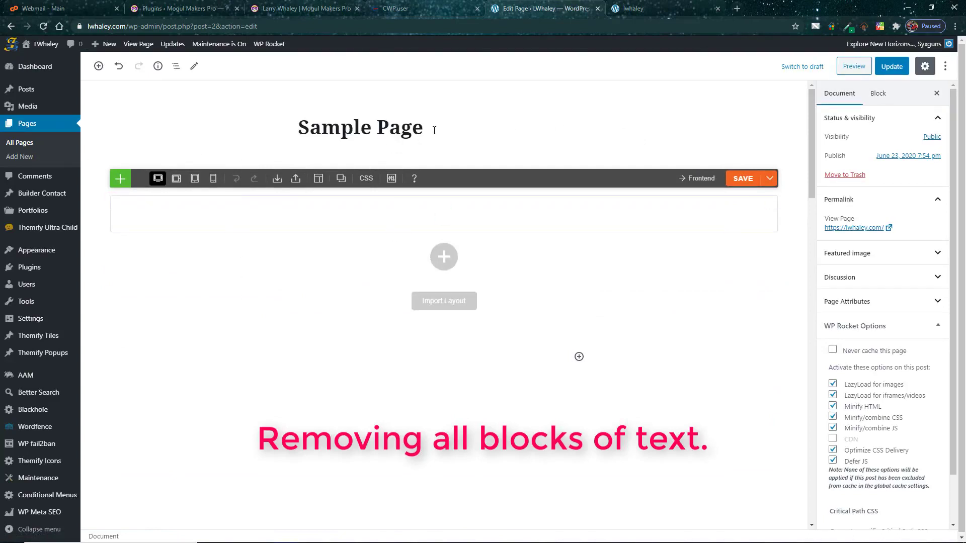
drag(428, 132, 251, 132)
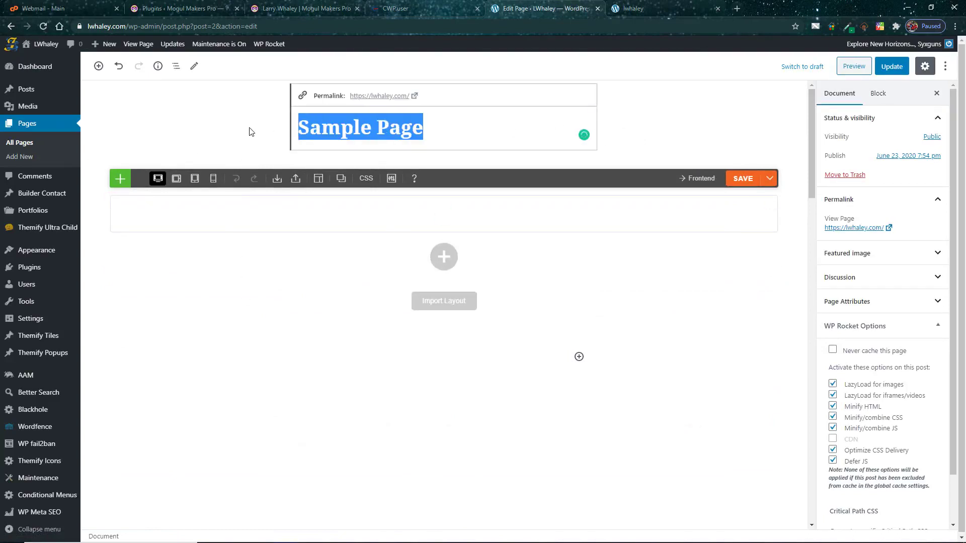
text(Home)
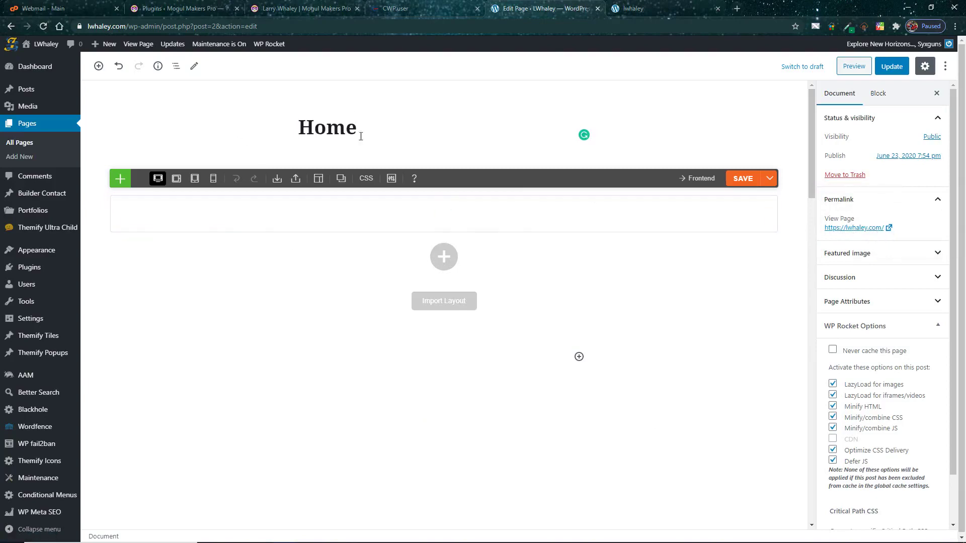
click(892, 69)
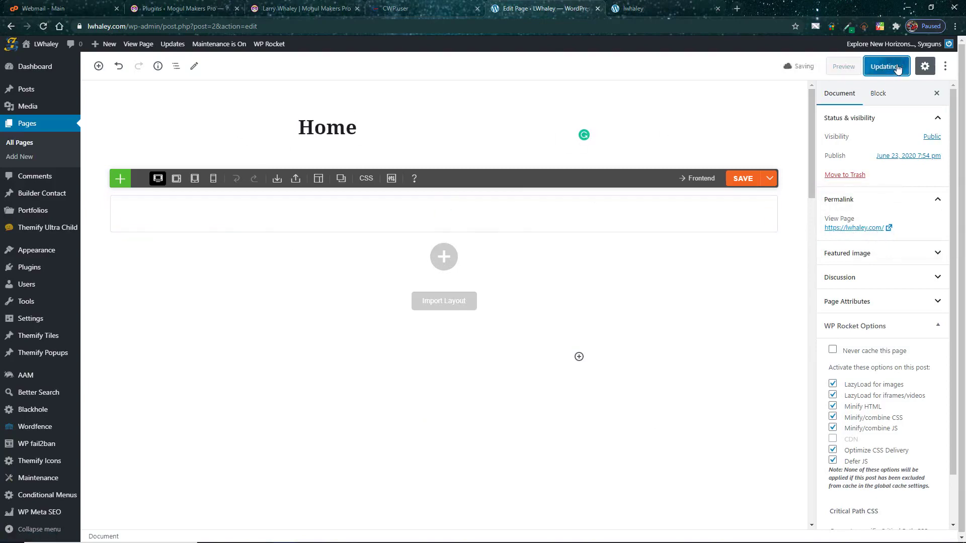
click(20, 143)
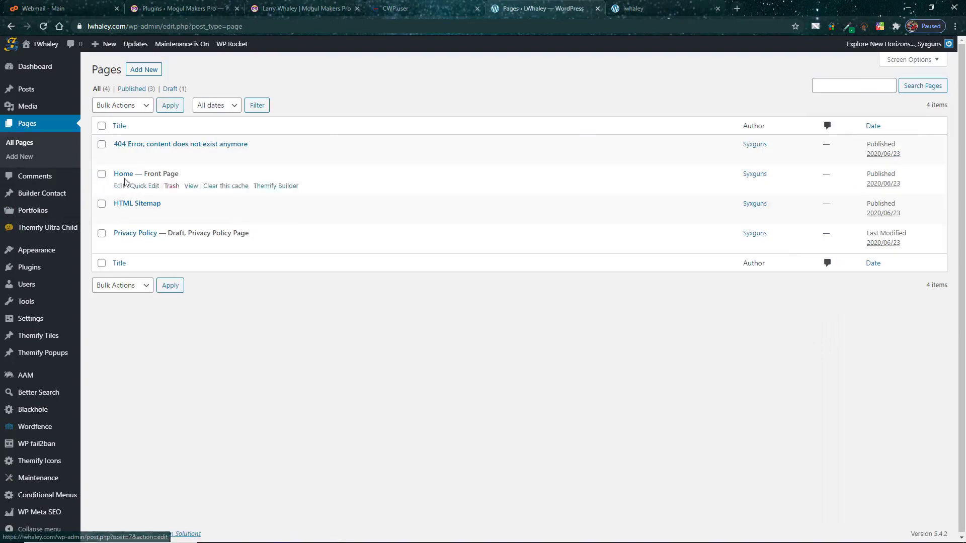
Change the 404 page's title to '404 Error'.
click(119, 156)
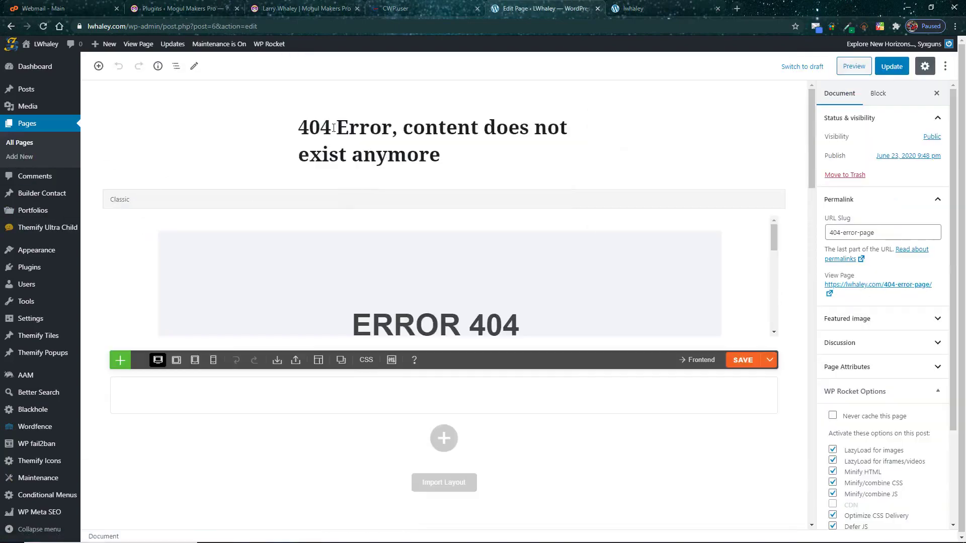
drag(338, 126, 573, 148)
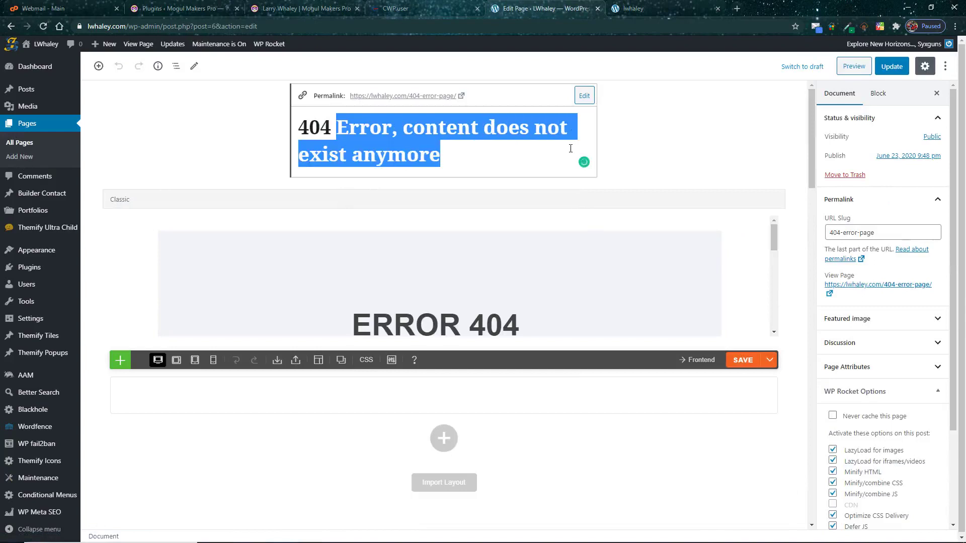
key(BackSpace)
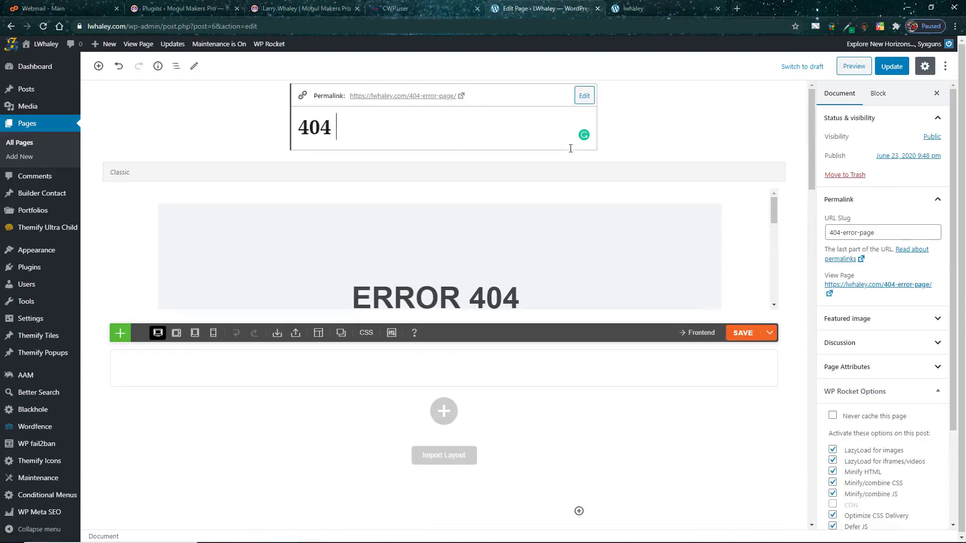
text(Page)
key(BackSpace)
key(BackSpace)
key(BackSpace)
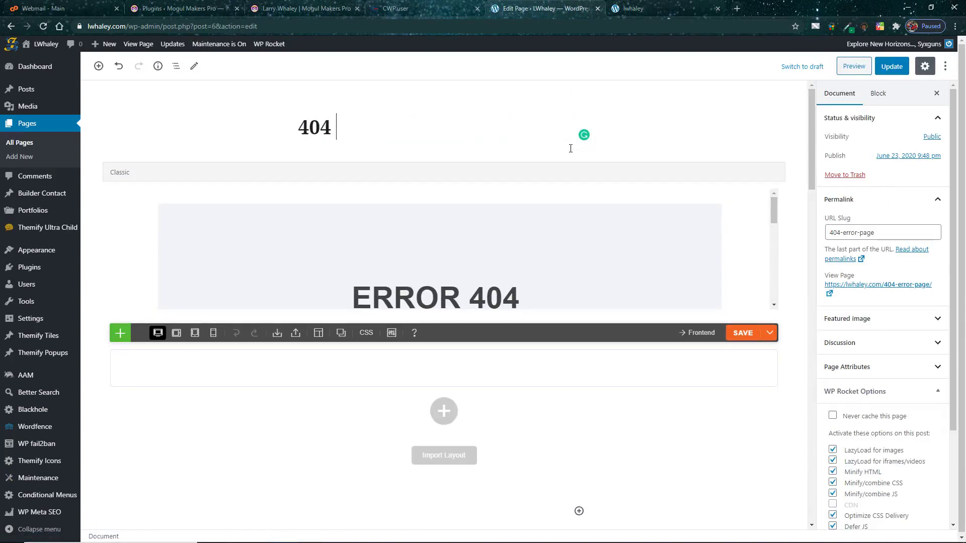
text(Error)
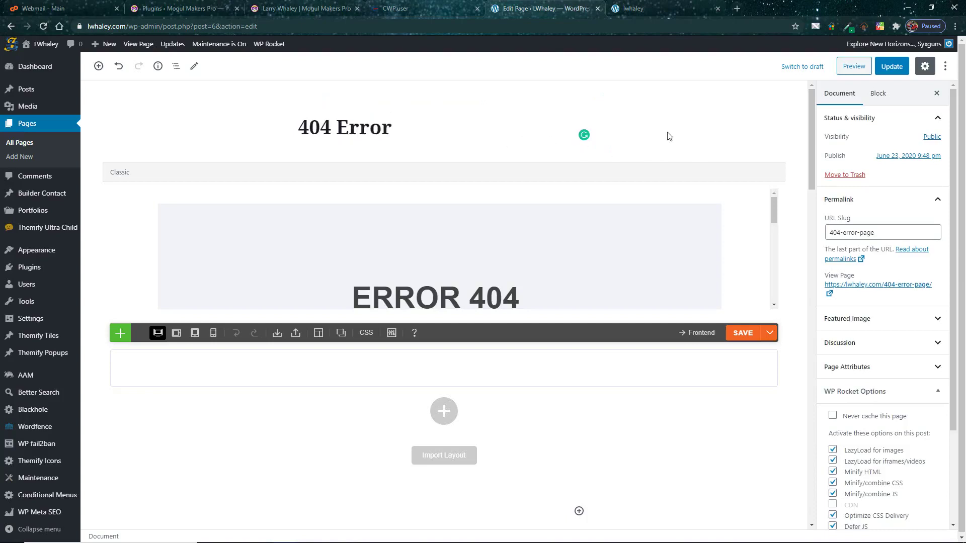
Trim the URL slug to 404-error, update the page, and return to All Pages.
drag(856, 232, 895, 232)
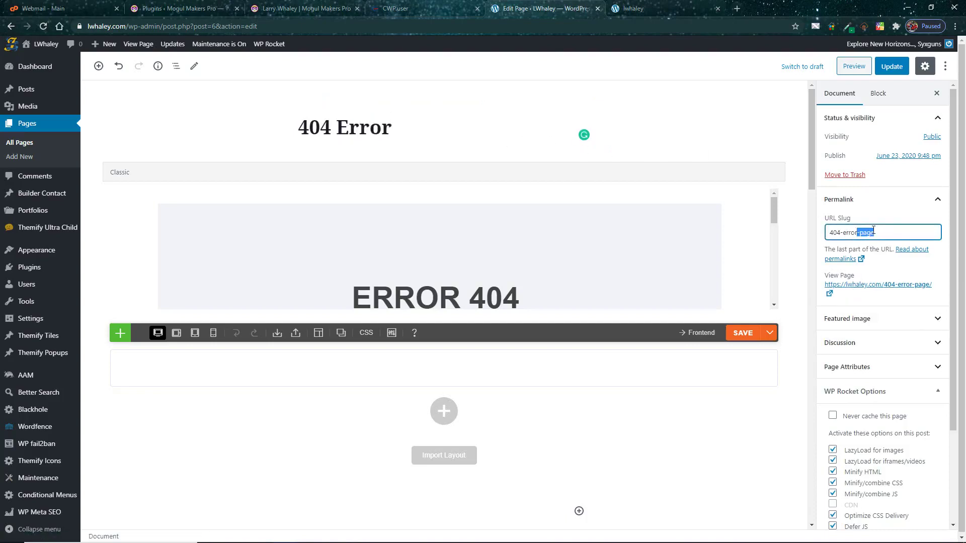
key(BackSpace)
click(891, 67)
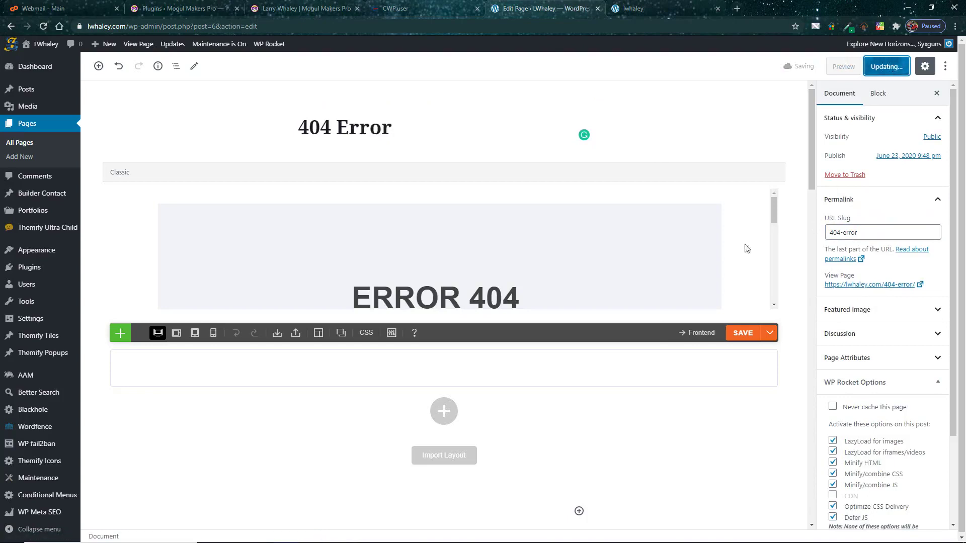
click(353, 304)
drag(353, 309, 551, 316)
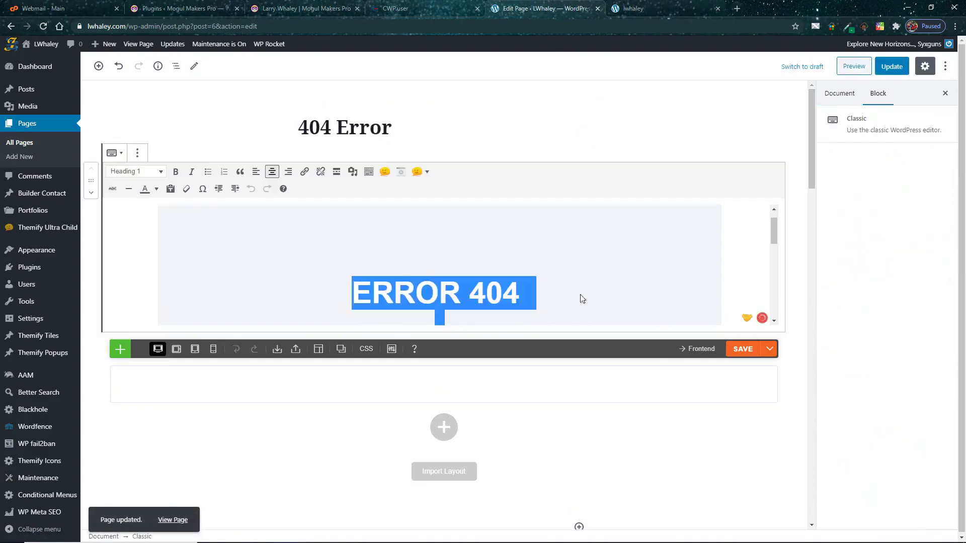
click(22, 143)
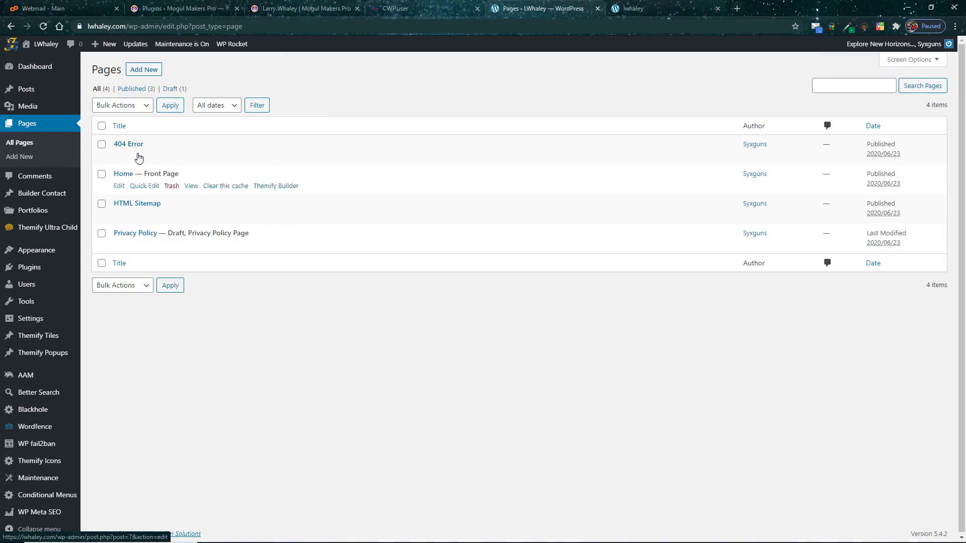
Create a page titled 'About', publish it, and go back to All Pages.
click(151, 71)
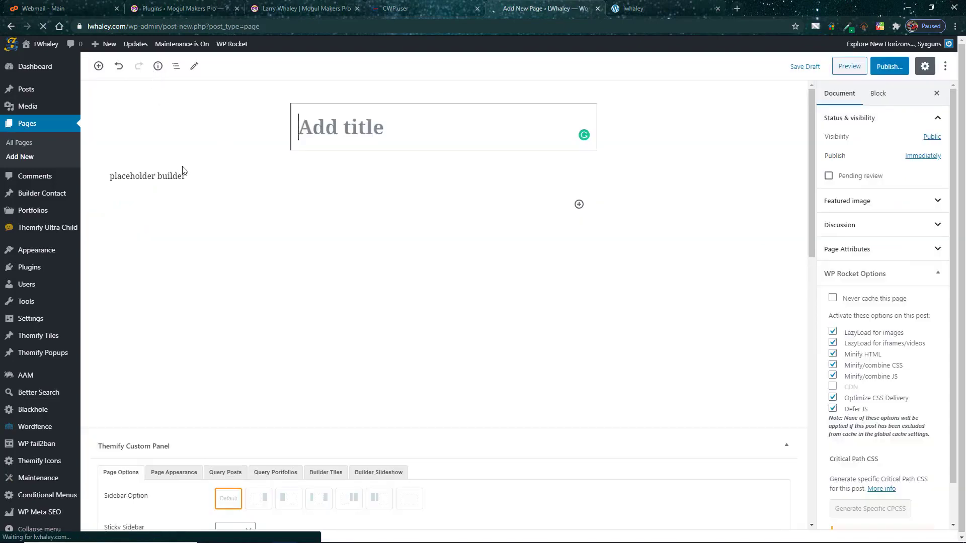
text(About)
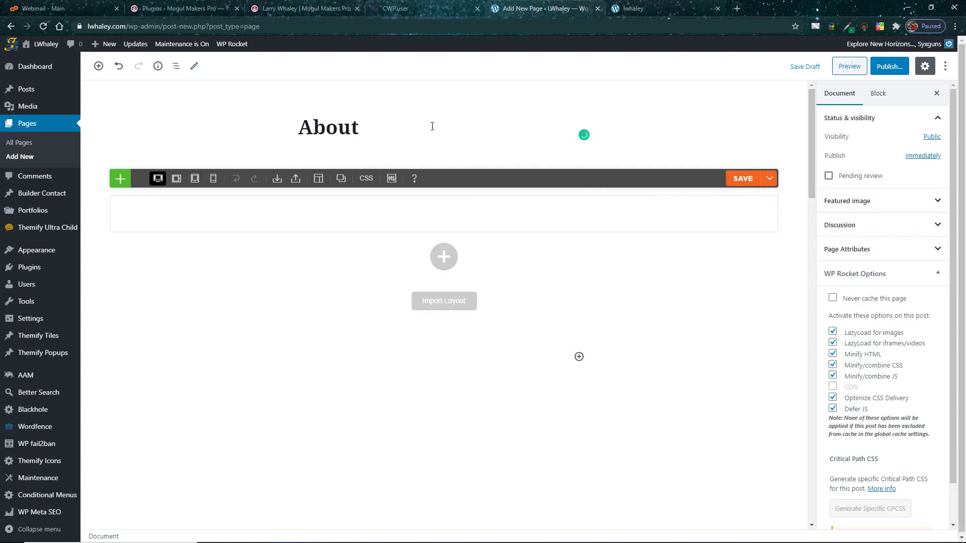
click(897, 68)
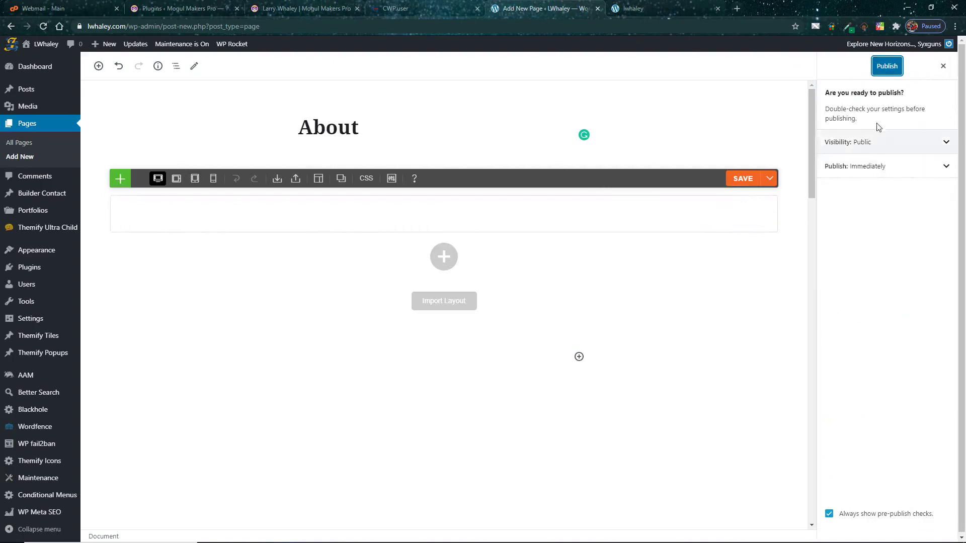
click(889, 70)
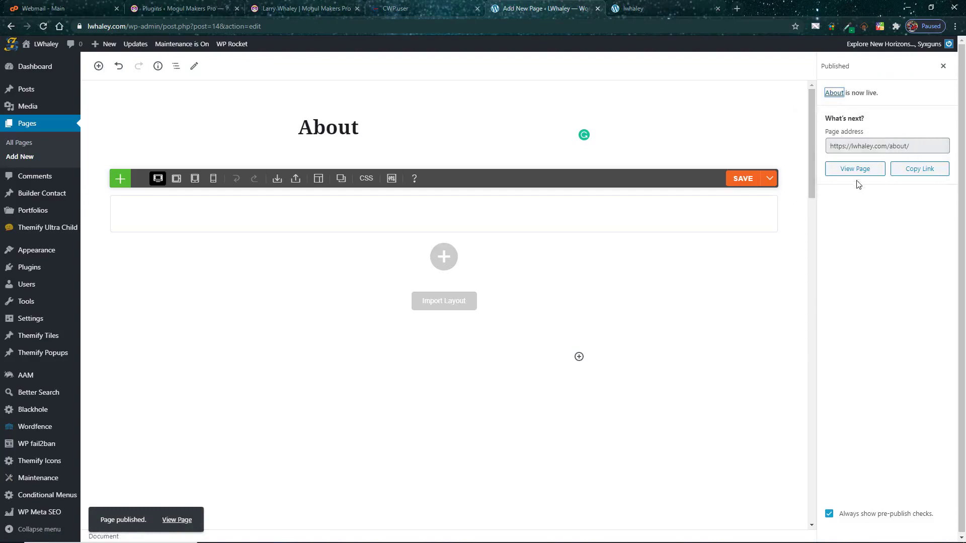
click(943, 66)
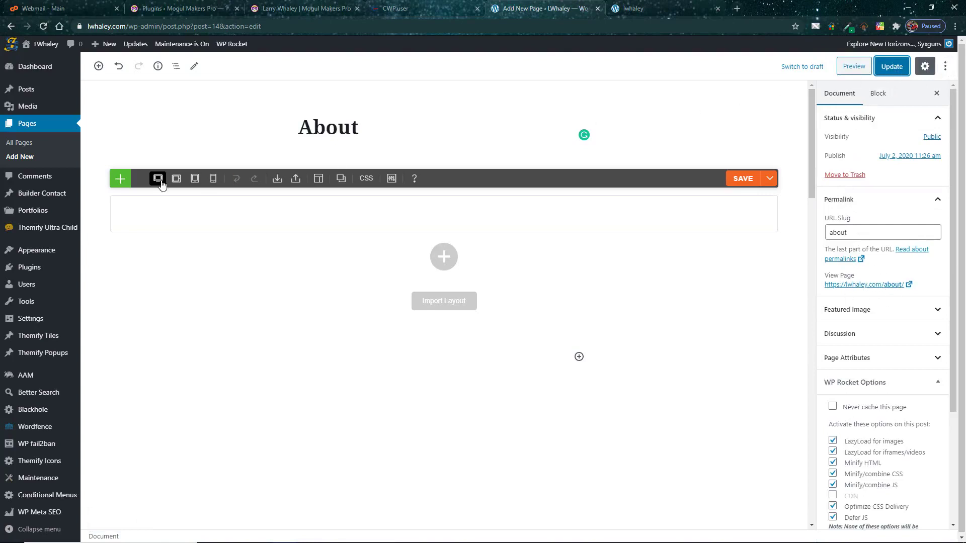
click(25, 143)
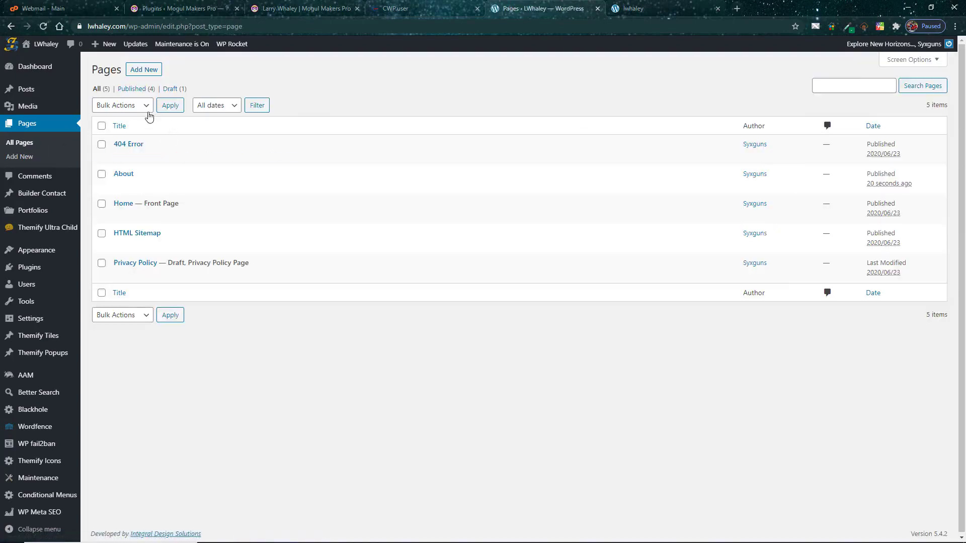
Add a new page titled 'Articles', publish it, and return to All Pages.
click(144, 71)
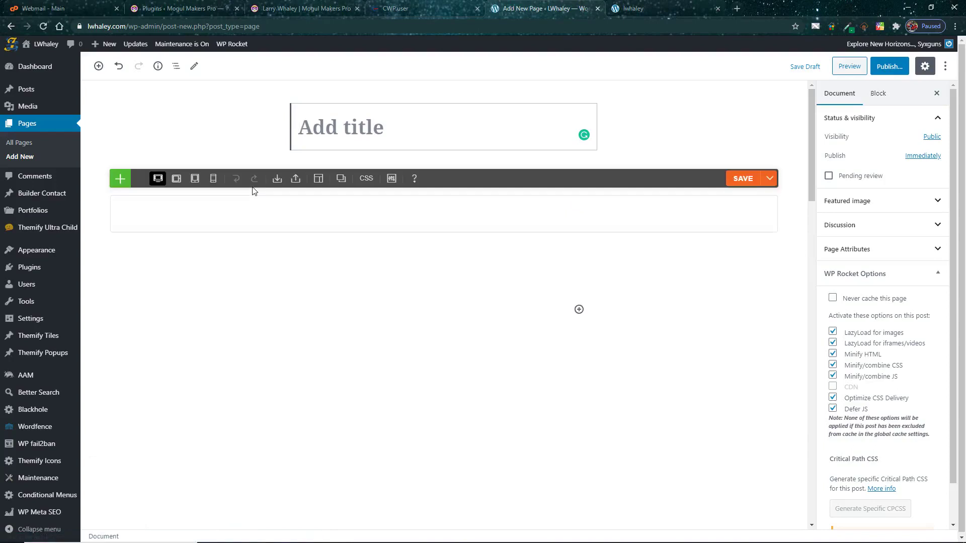
text(As)
key(BackSpace)
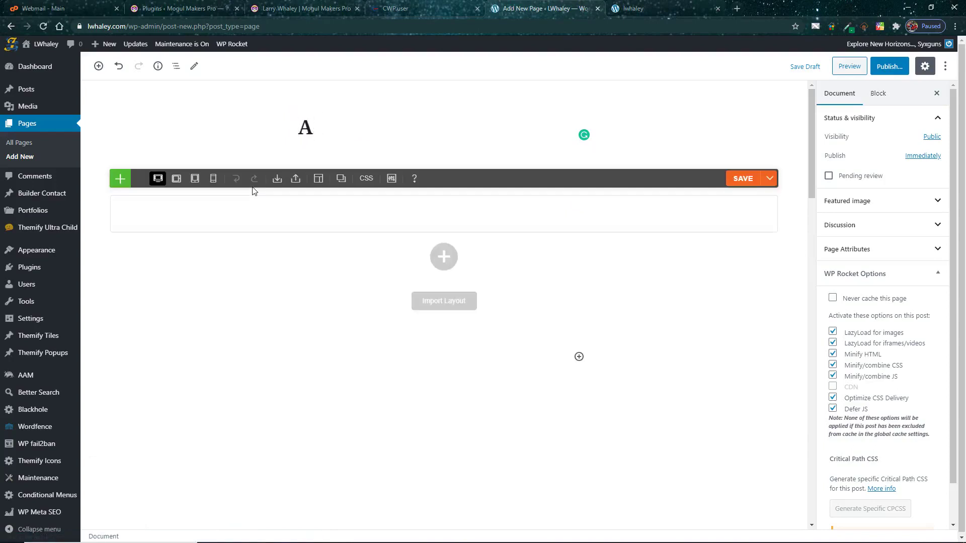
text(rticles)
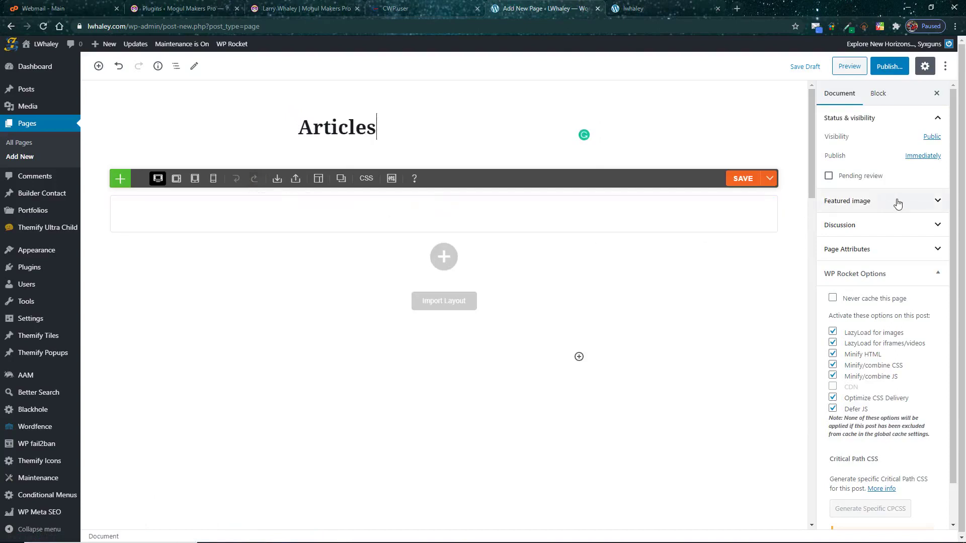
click(893, 66)
click(887, 67)
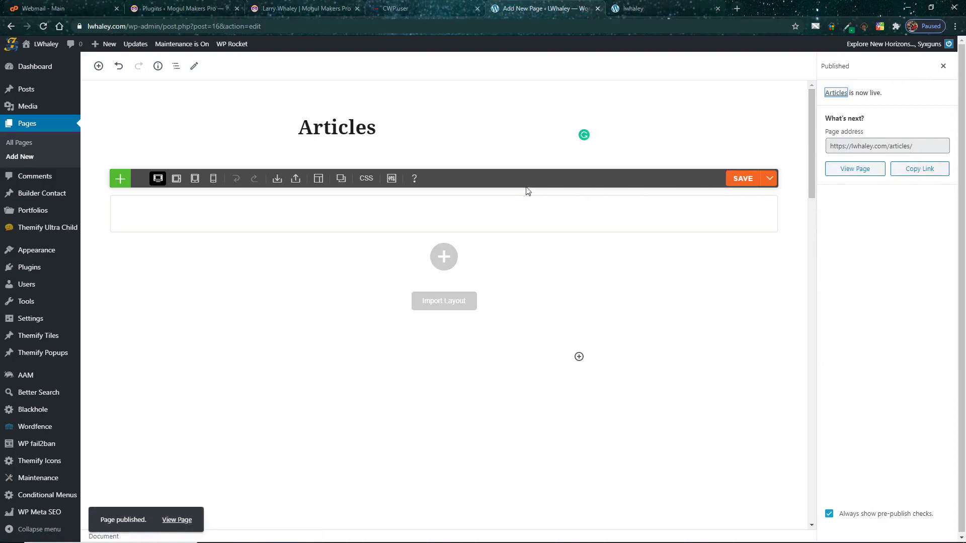
click(21, 146)
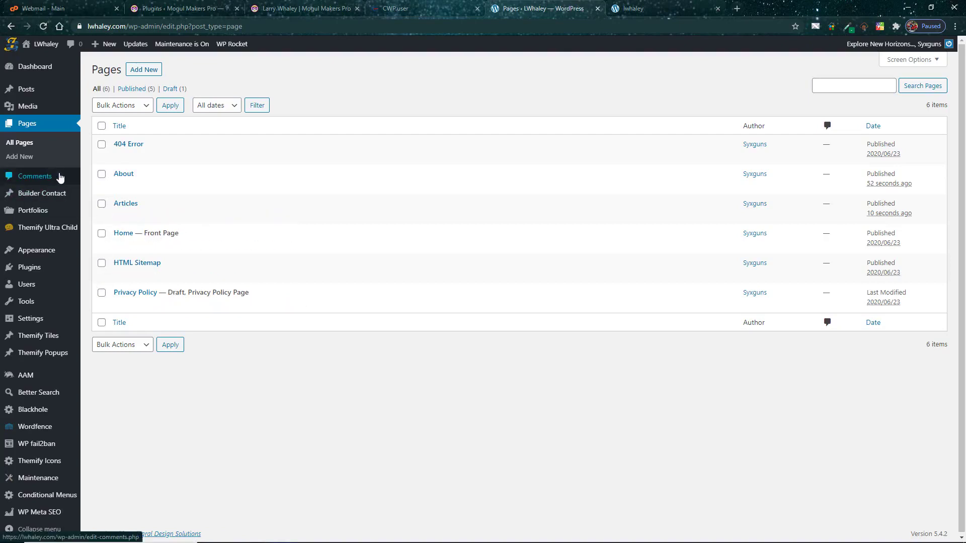
In General settings, review the https site addresses and choose the 11:28 AM (g:i A) time format.
mouse_move(52, 267)
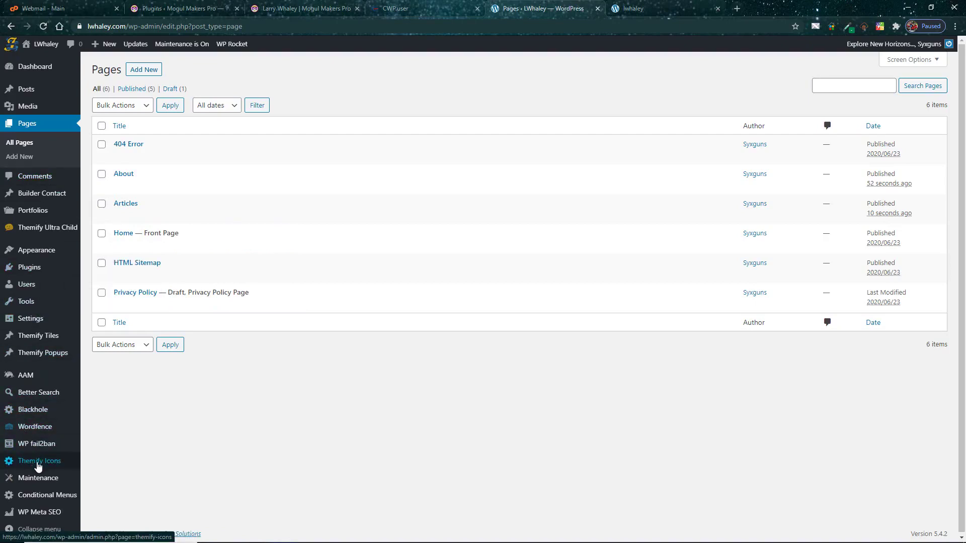
mouse_move(34, 322)
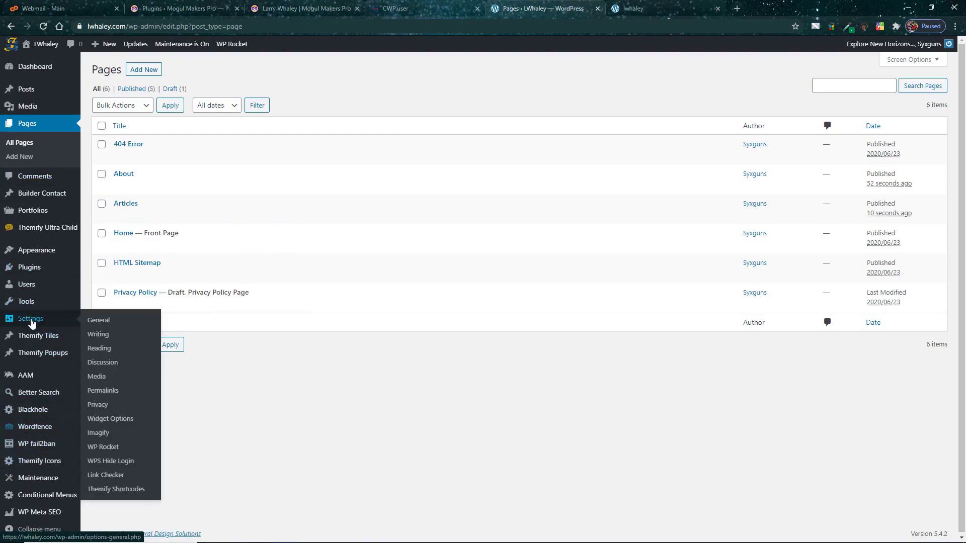
click(107, 324)
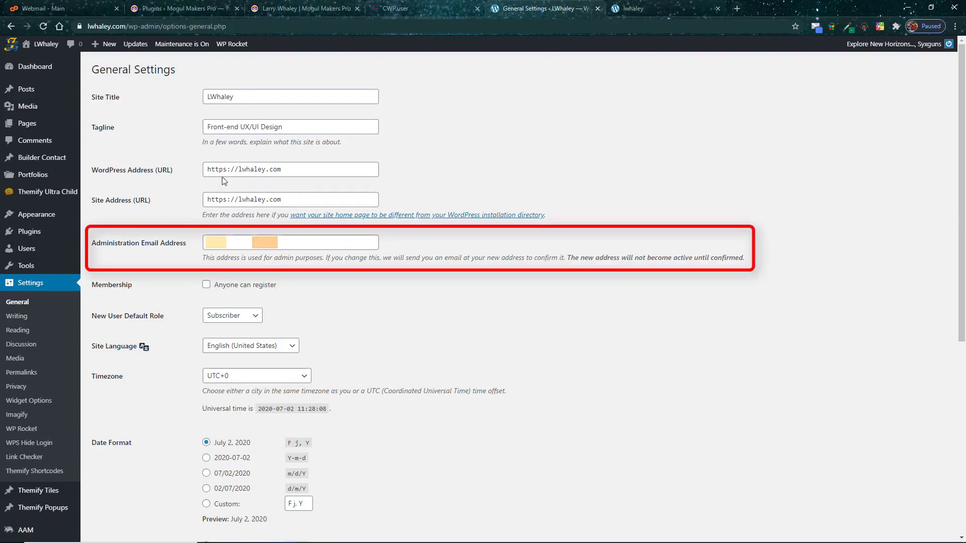
drag(219, 169, 229, 167)
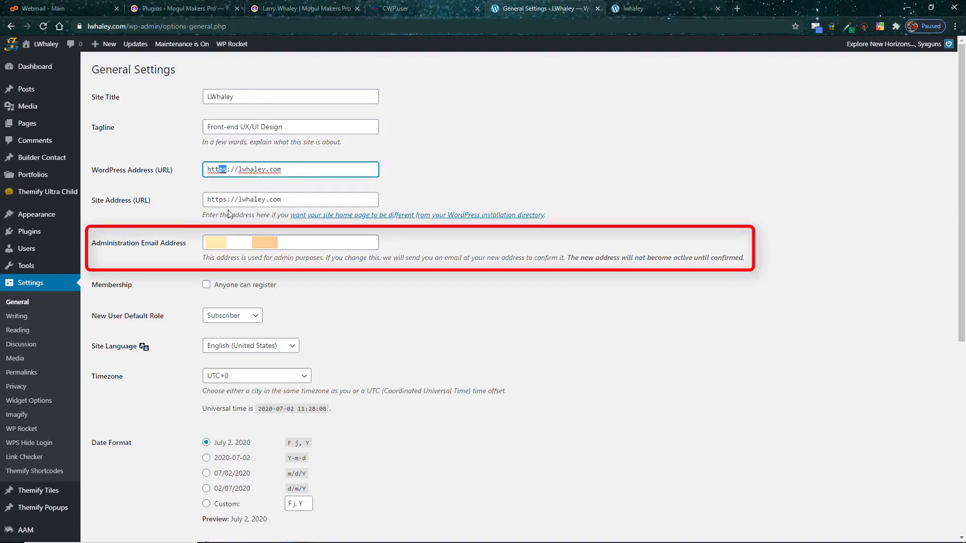
drag(220, 200, 227, 200)
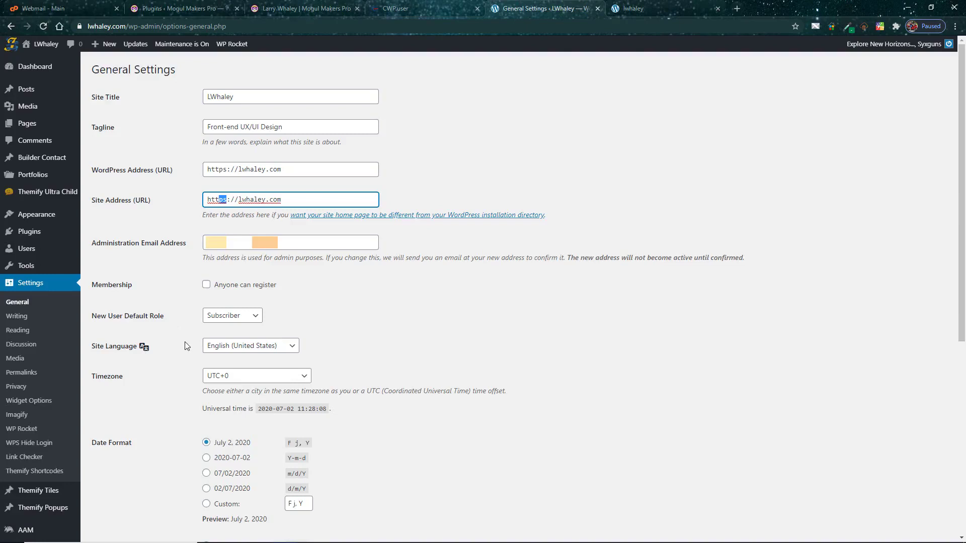
scroll(186, 346, down, 5)
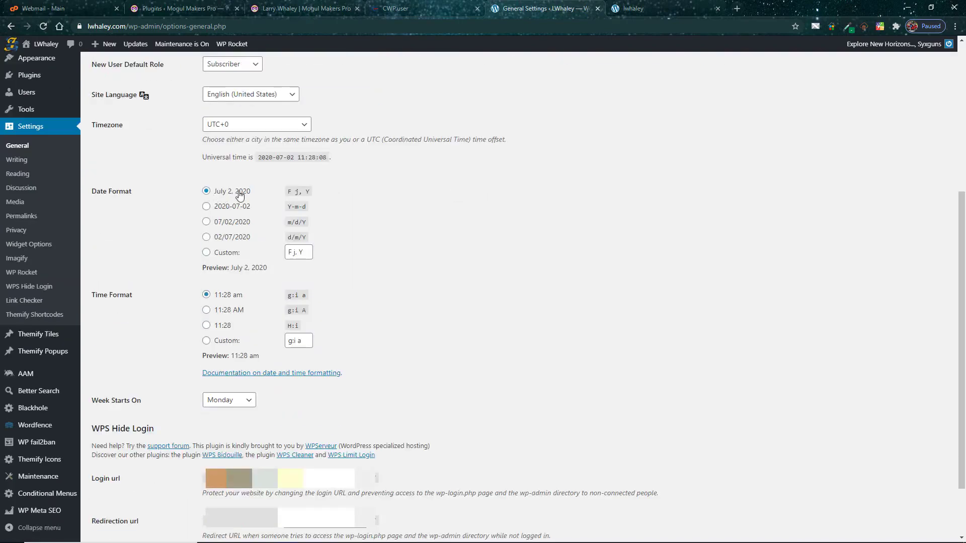
click(207, 312)
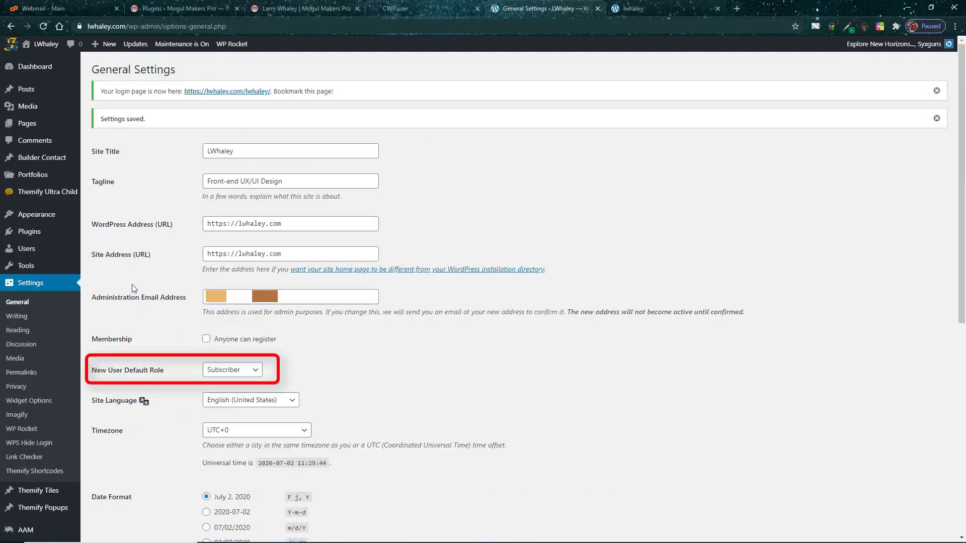
click(21, 321)
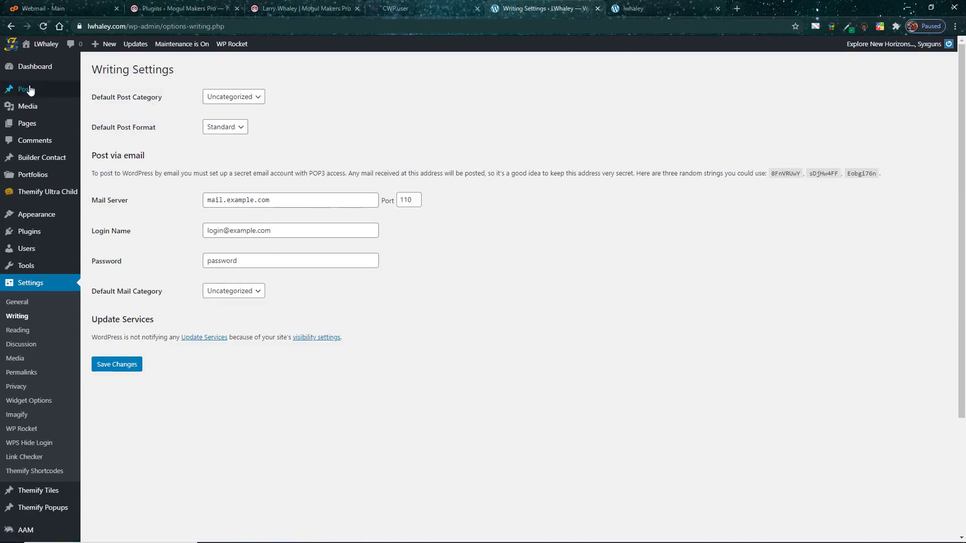
Keep Standard as the Default Post Format and review the Post via email fields.
mouse_move(30, 90)
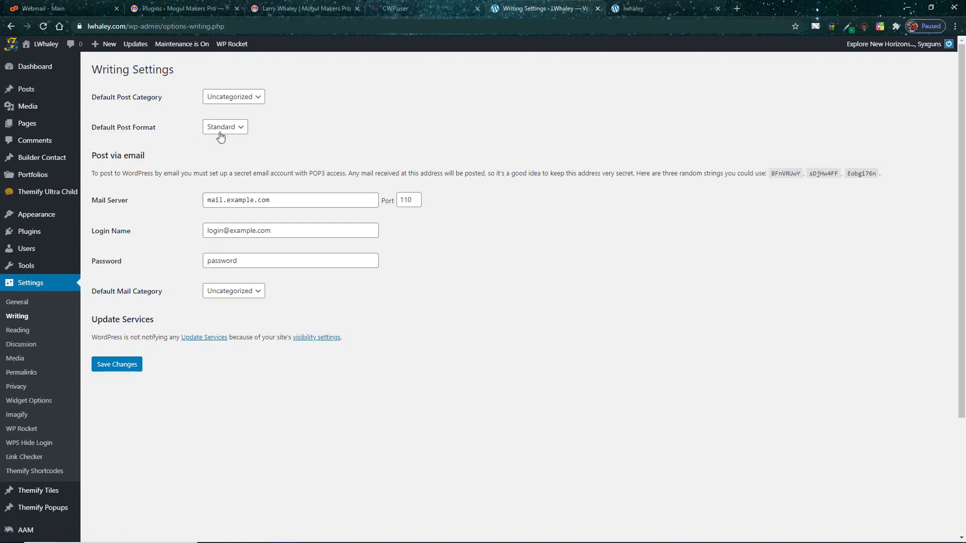
click(245, 130)
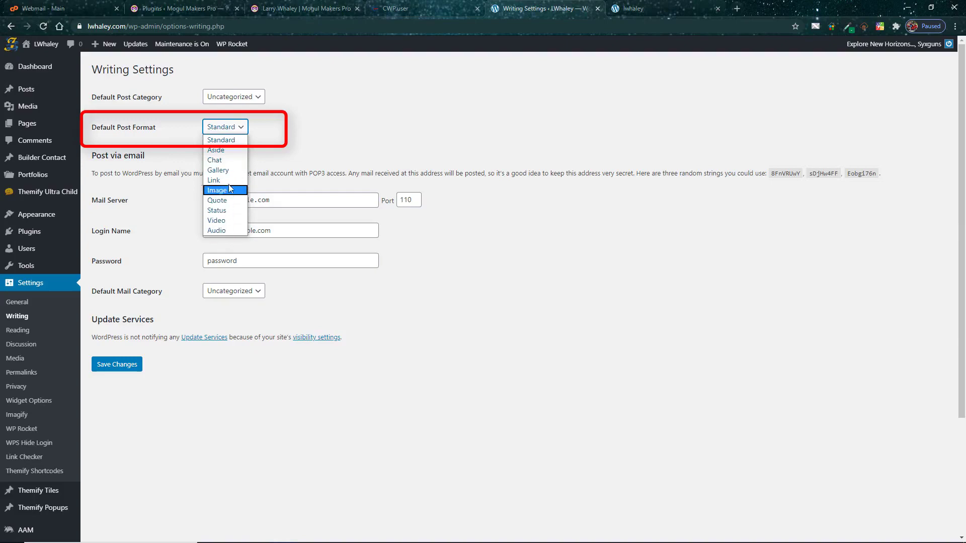
click(234, 141)
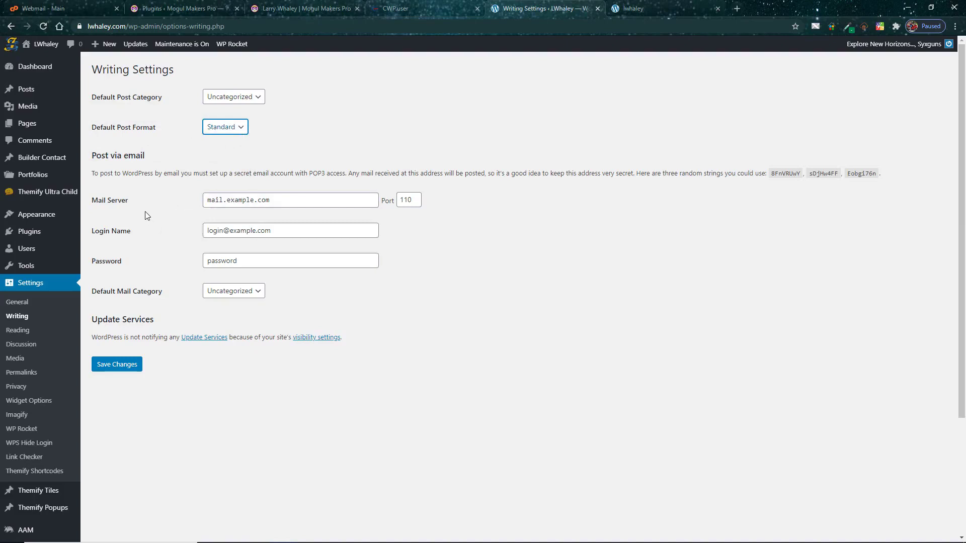
drag(183, 199, 401, 321)
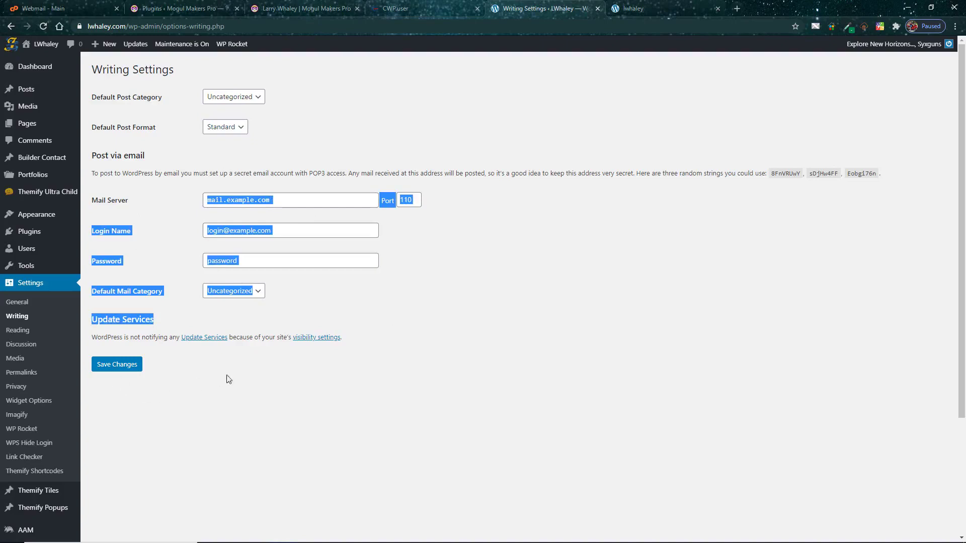
In Reading settings, choose Articles as the posts page, set blog pages to 9 posts, and save.
click(15, 332)
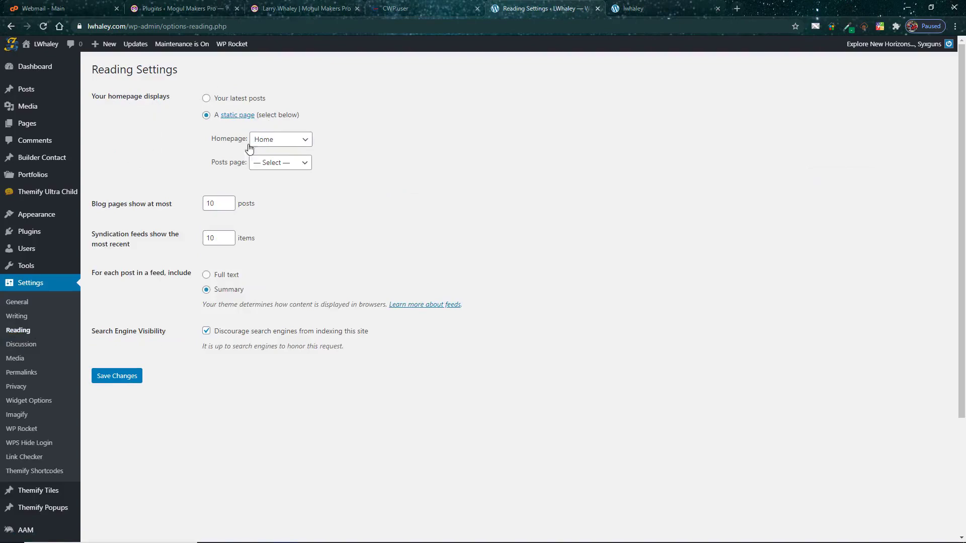
right_click(286, 145)
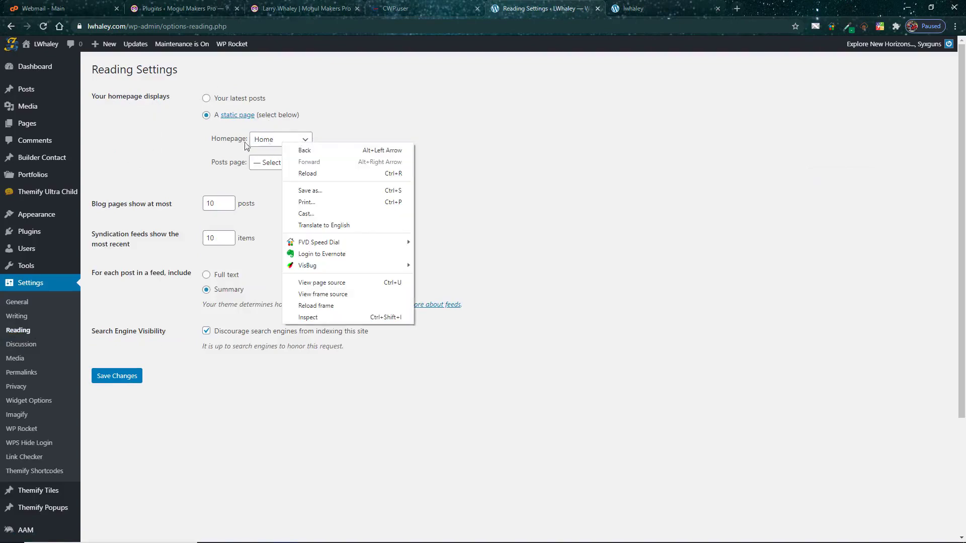
click(218, 149)
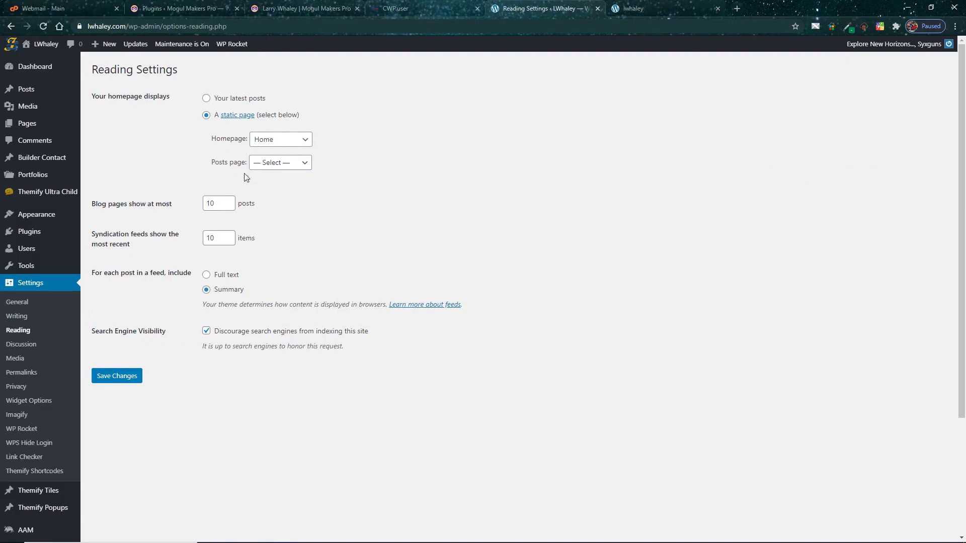
click(308, 163)
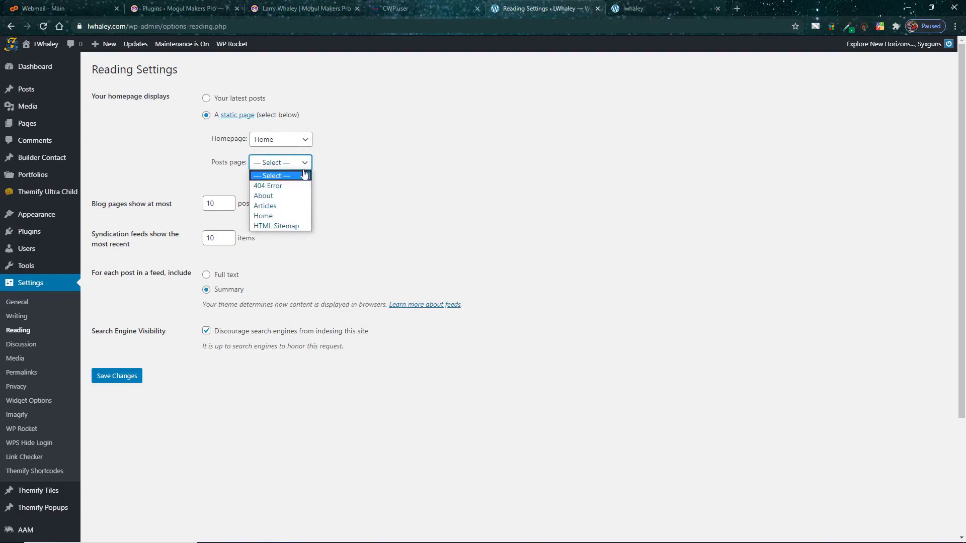
click(281, 209)
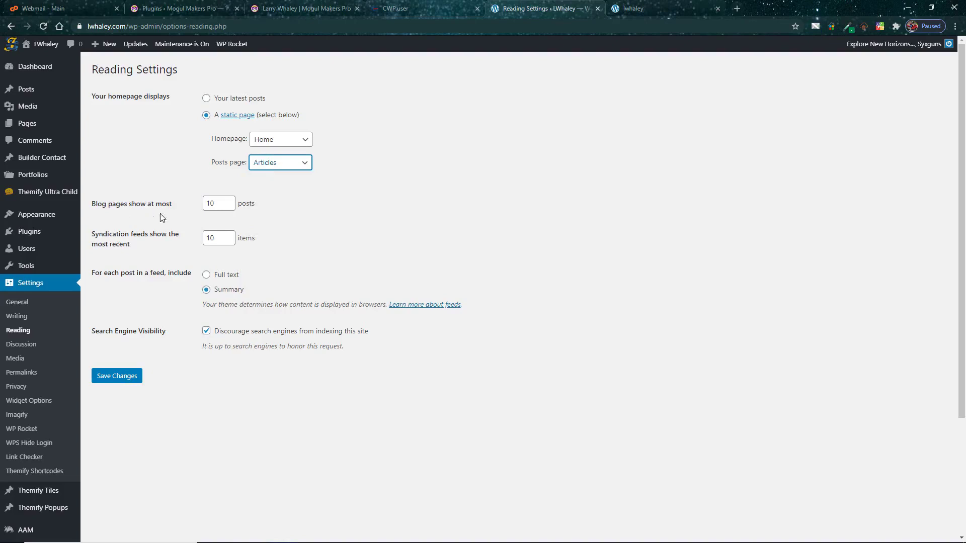
click(232, 207)
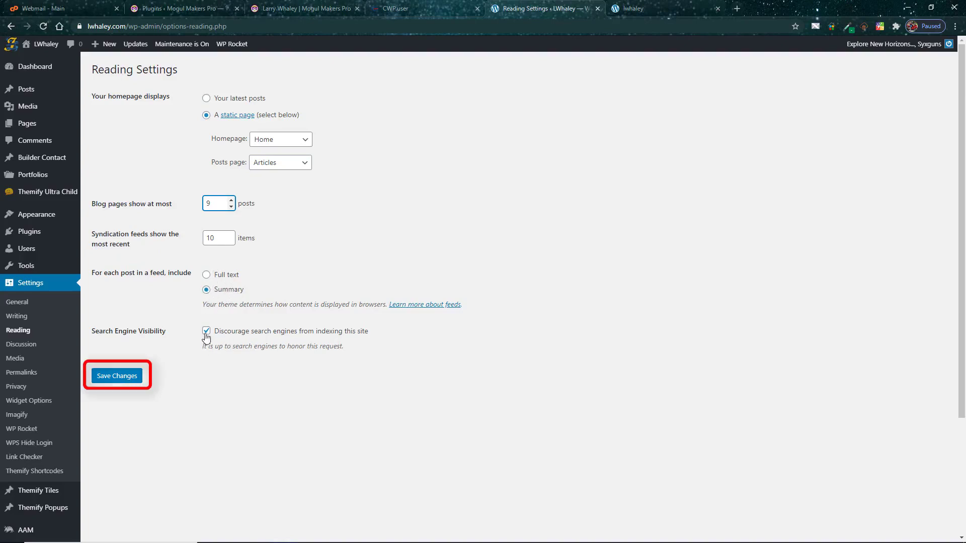
drag(221, 332, 346, 342)
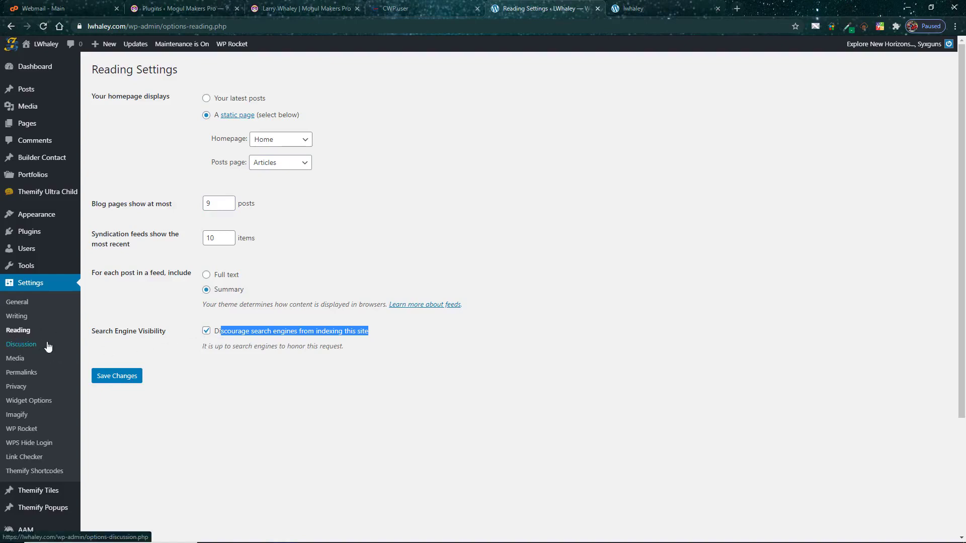
click(123, 378)
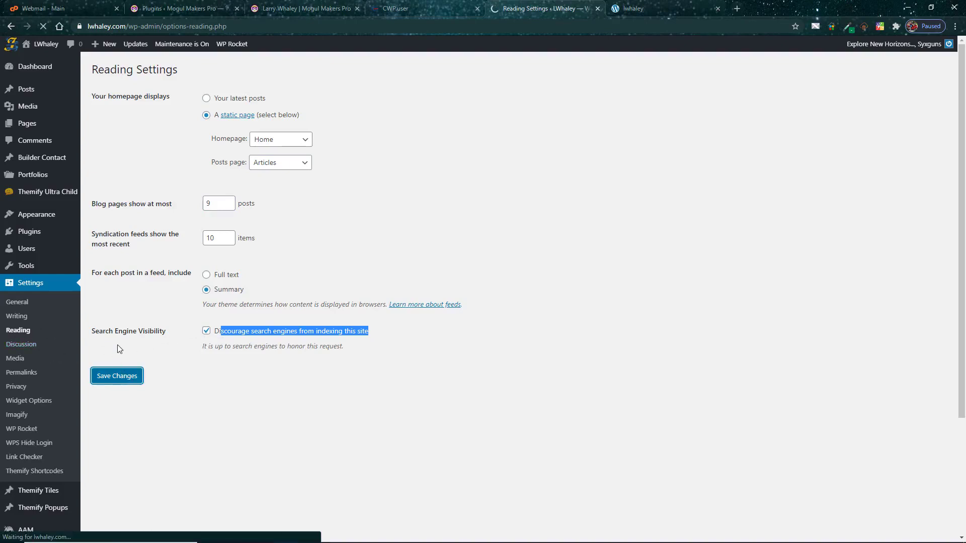
Disable pingbacks, require name and email, allow unregistered commenters, email on every comment, and hold comments for approval.
click(25, 347)
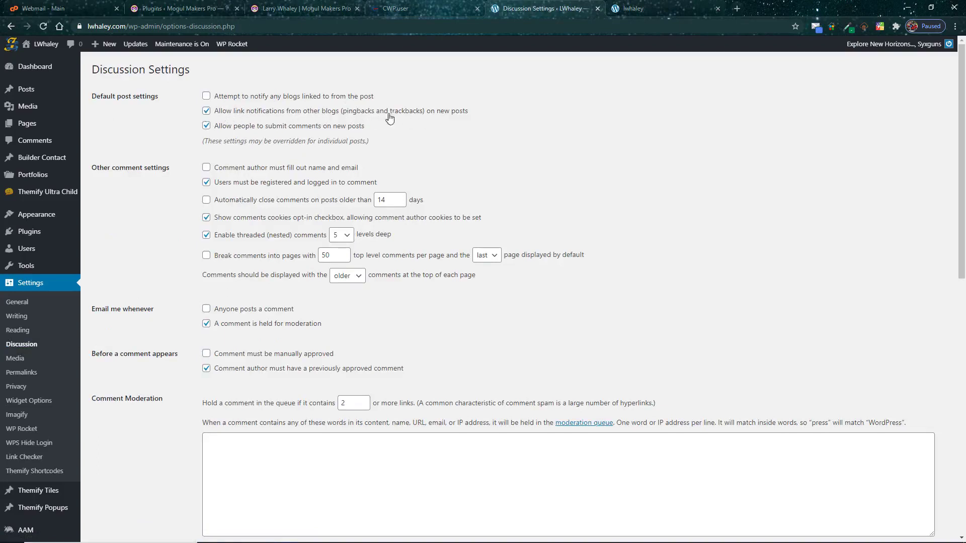
click(206, 112)
click(206, 168)
click(207, 187)
click(207, 312)
click(206, 354)
scroll(240, 387, down, 5)
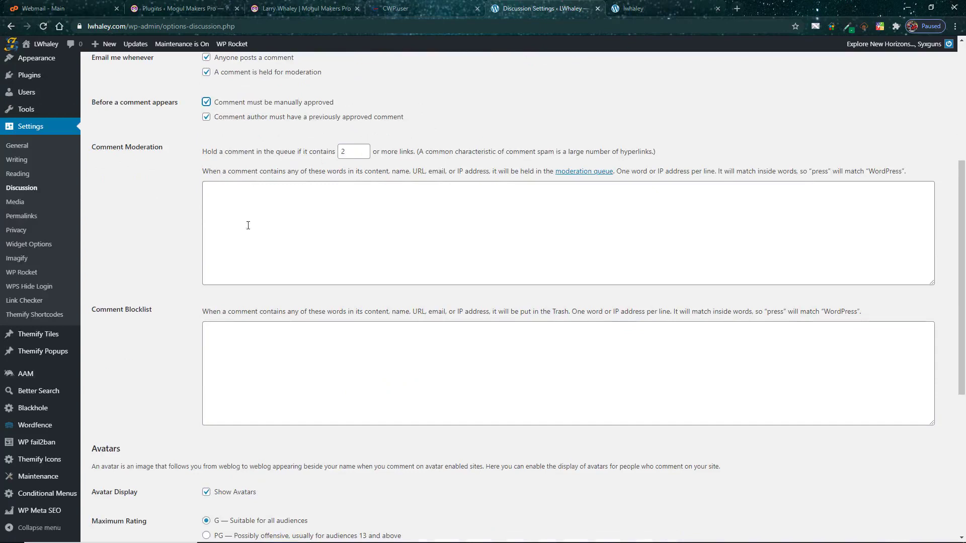
click(216, 197)
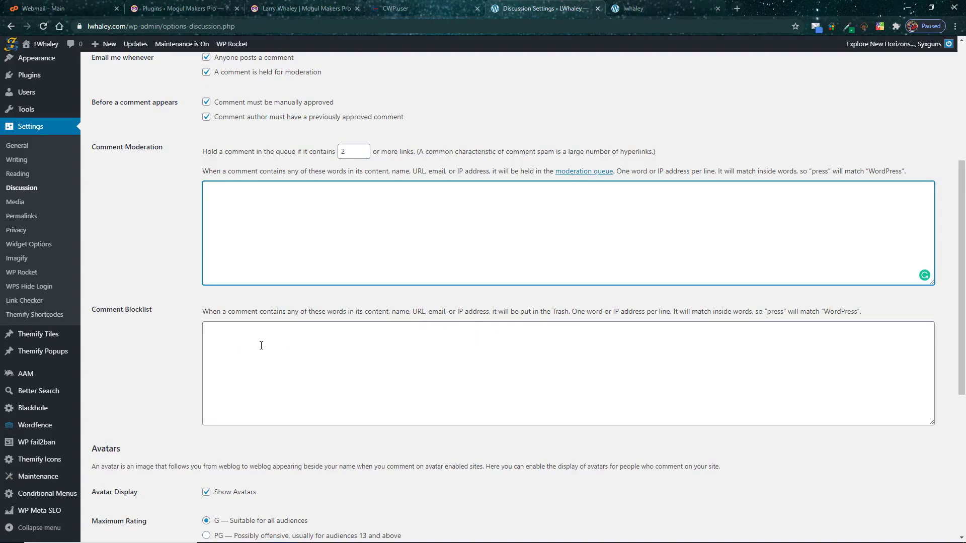
scroll(261, 345, down, 5)
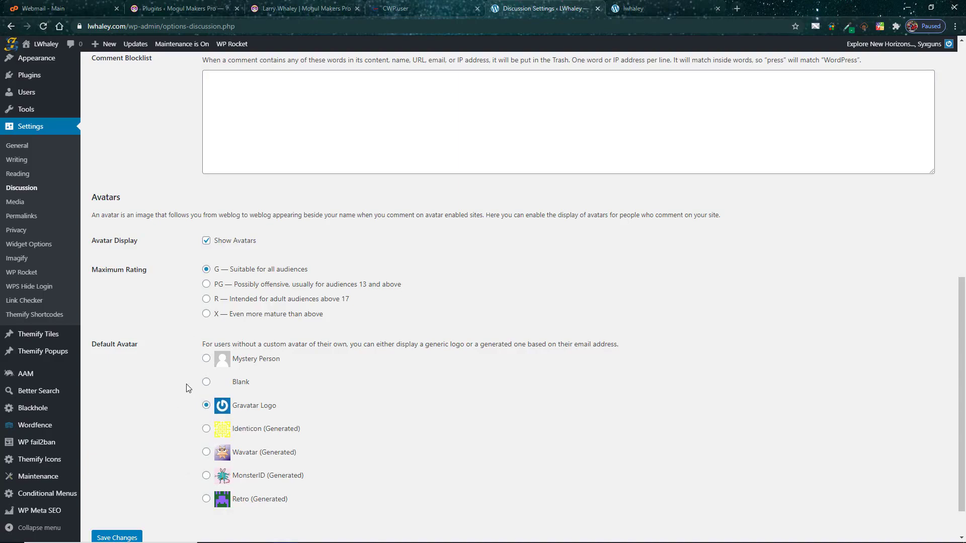
Save the Discussion settings and go to the Media settings page.
scroll(186, 384, up, 10)
scroll(186, 384, down, 11)
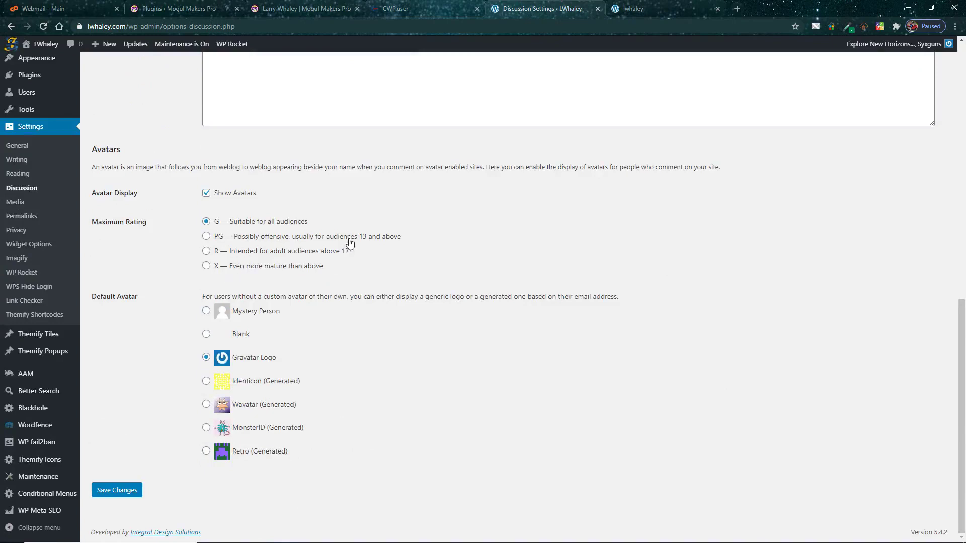
click(140, 493)
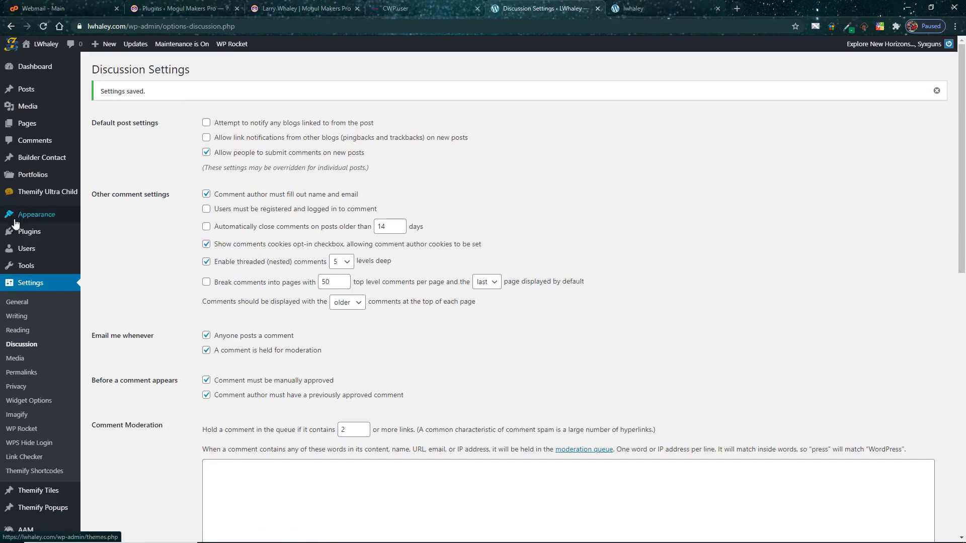
click(15, 359)
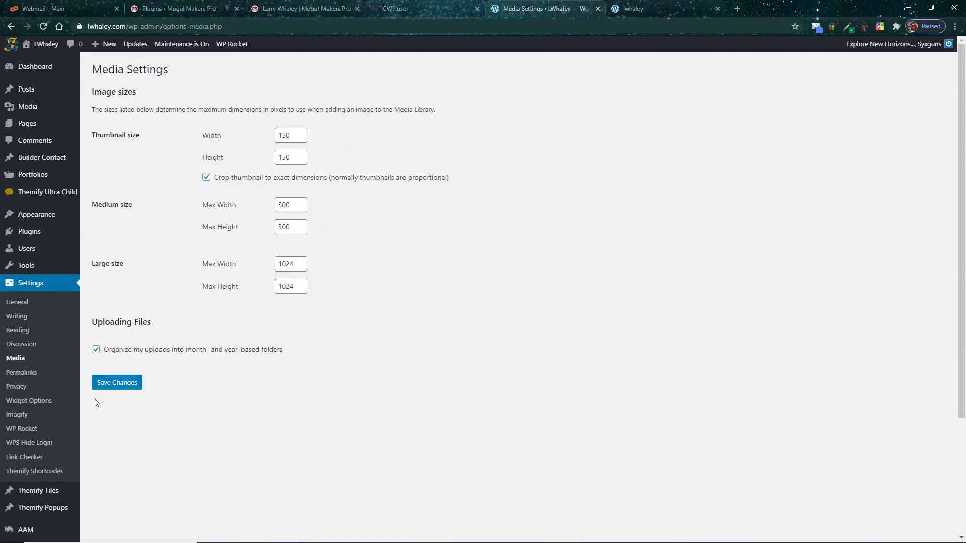
Leave the 150×150, 300 and 1024 image sizes unchanged and go to Permalink settings.
click(23, 376)
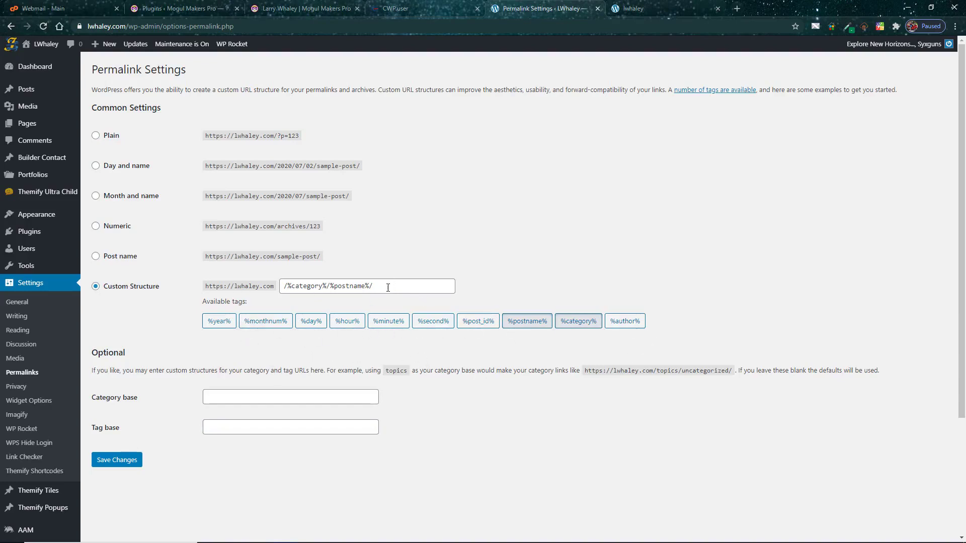
Replace the permalink custom structure with /%category%/%postname%/ and save it.
drag(387, 286, 215, 285)
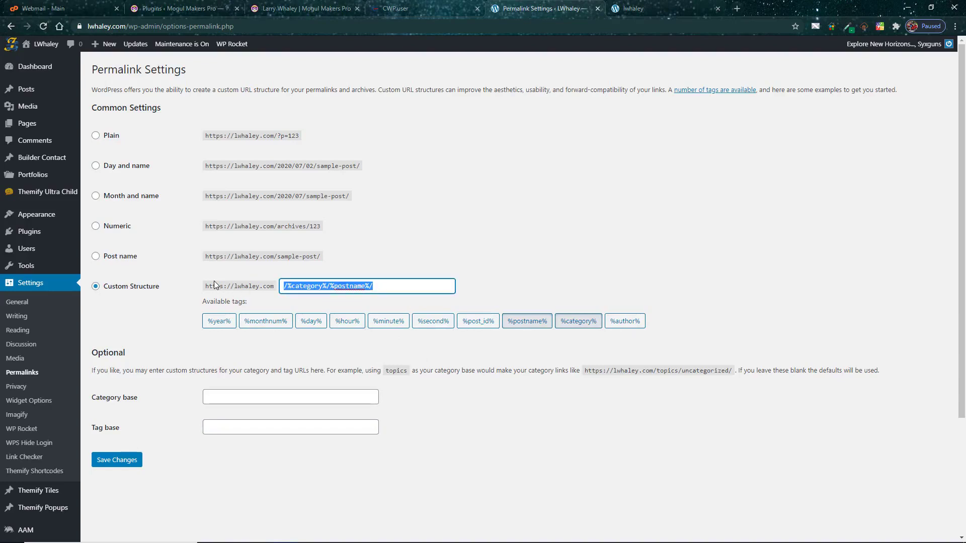
key(BackSpace)
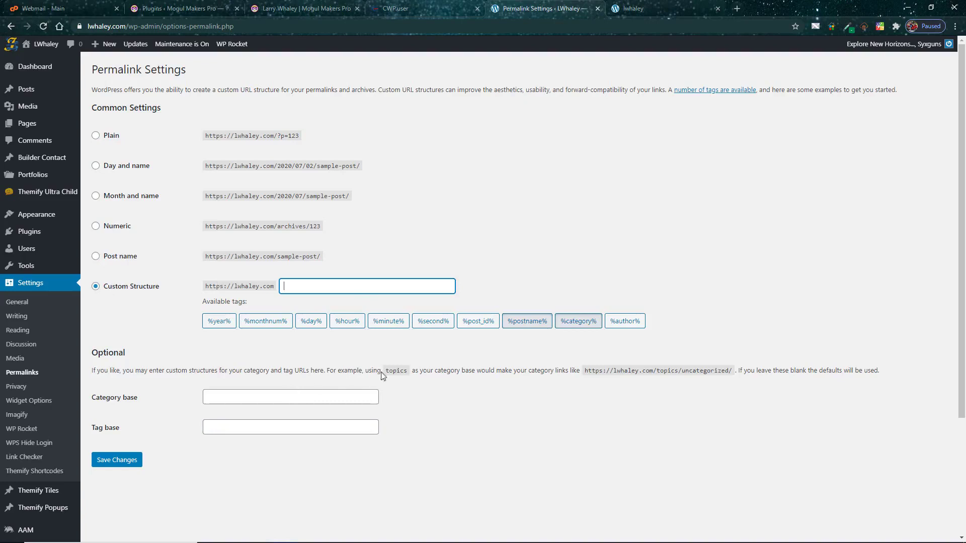
click(584, 322)
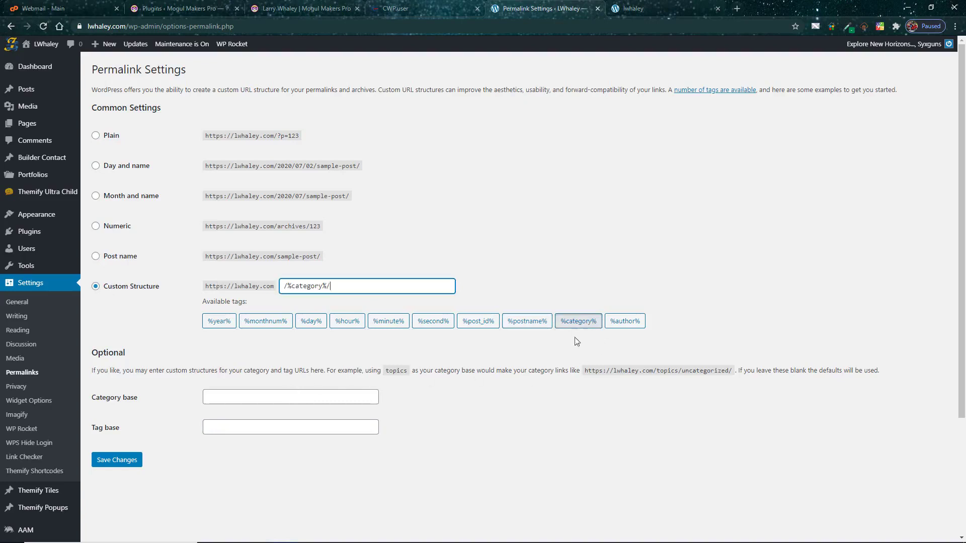
click(533, 327)
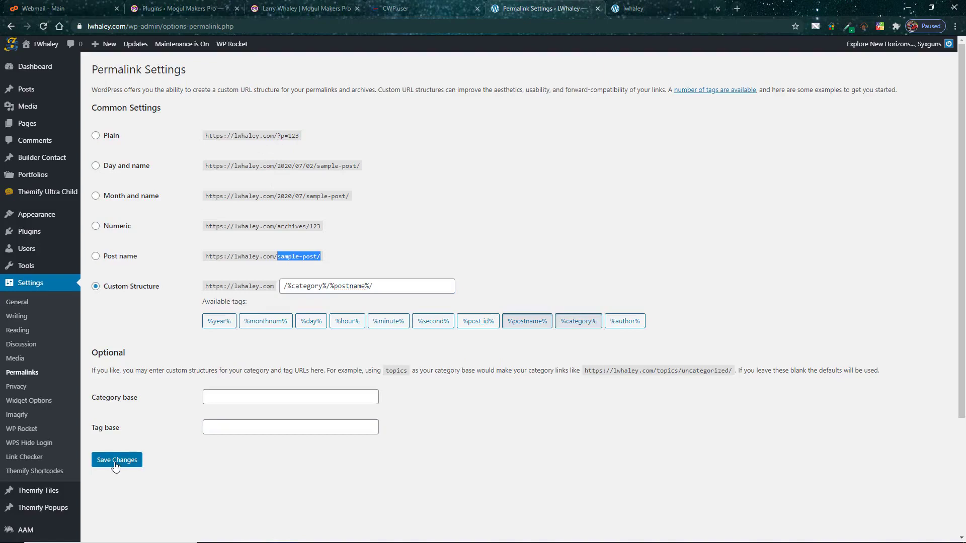
click(115, 461)
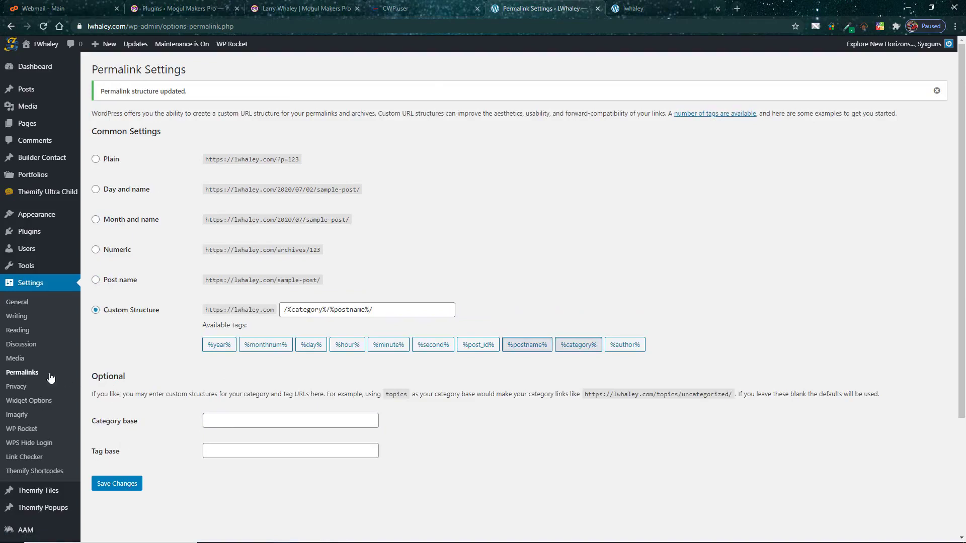
click(17, 387)
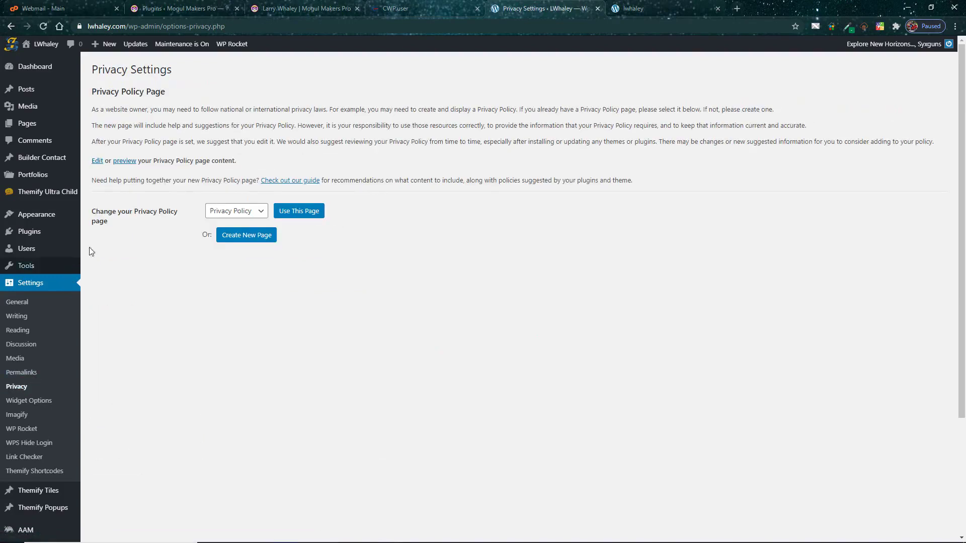
Keep Privacy Policy as the privacy policy page, then go to Appearance > Menus.
click(262, 213)
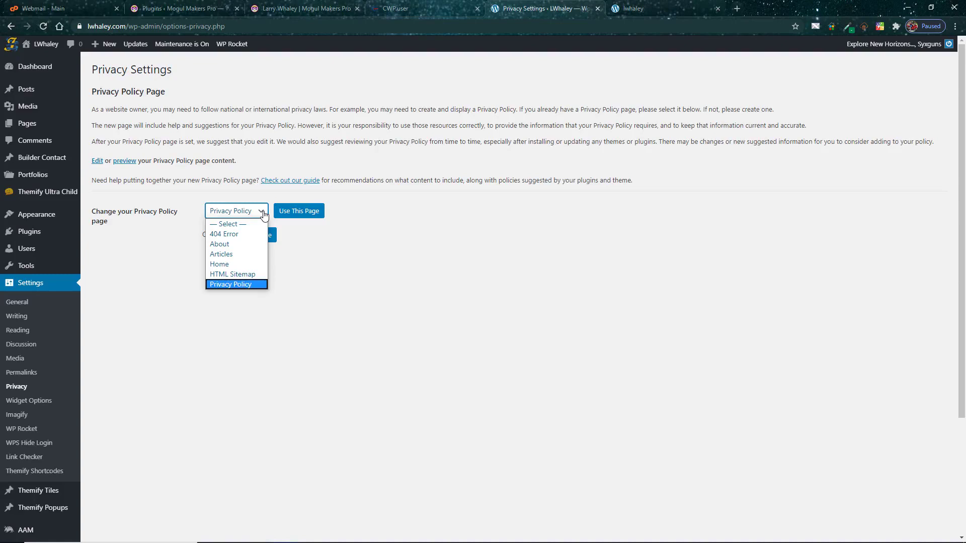
click(233, 285)
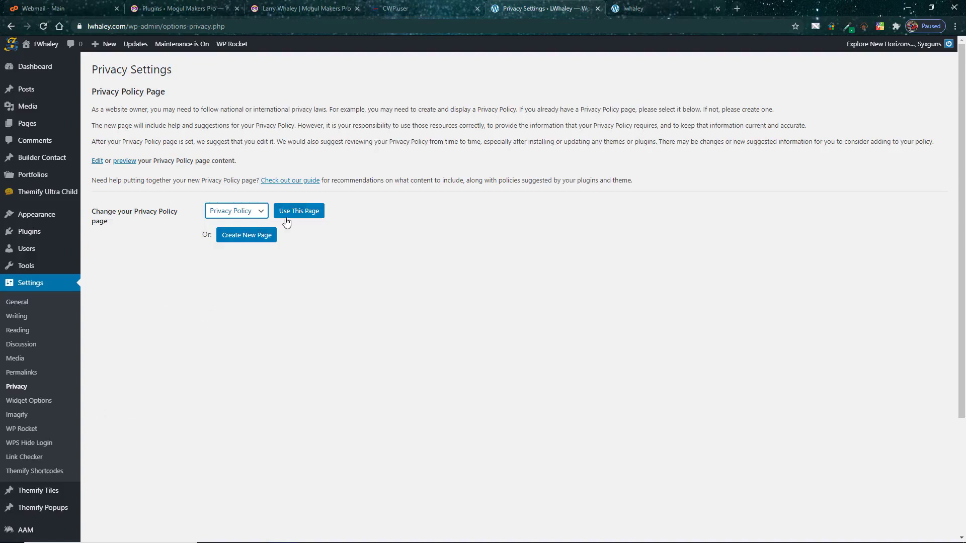
click(35, 470)
click(99, 259)
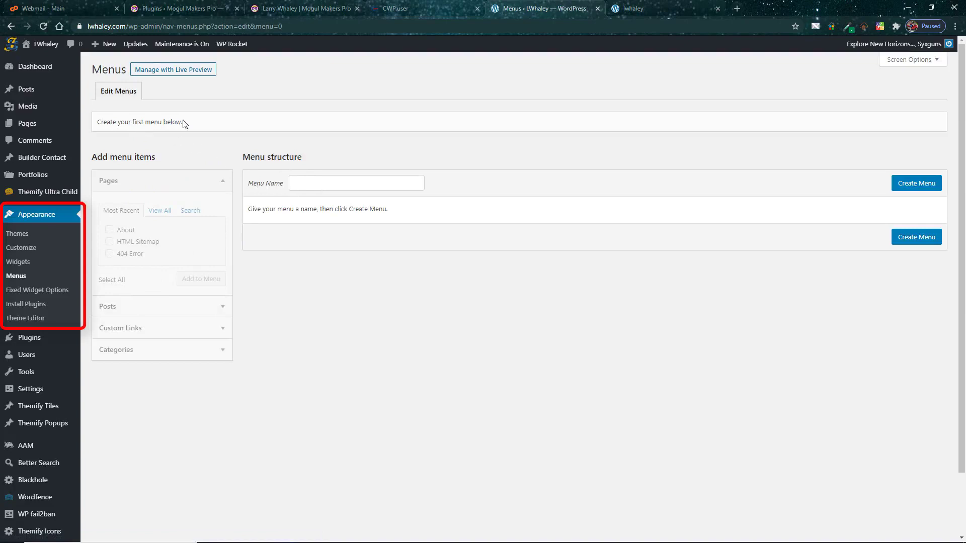
Create a menu called 'Main Menu' and show all the site's pages for adding.
click(311, 182)
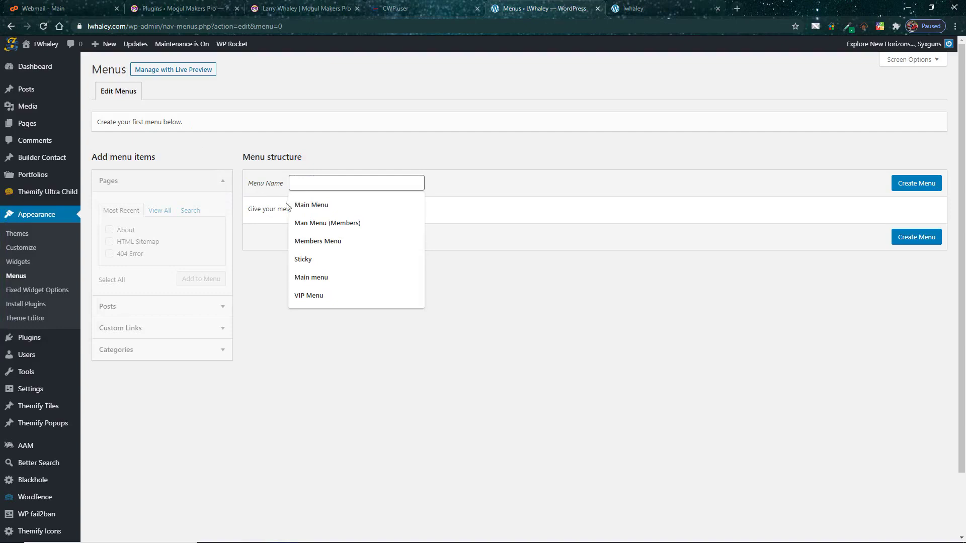
click(316, 205)
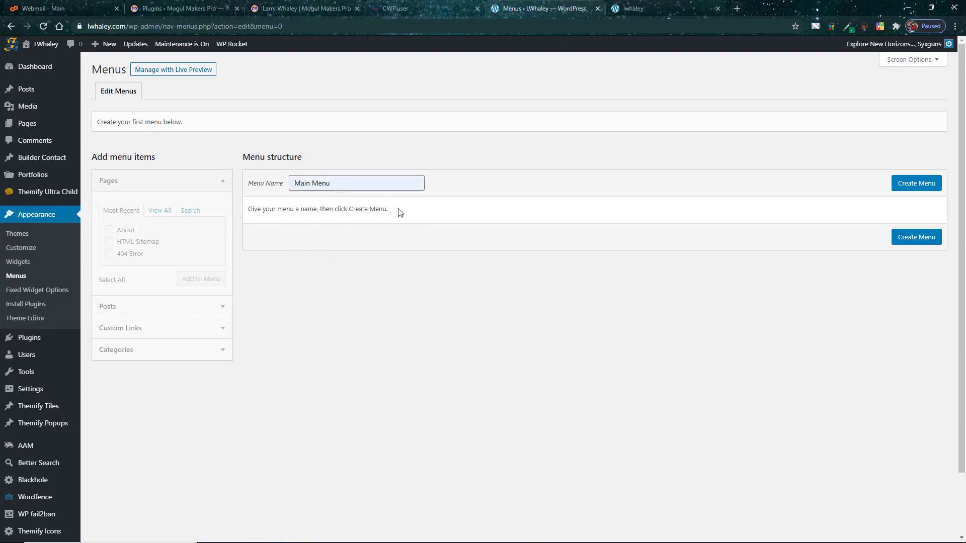
click(916, 184)
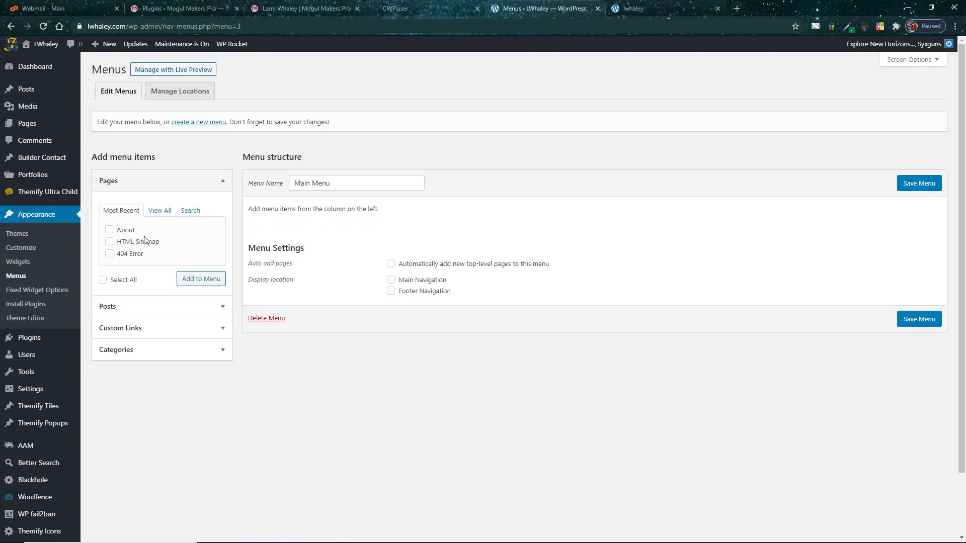
scroll(146, 237, down, 2)
scroll(146, 237, up, 2)
click(655, 6)
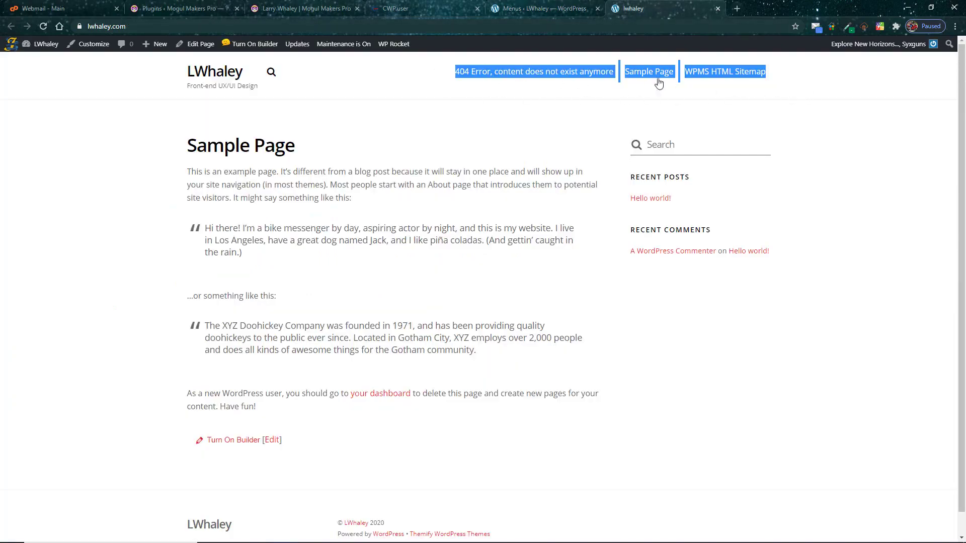
click(539, 9)
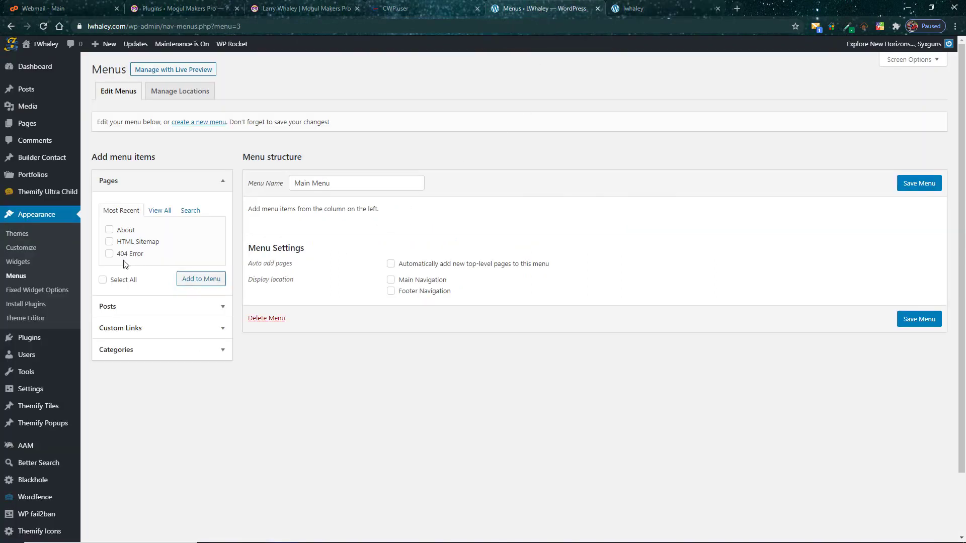
click(161, 210)
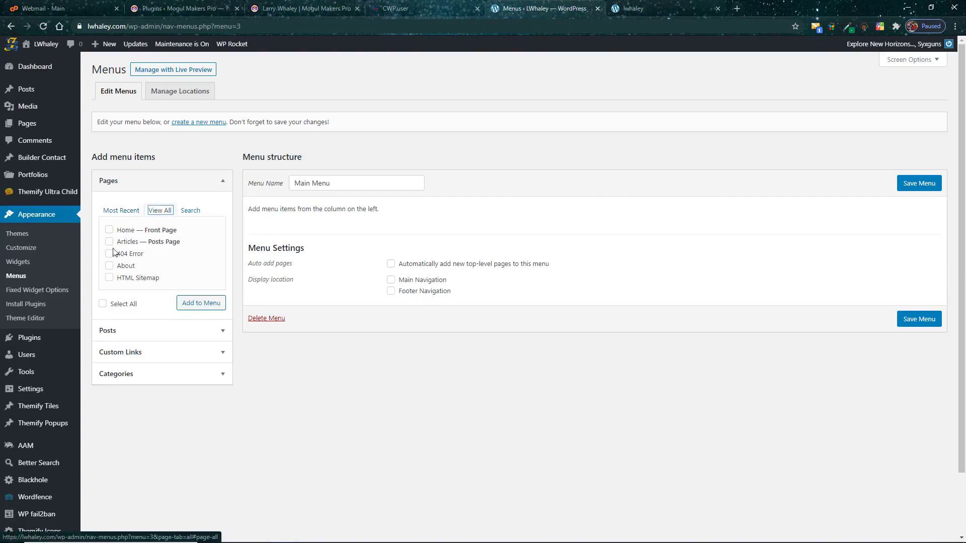
Add Home, About and Articles to Main Menu in that order, assign it to Main Navigation, and save.
click(112, 232)
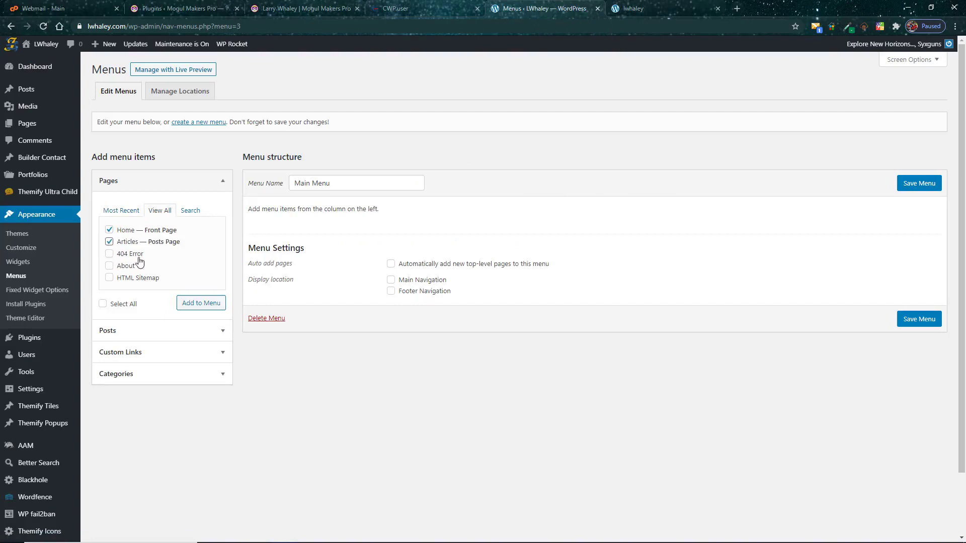
click(110, 268)
click(210, 308)
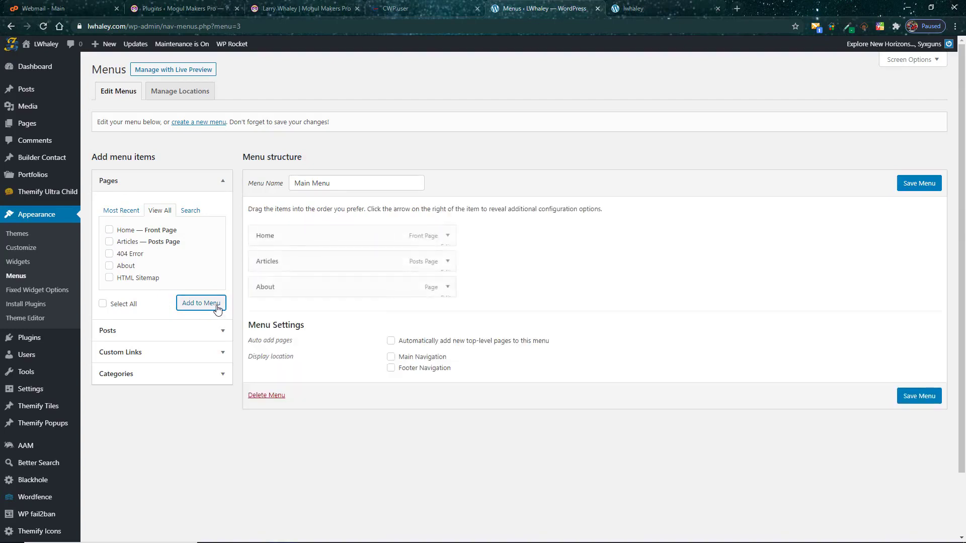
drag(338, 261, 338, 286)
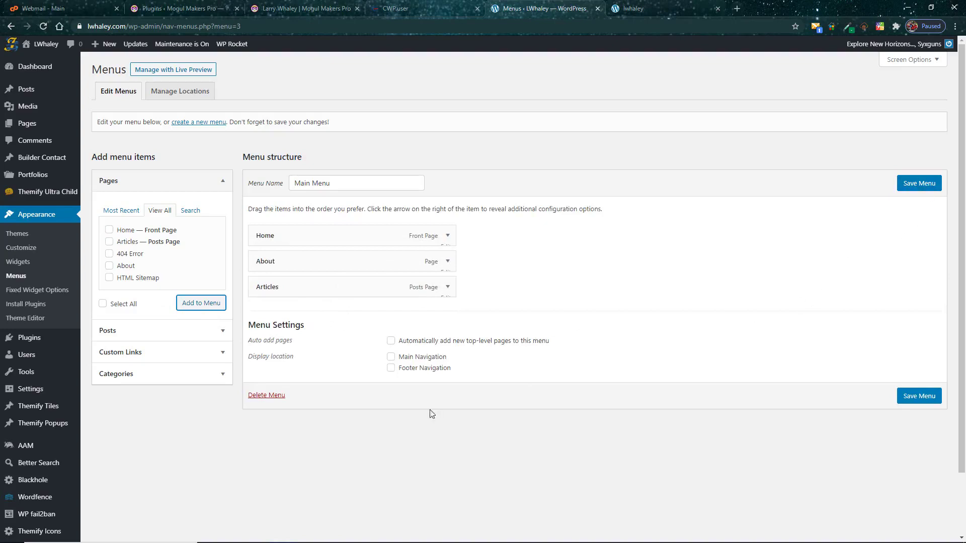
click(391, 357)
click(925, 184)
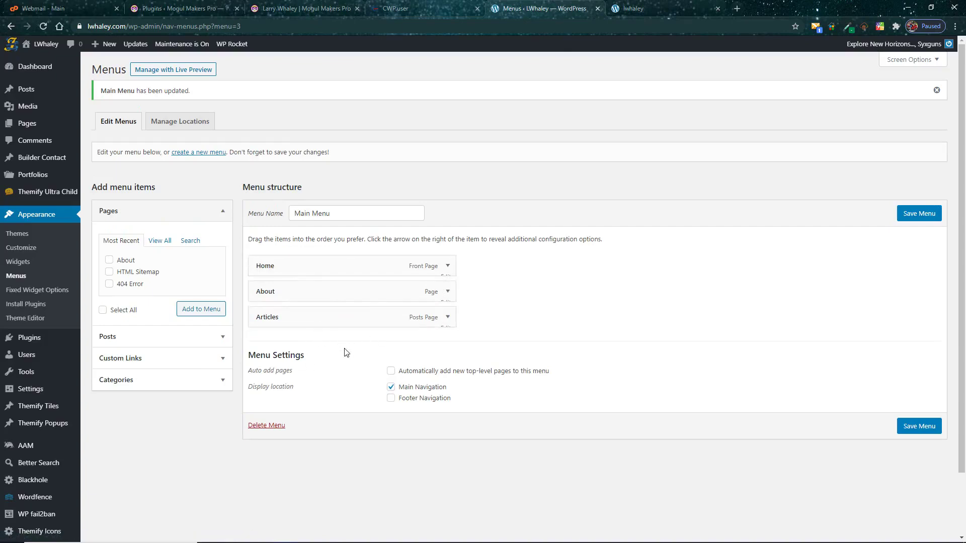
Give the Home menu item the ti-home icon.
click(447, 266)
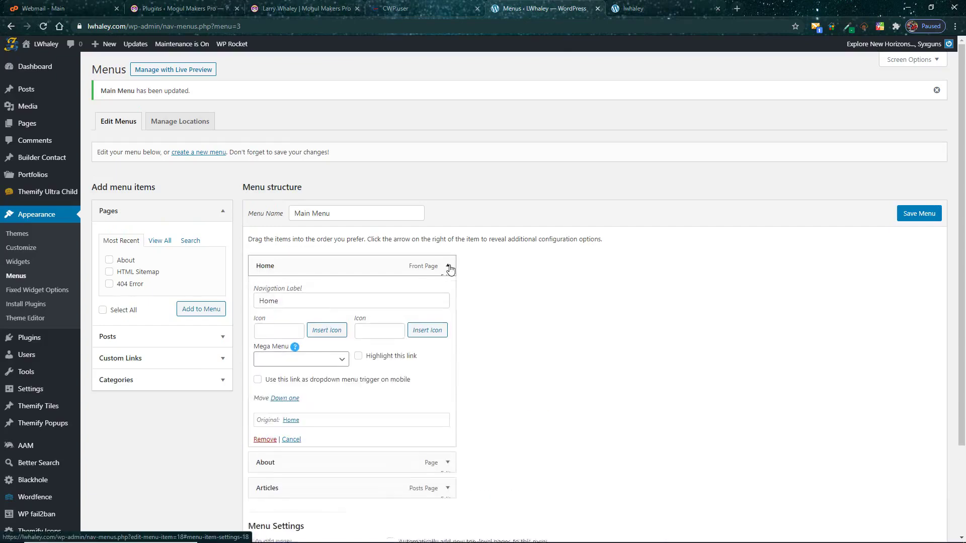
click(331, 333)
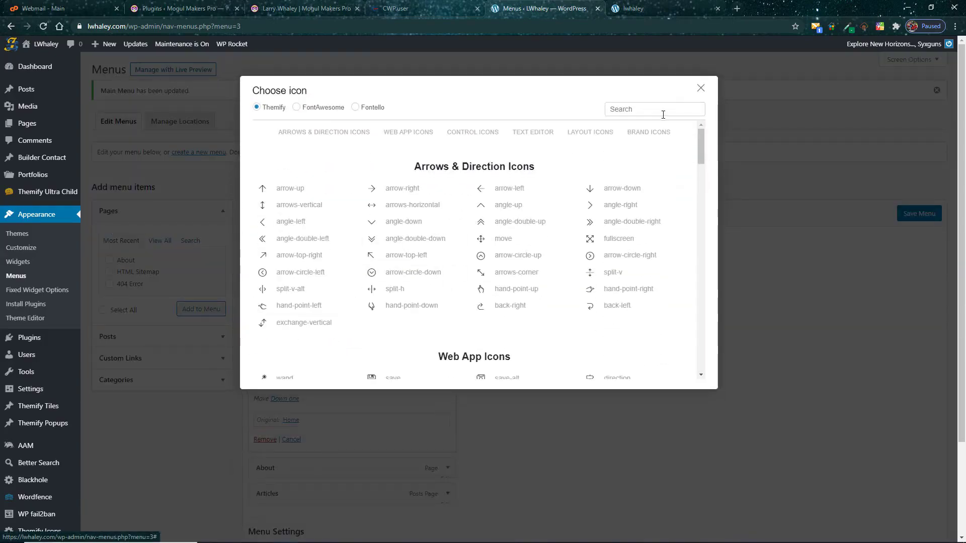
click(648, 111)
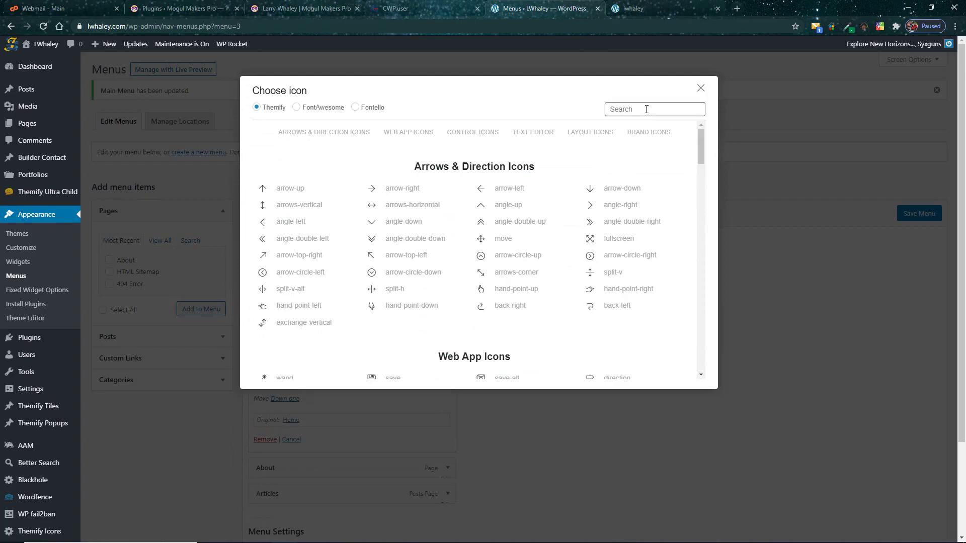
text(home)
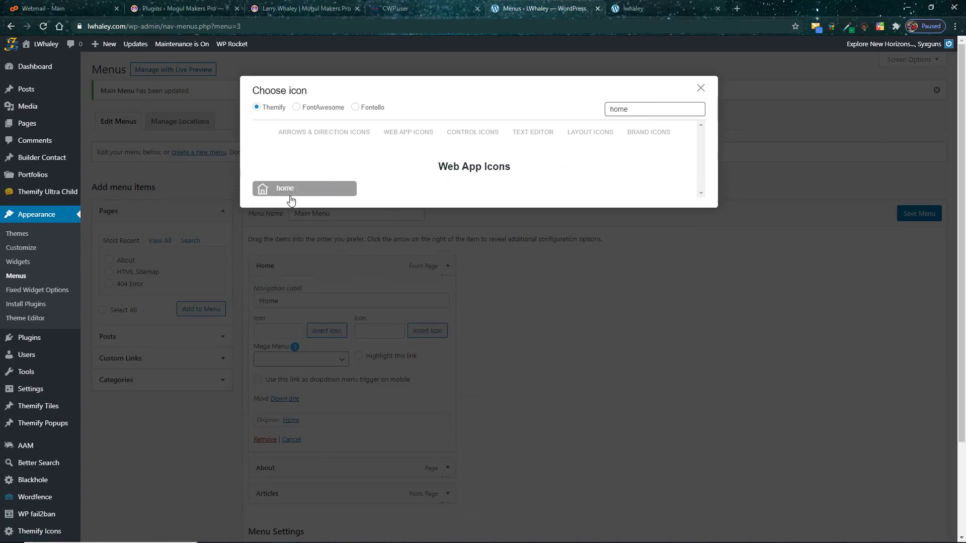
click(289, 190)
Search the icon sets for the About item, provisionally picking question-circle-o.
scroll(349, 316, down, 2)
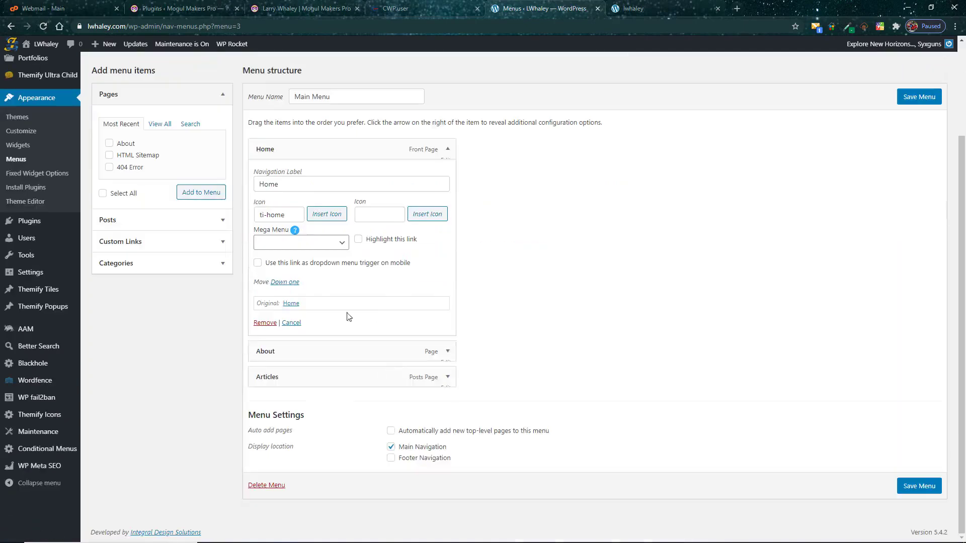
click(448, 351)
scroll(383, 301, down, 3)
click(332, 238)
click(607, 113)
text(about)
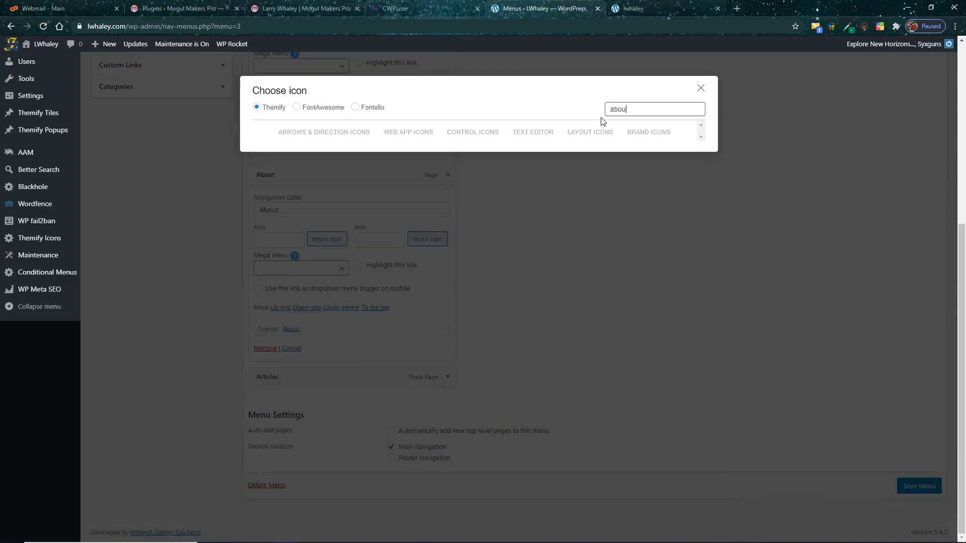
key(BackSpace)
key(BackSpace)
key(BackSpace)
key(BackSpace)
key(BackSpace)
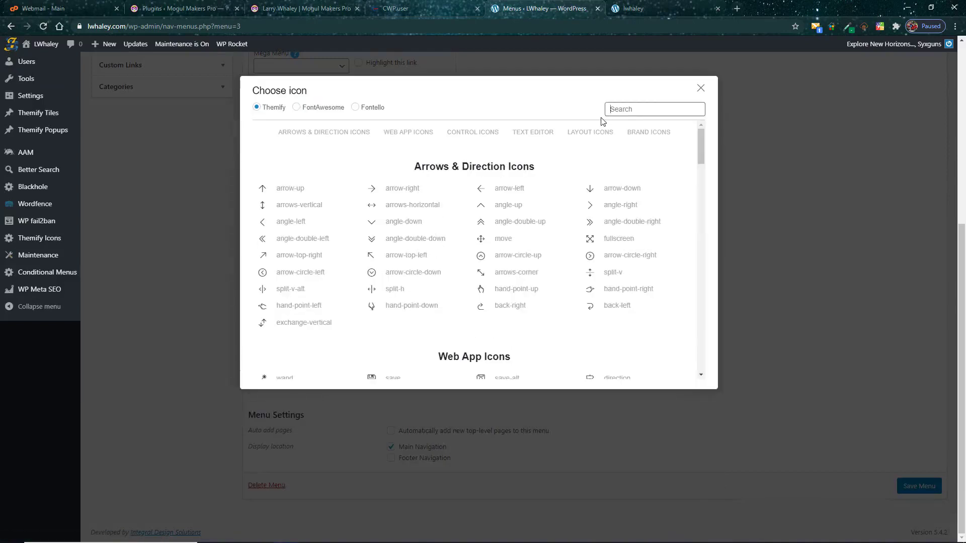
text(about us)
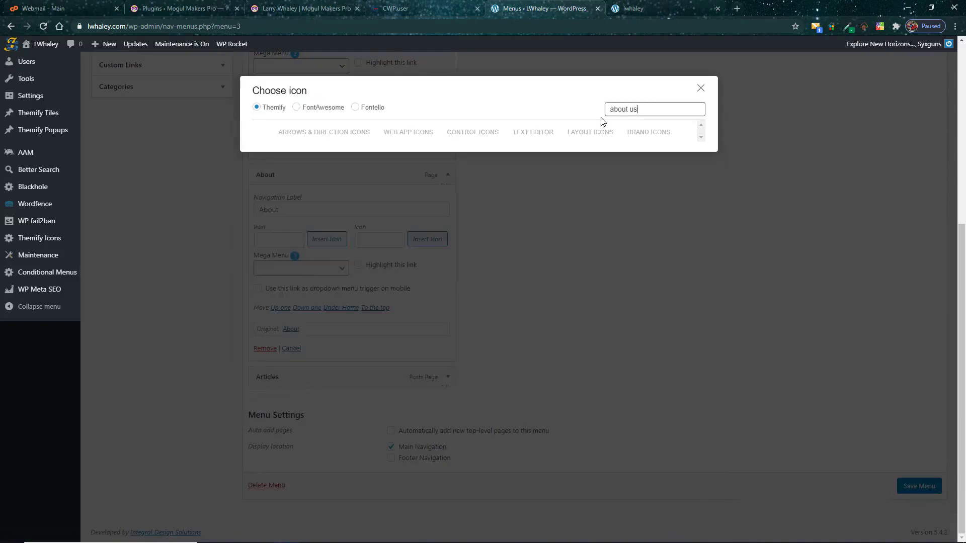
key(BackSpace)
key(BackSpace)
key(BackSpace)
key(BackSpace)
key(BackSpace)
key(BackSpace)
key(BackSpace)
key(BackSpace)
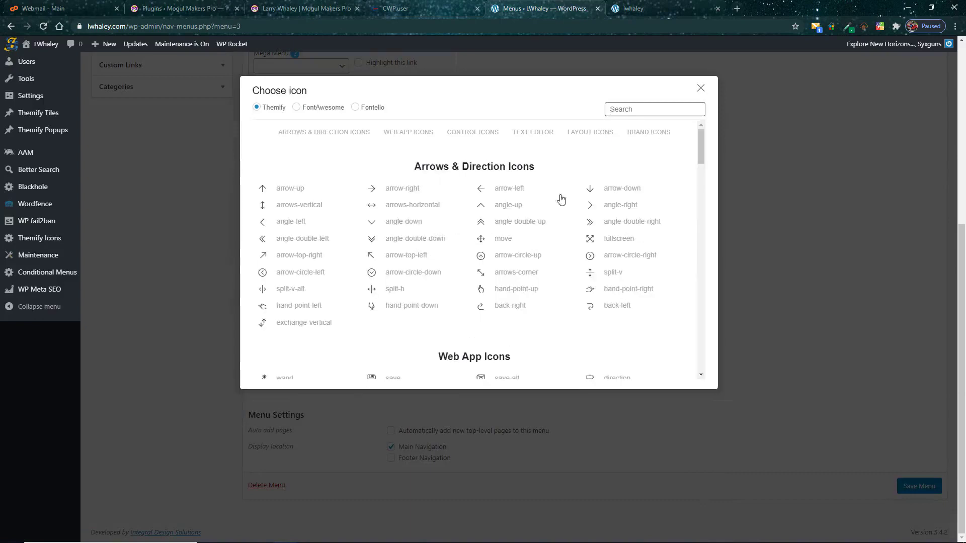
click(408, 132)
drag(702, 166, 711, 200)
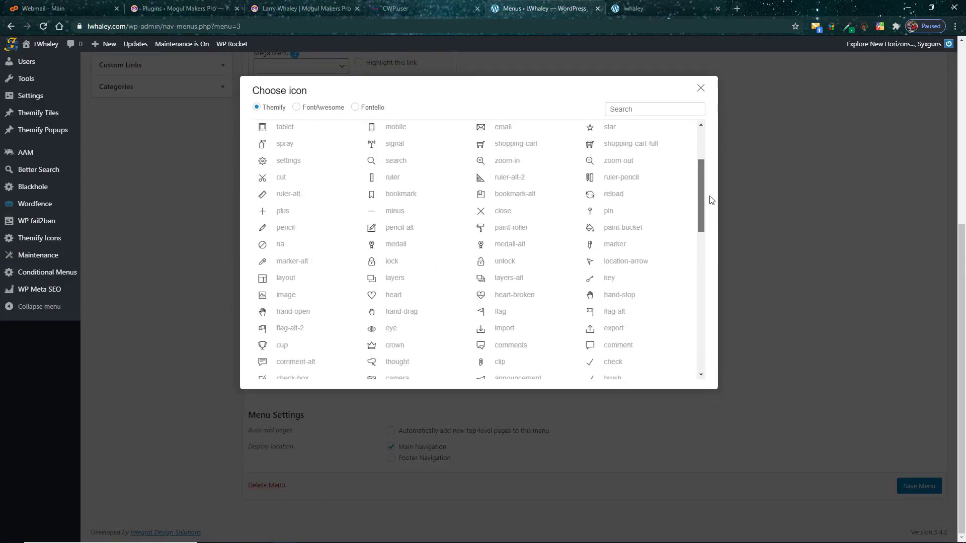
click(643, 110)
text(ques)
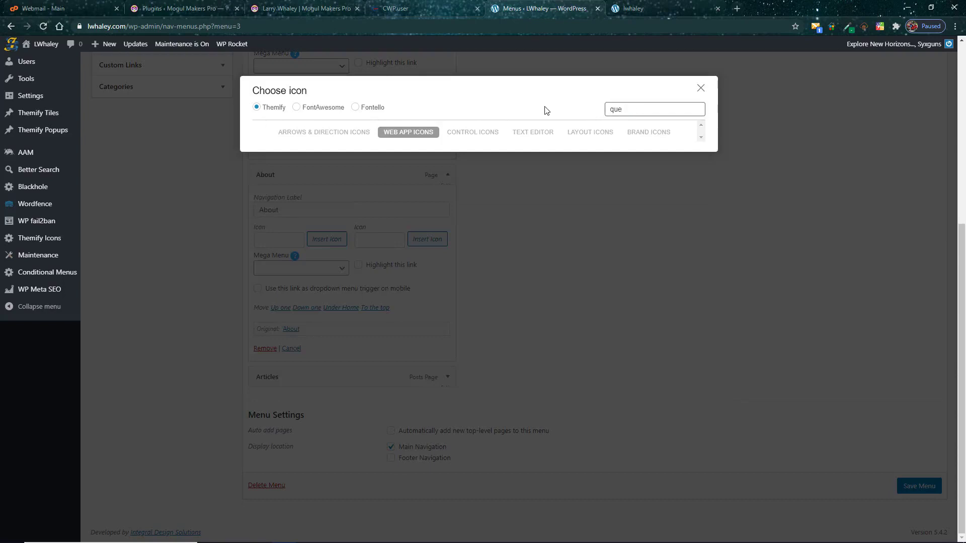
key(BackSpace)
key(BackSpace)
key(BackSpace)
click(296, 107)
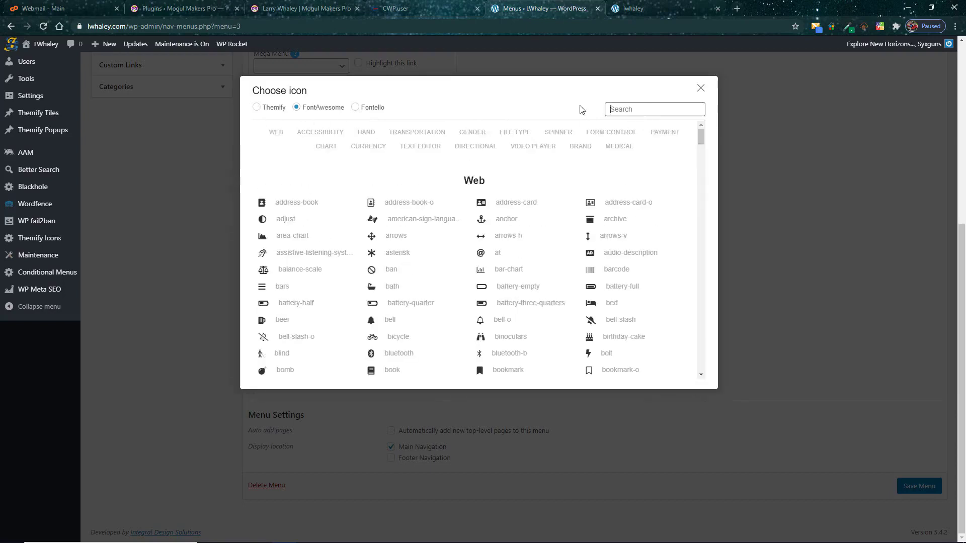
text(questi)
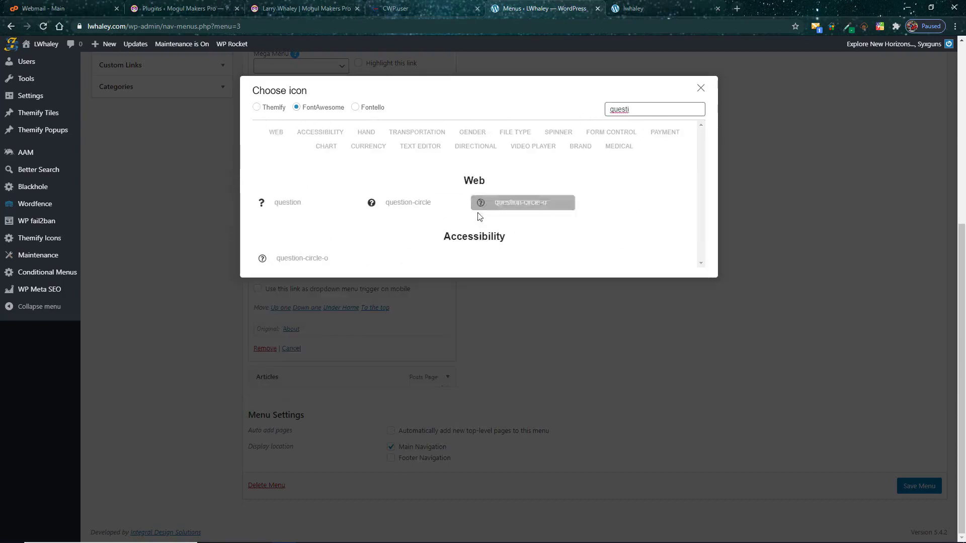
click(518, 206)
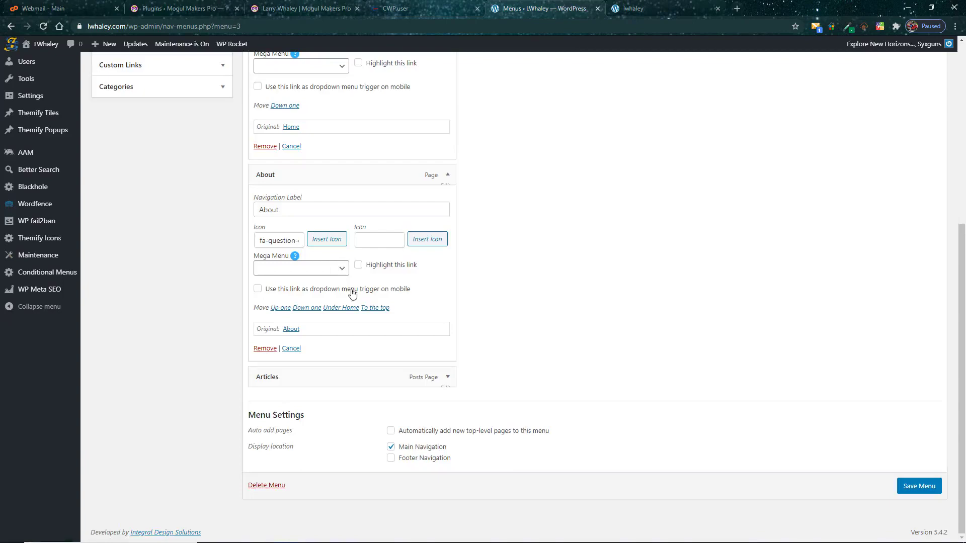
Replace the About item's icon with the FontAwesome fa-user icon.
click(327, 239)
text(person)
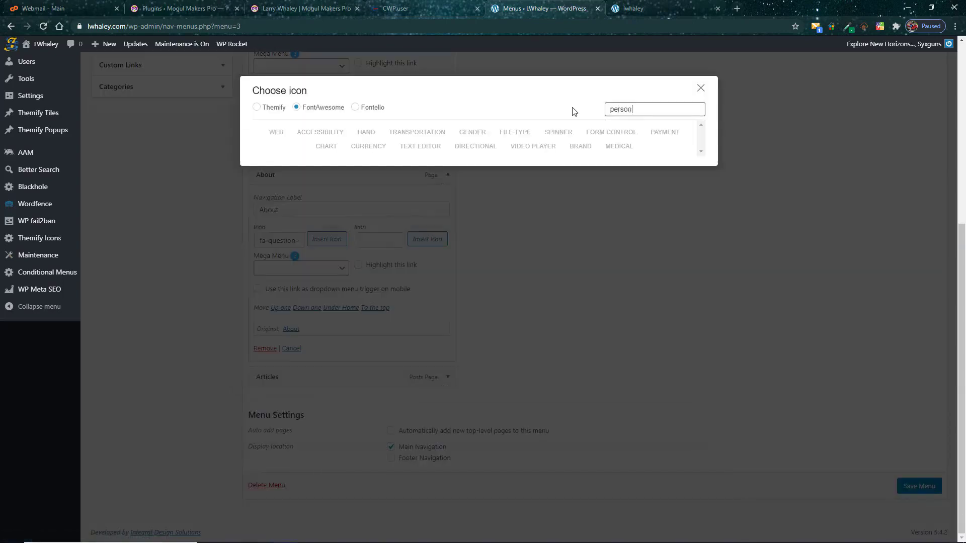
key(BackSpace)
key(BackSpace)
key(BackSpace)
key(BackSpace)
key(BackSpace)
key(BackSpace)
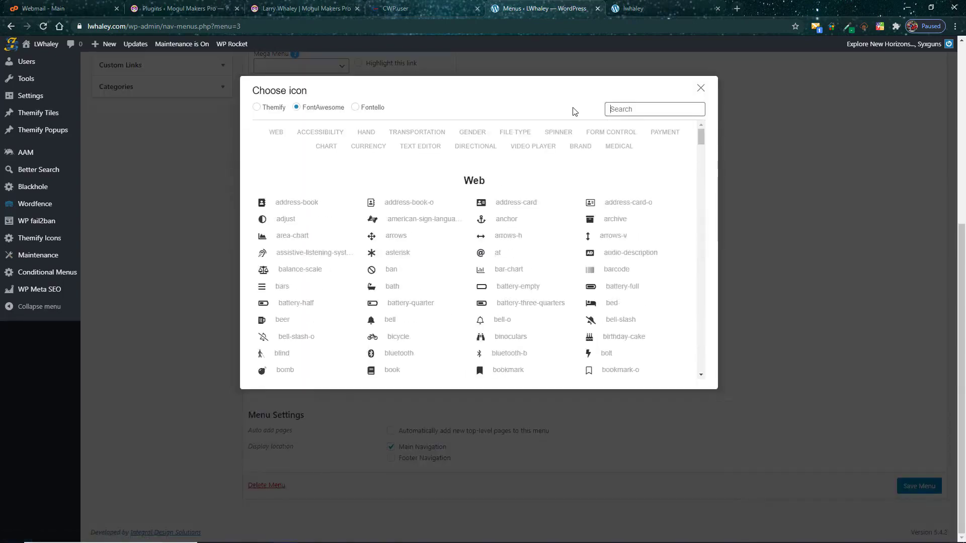
click(257, 107)
scroll(569, 264, down, 5)
scroll(569, 263, down, 5)
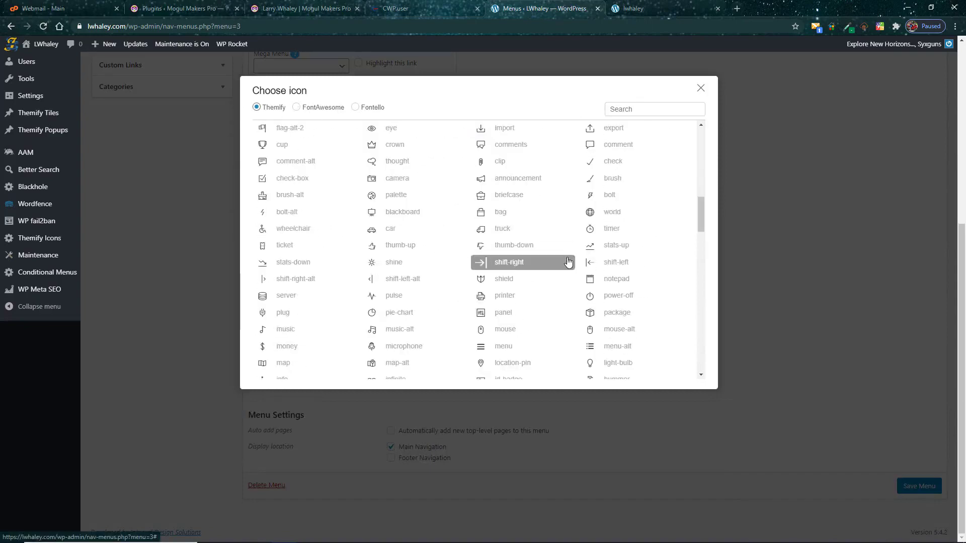
scroll(566, 262, down, 10)
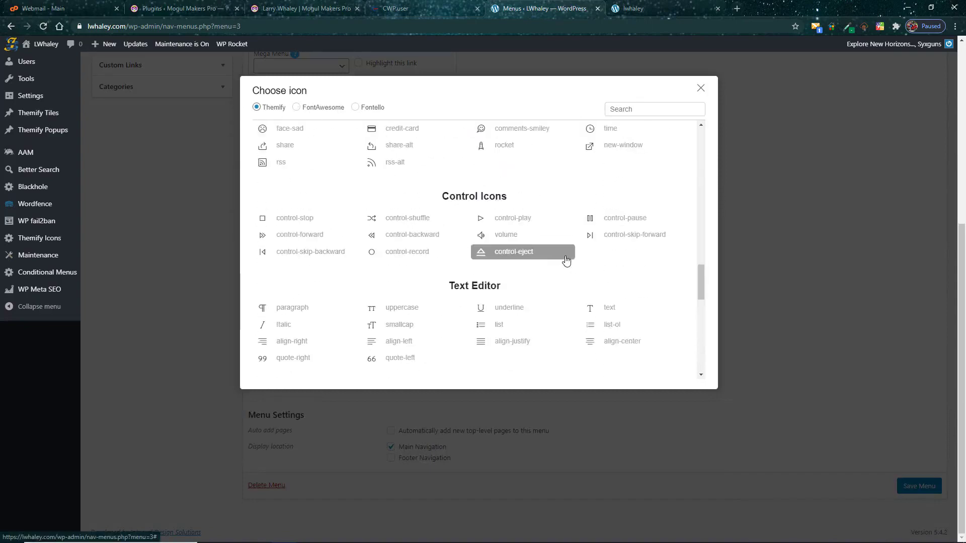
scroll(566, 259, up, 5)
click(297, 108)
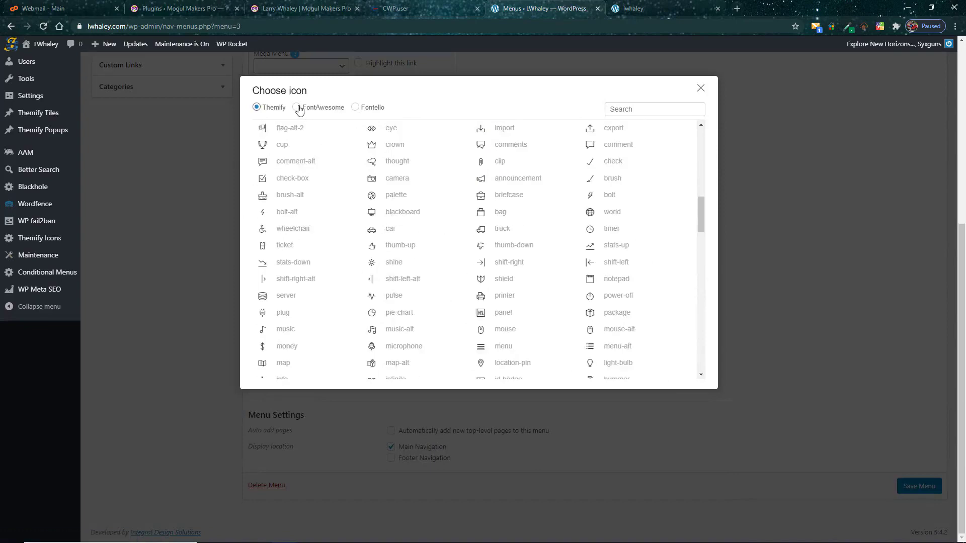
scroll(571, 251, down, 10)
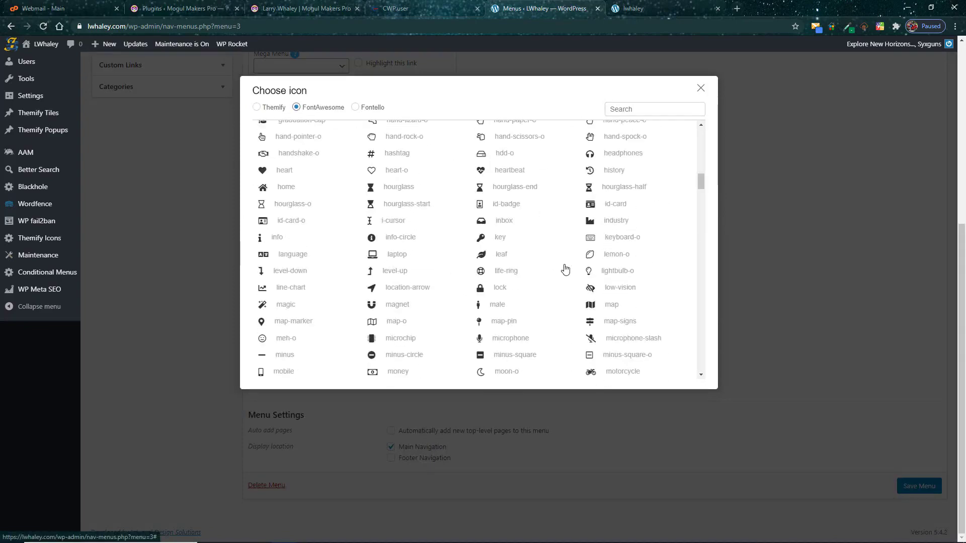
scroll(562, 272, down, 5)
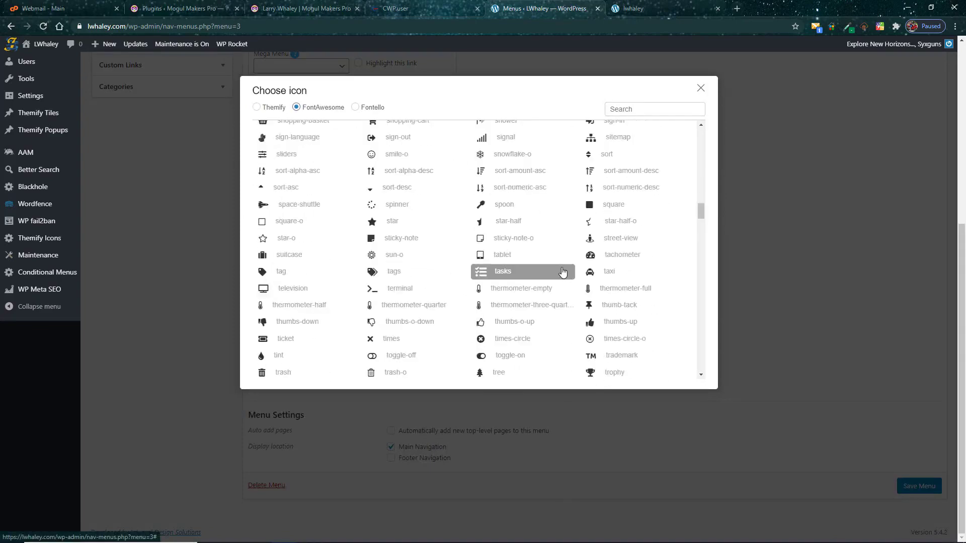
scroll(560, 221, down, 3)
click(638, 110)
text(user)
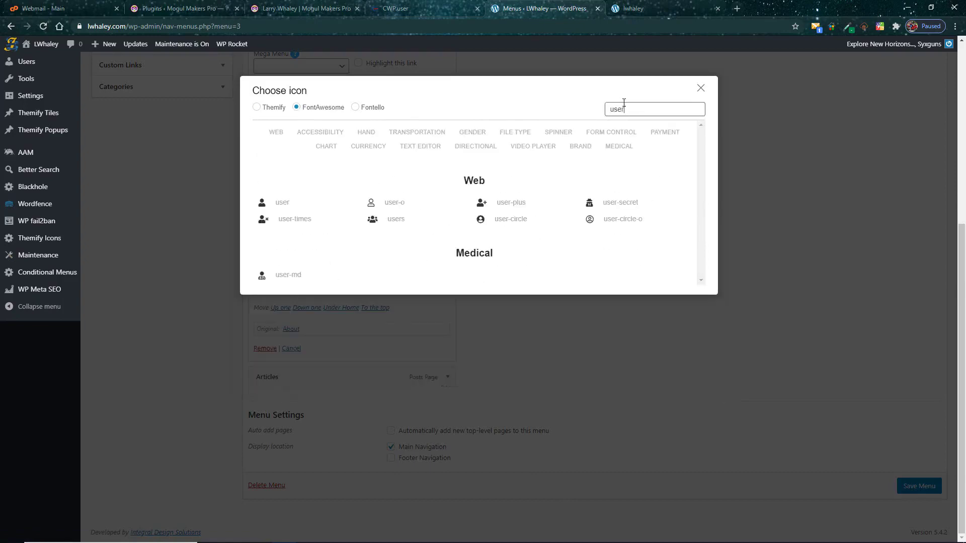
click(291, 204)
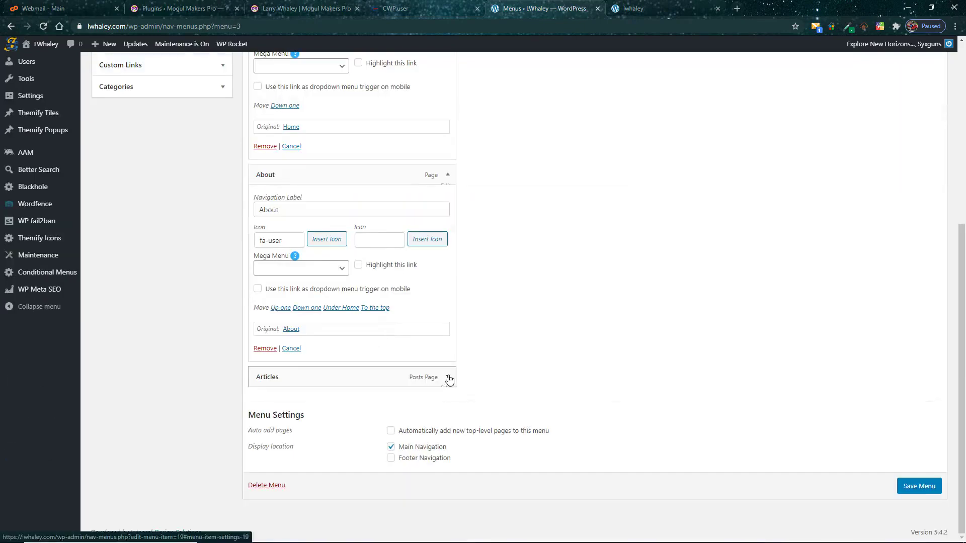
Give the Articles item the fa-newspaper icon and save Main Menu.
click(450, 378)
click(327, 441)
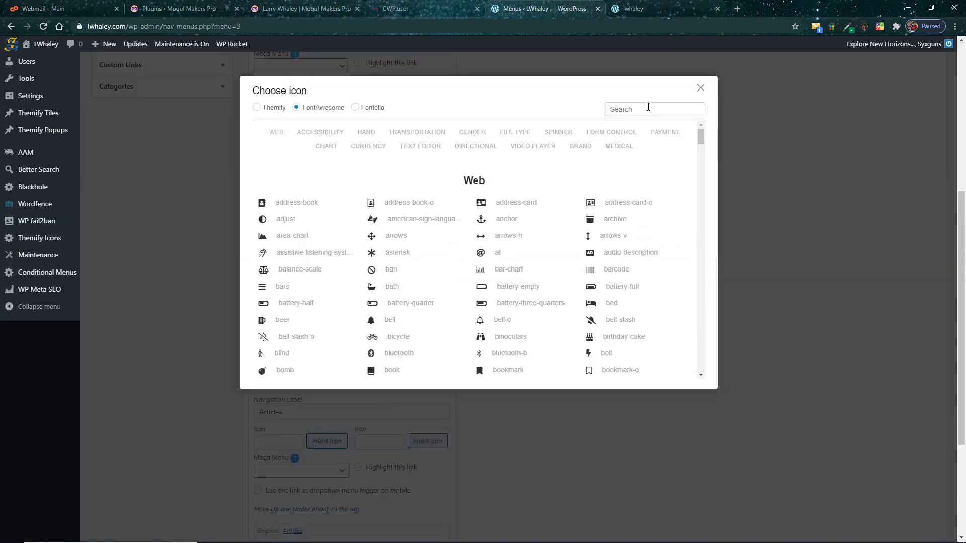
click(647, 110)
text(new)
click(297, 202)
scroll(392, 362, down, 3)
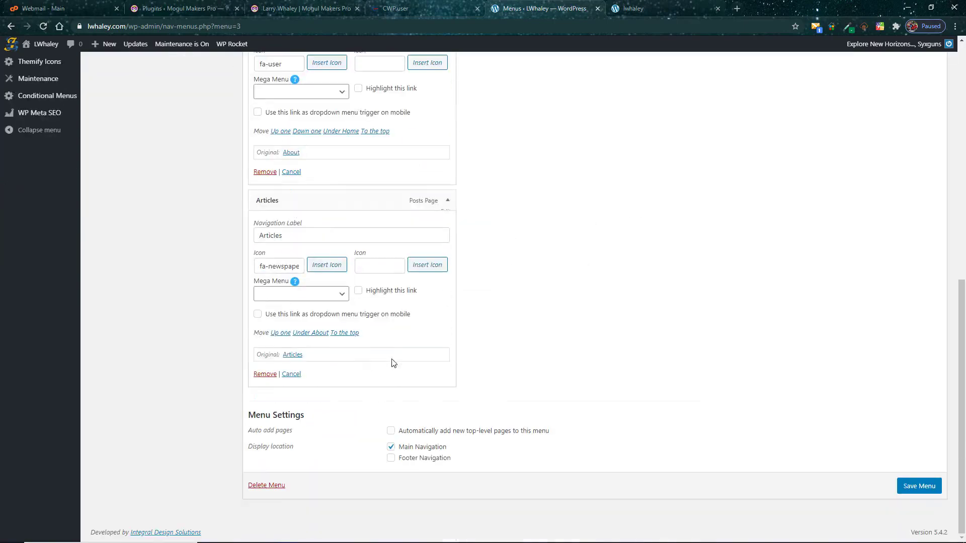
click(917, 487)
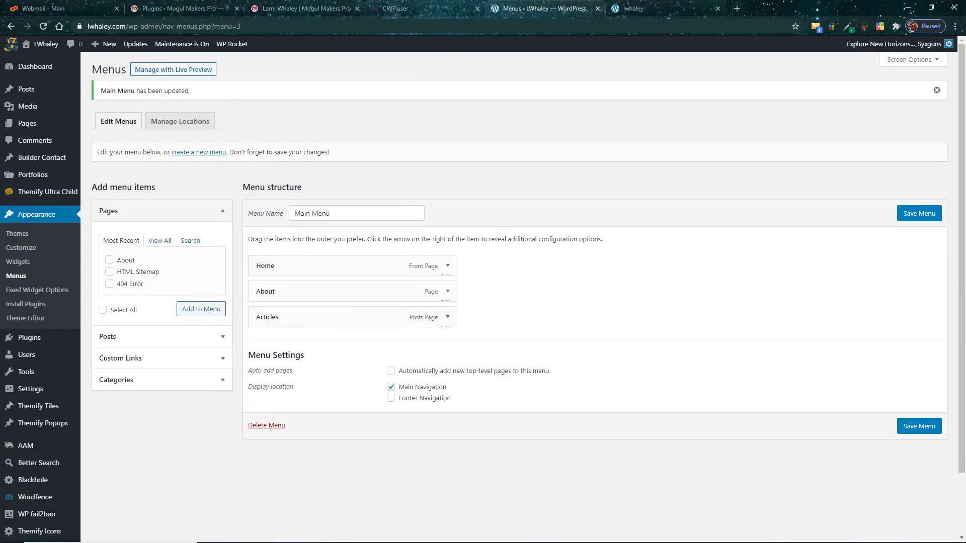
click(672, 6)
Reload the live site and visit About, Articles and Home through the new header menu.
click(482, 149)
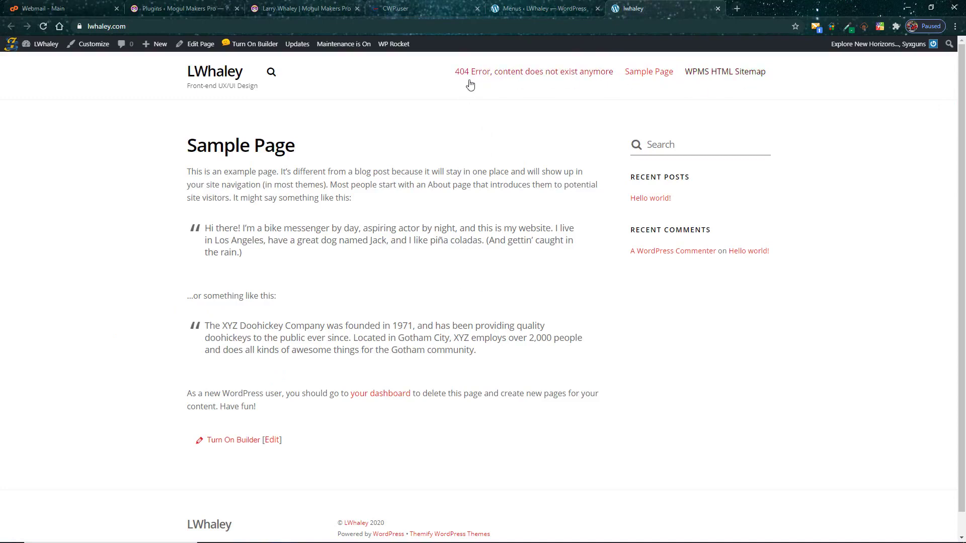
click(42, 26)
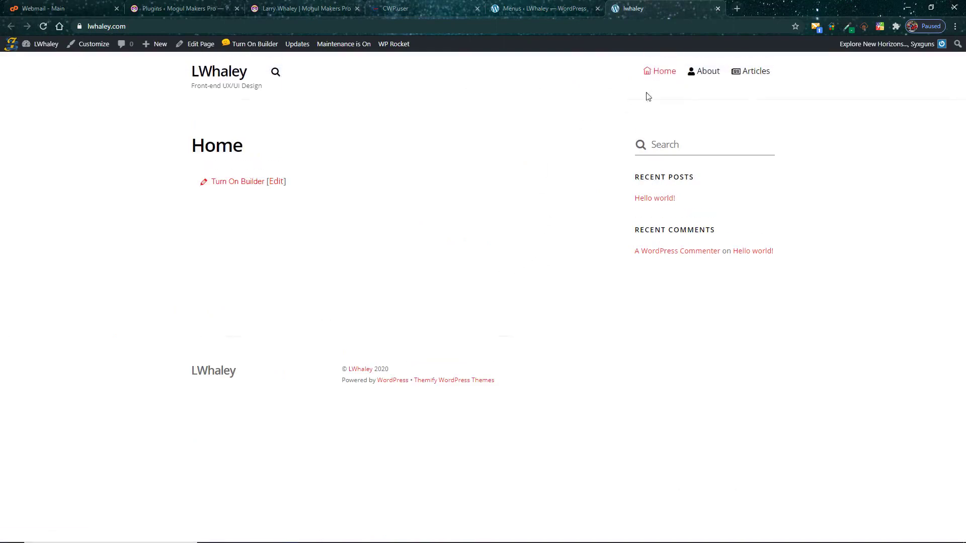
click(708, 74)
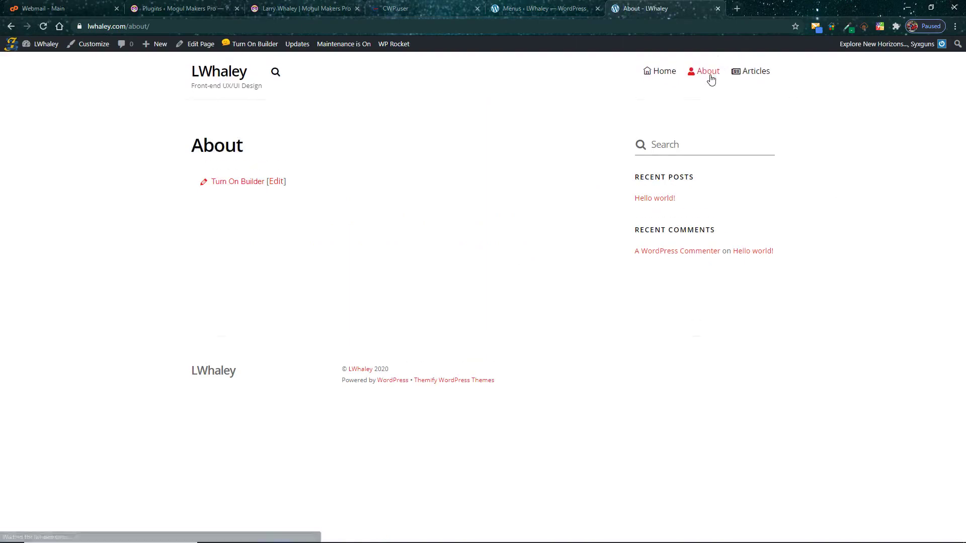
click(756, 75)
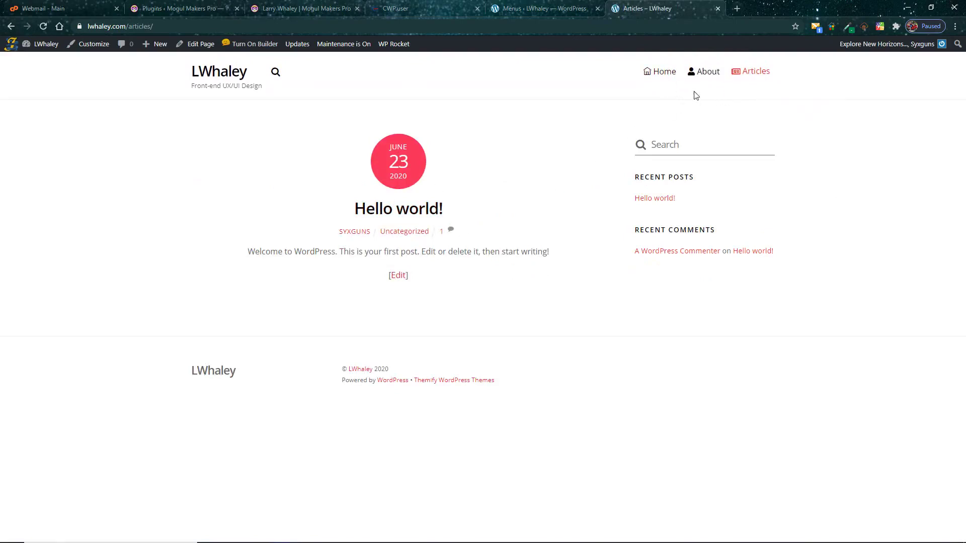
click(661, 73)
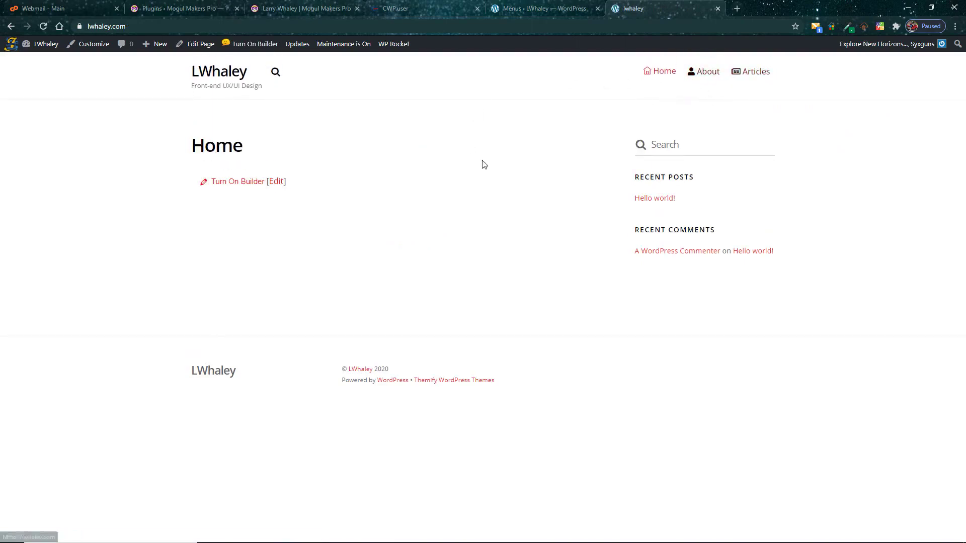
click(523, 9)
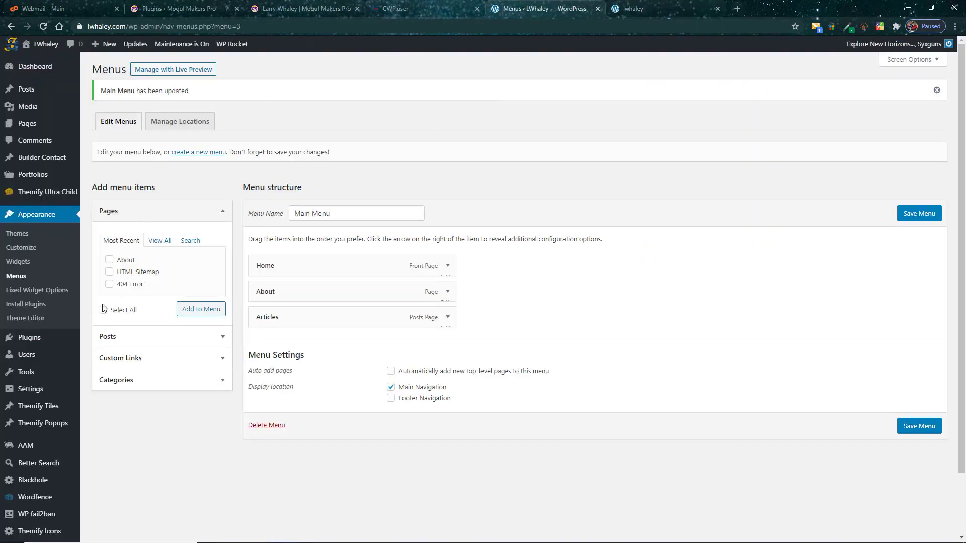
Upload ID_ICON.png from Syxguns > Websites as the Themify favicon, save, and go to the home page tab.
mouse_move(43, 194)
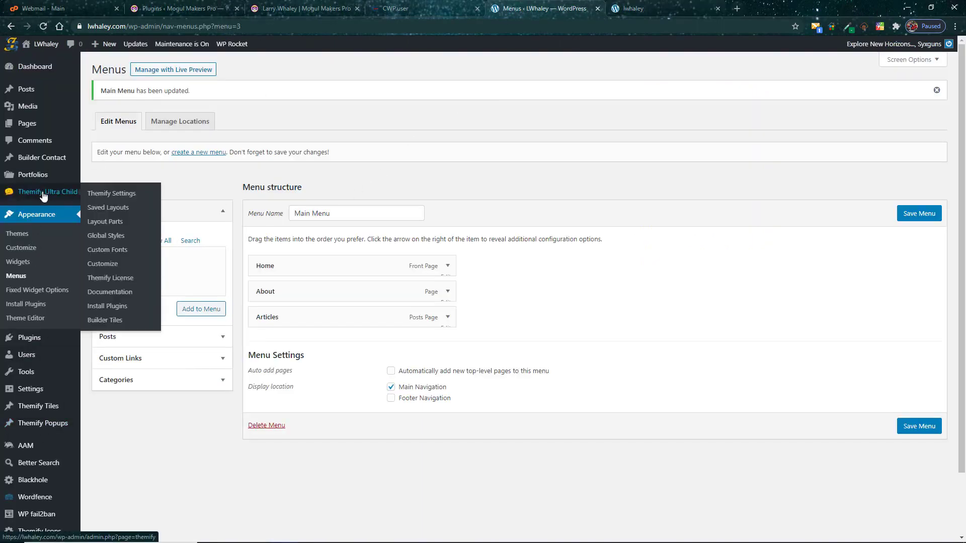
click(125, 196)
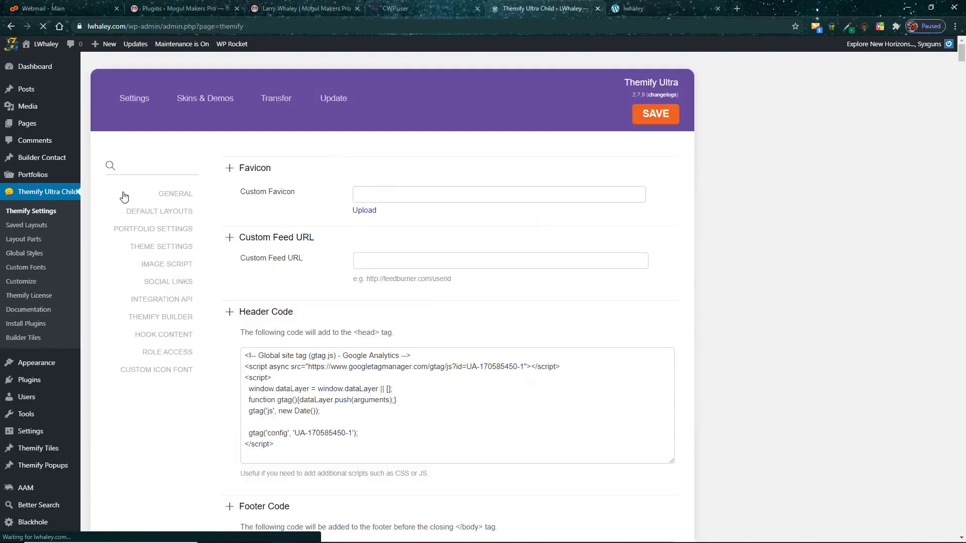
click(230, 168)
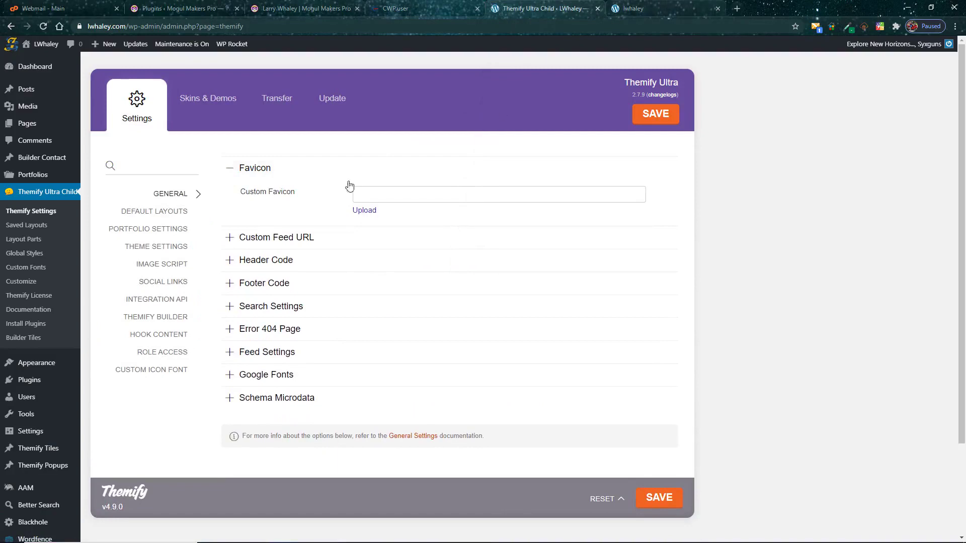
click(365, 211)
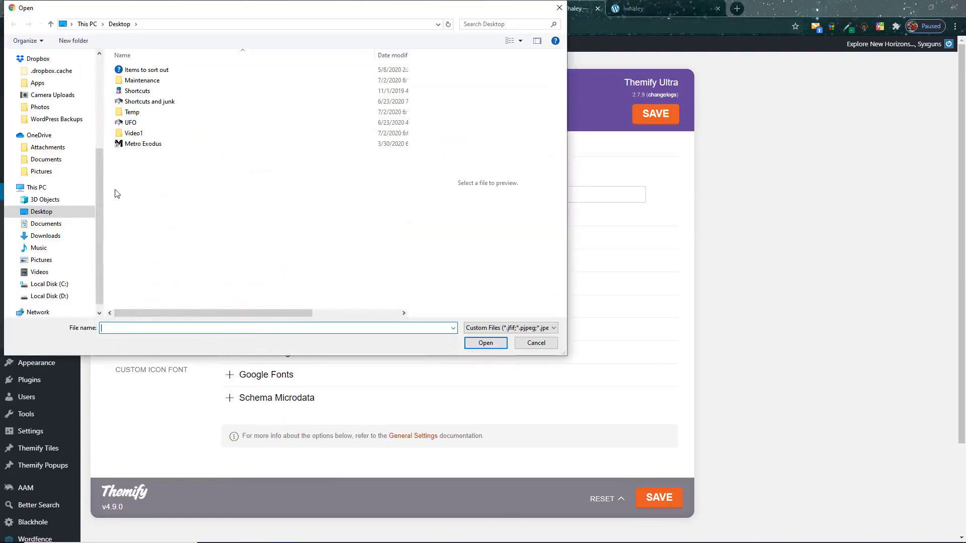
scroll(60, 191, up, 5)
click(39, 116)
scroll(212, 297, down, 5)
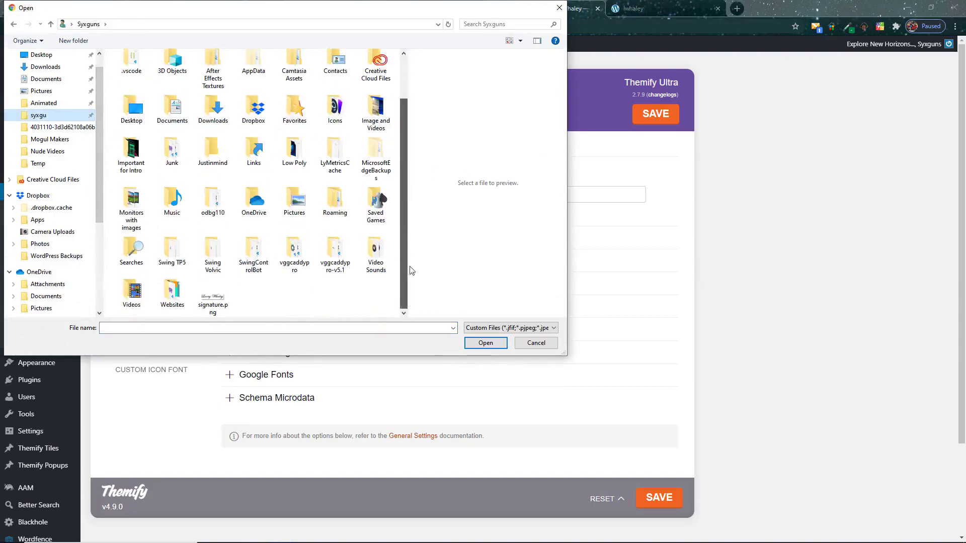
double_click(176, 292)
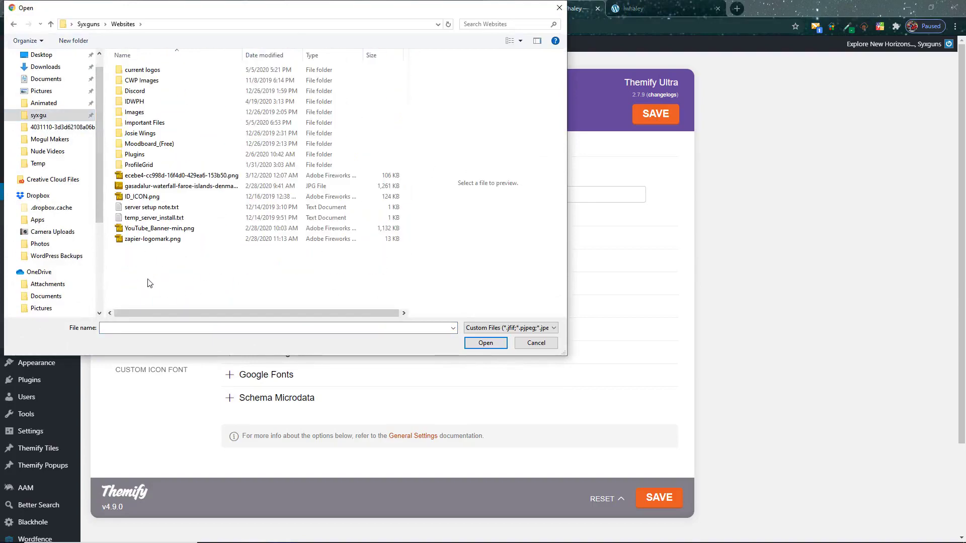
click(141, 197)
click(486, 342)
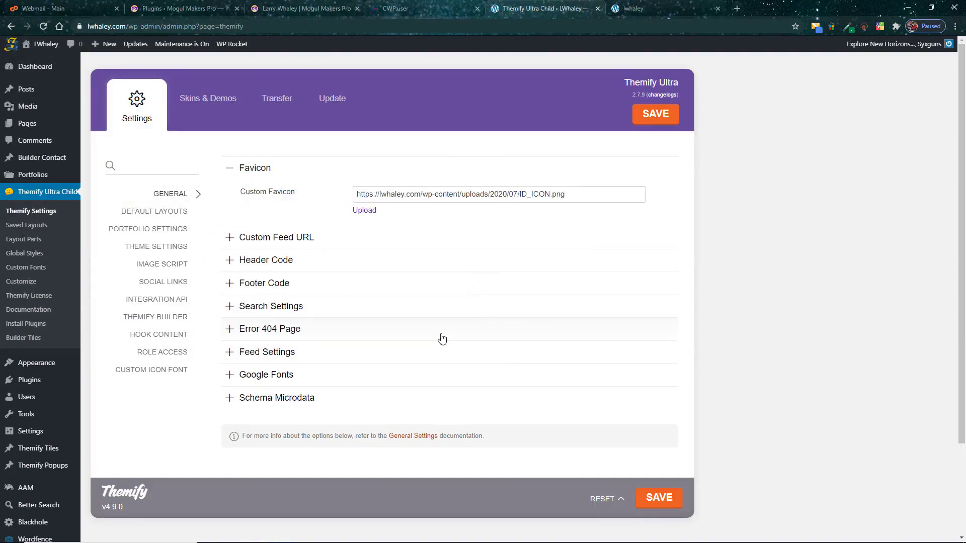
click(663, 500)
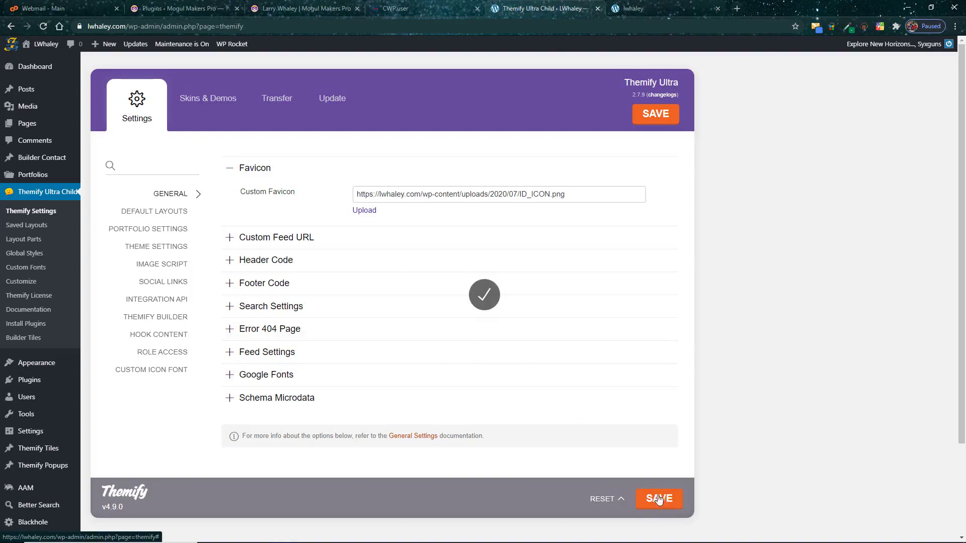
click(654, 7)
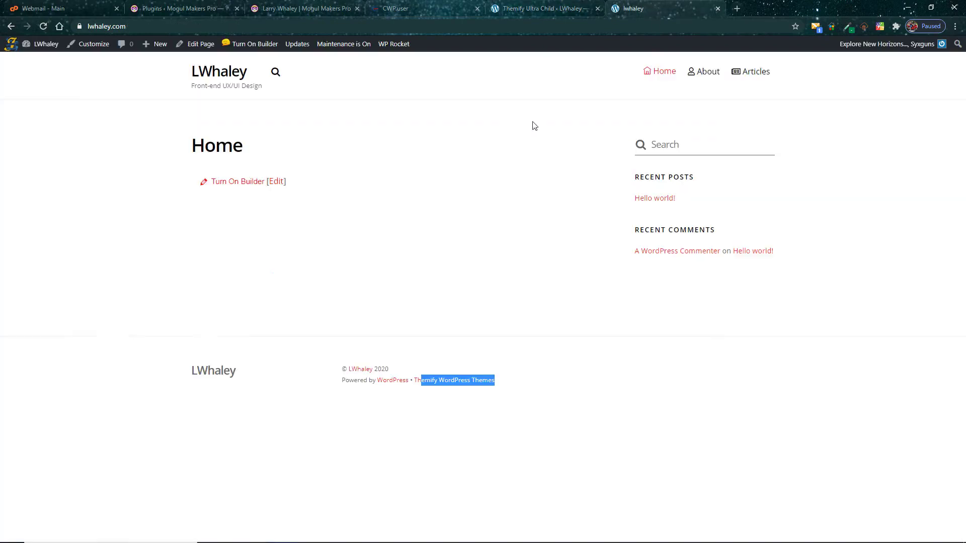
Reload the home page to show the new favicon, then reload the Themify settings tab.
click(43, 27)
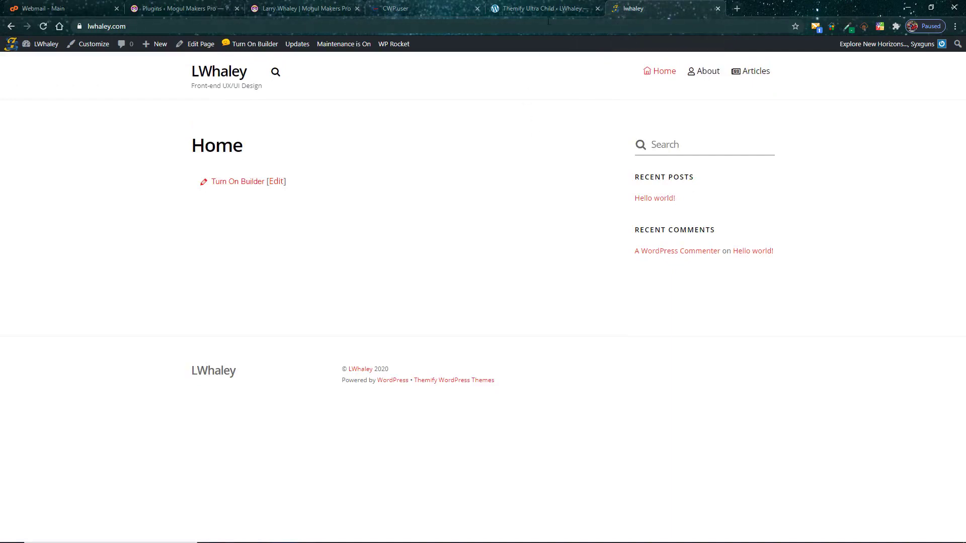
click(549, 10)
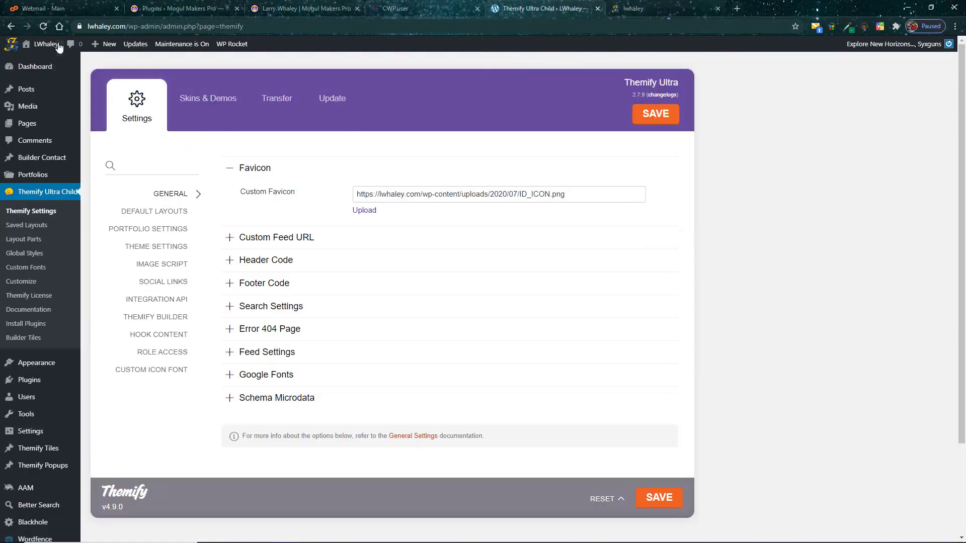
click(42, 26)
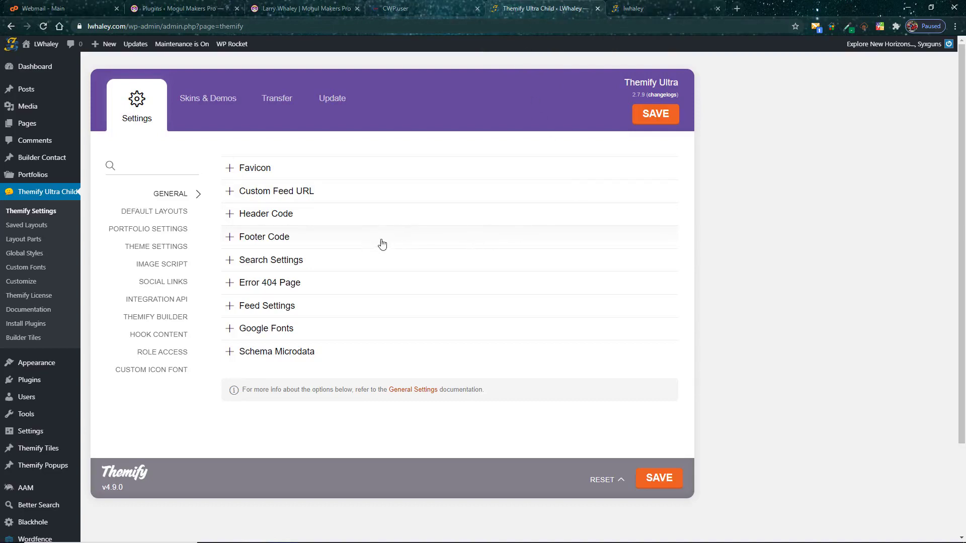
Review the Custom Feed URL, Header Code (Google Analytics script) and empty Footer Code sections.
click(230, 196)
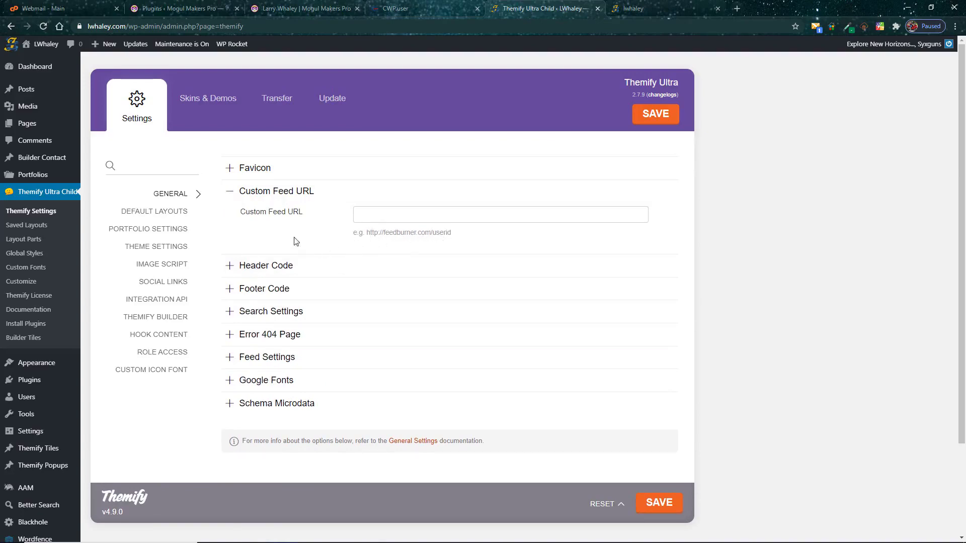
click(233, 195)
click(231, 217)
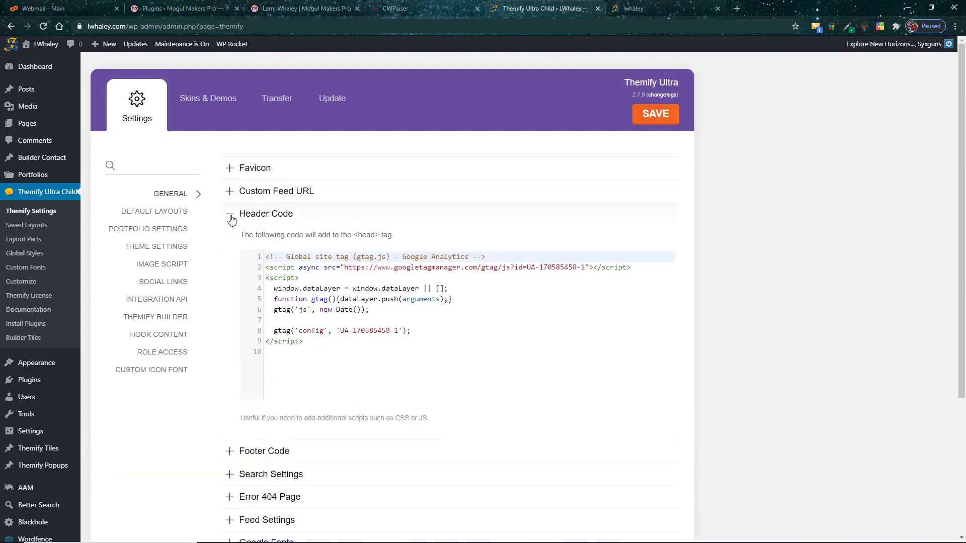
drag(416, 261, 495, 258)
scroll(369, 332, down, 4)
scroll(369, 332, up, 4)
drag(396, 236, 237, 241)
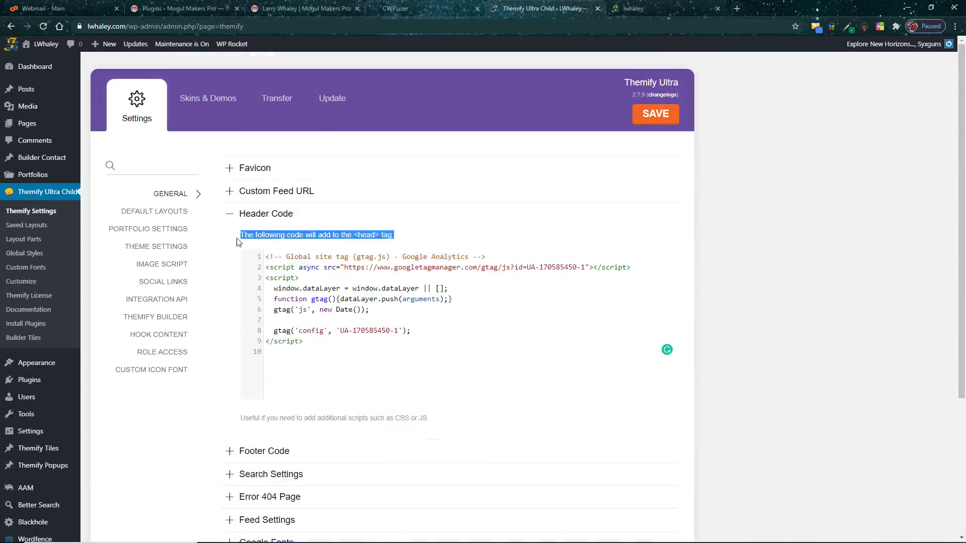
click(230, 216)
click(231, 238)
scroll(277, 317, down, 4)
Expand Search Settings, Error 404 Page (keeping 404 Error as the custom page) and Feed Settings.
click(251, 280)
scroll(327, 251, down, 3)
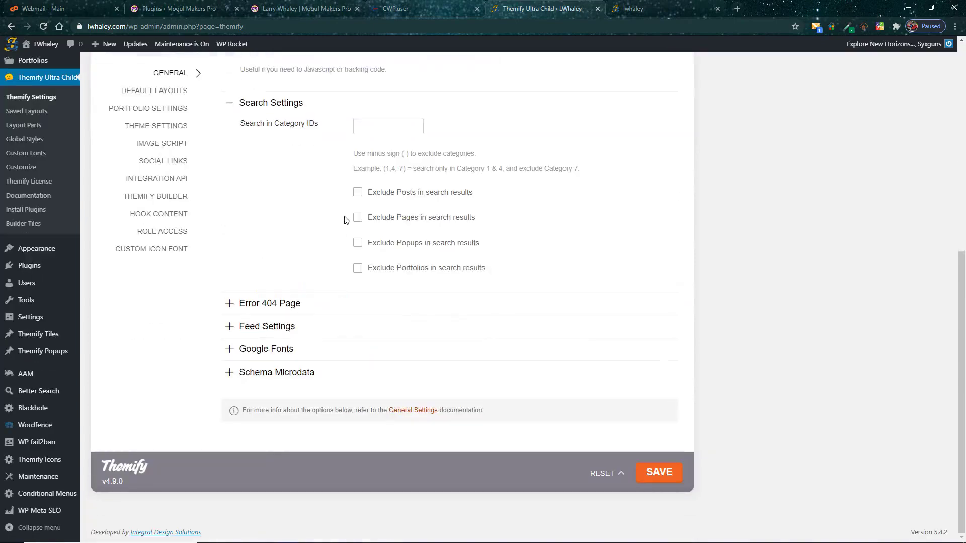
click(269, 303)
click(388, 327)
click(377, 338)
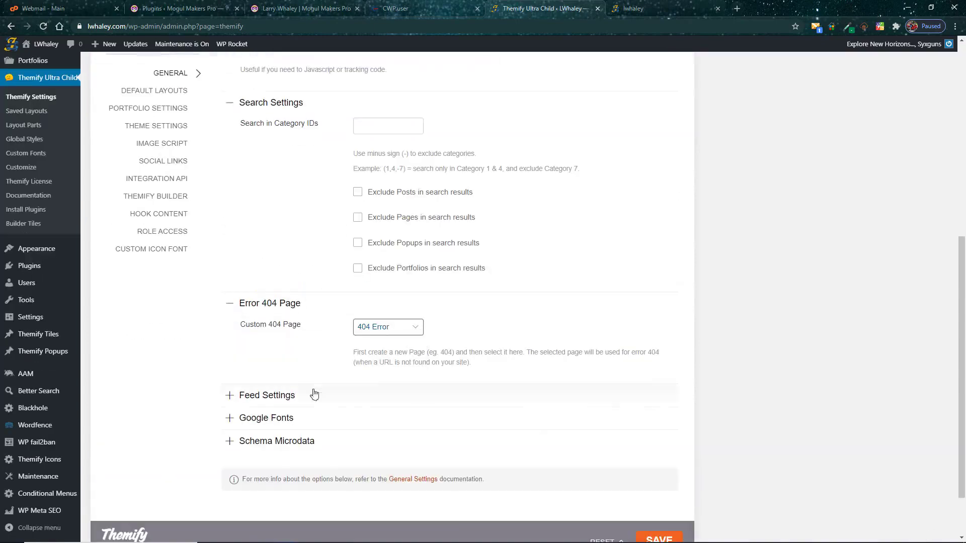
click(314, 395)
scroll(318, 245, down, 5)
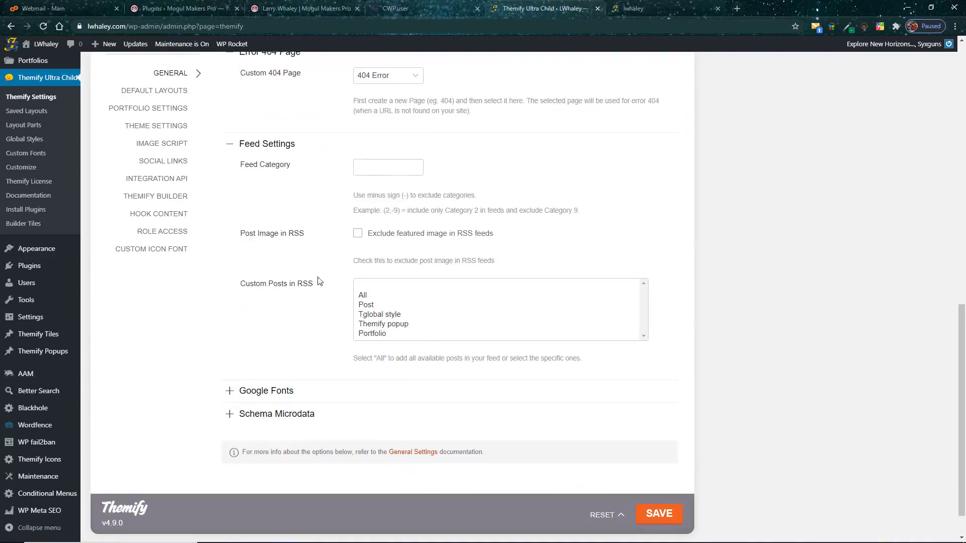
Expand the Google Fonts and Schema Microdata sections to review their options.
click(231, 391)
scroll(485, 200, down, 5)
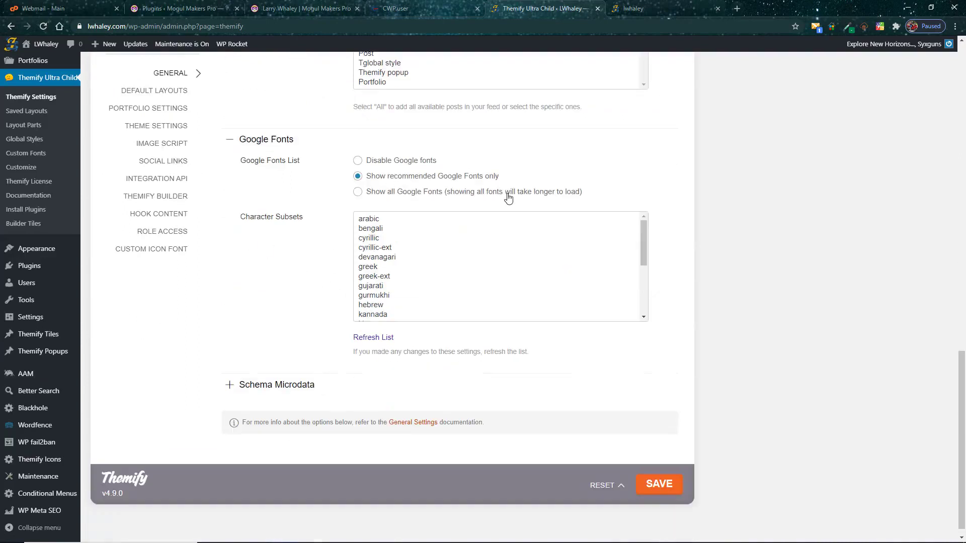
drag(450, 193, 567, 192)
click(587, 193)
click(307, 384)
scroll(325, 367, up, 15)
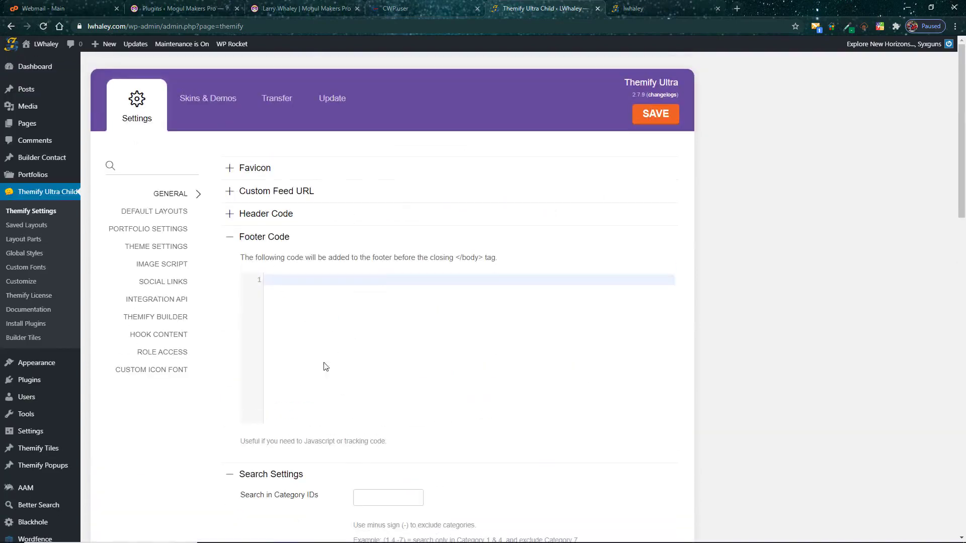
Set the default archive post layout to a three-column grid with Default post content layout.
click(176, 215)
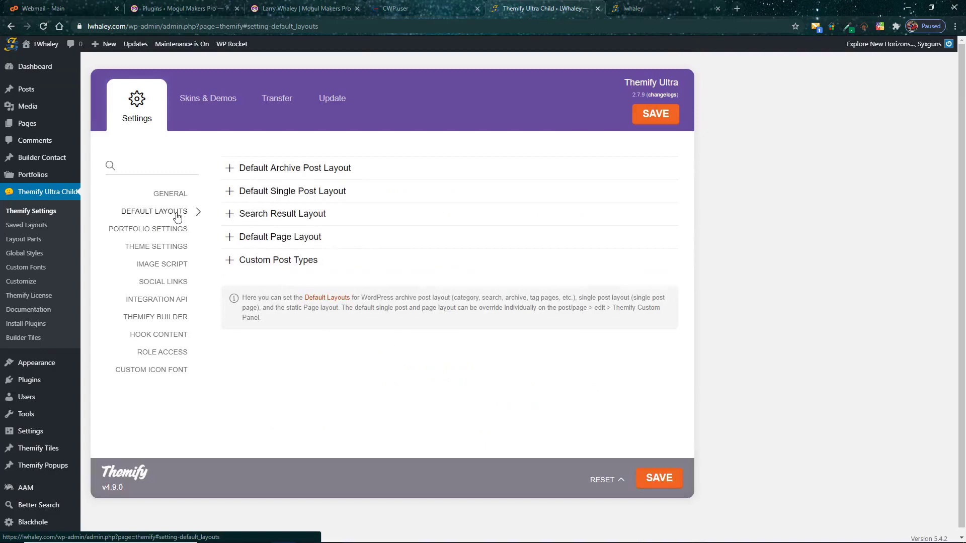
click(230, 168)
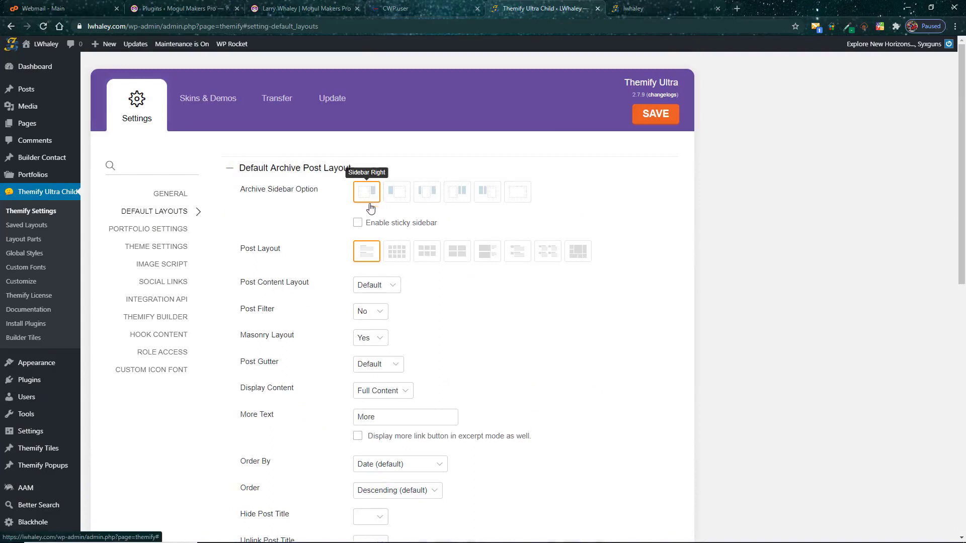
click(428, 256)
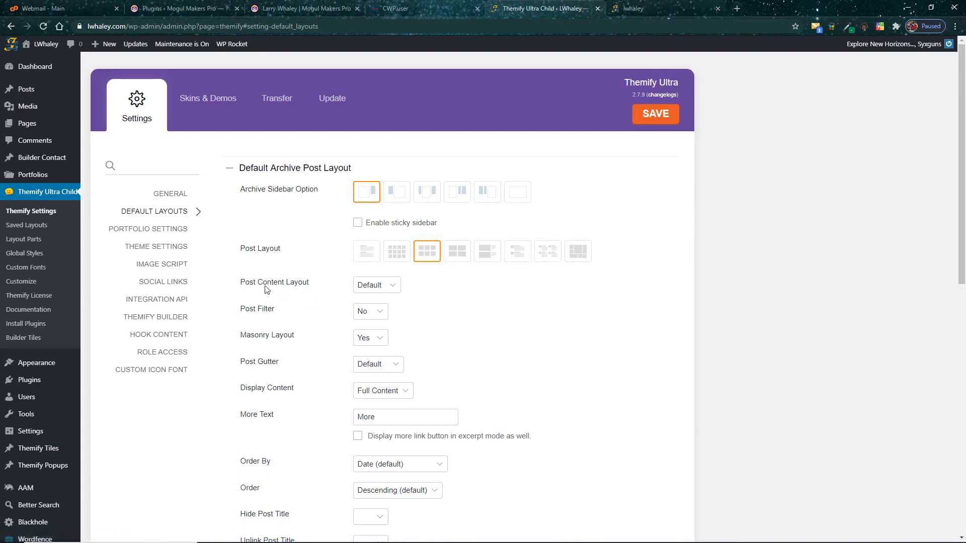
click(391, 286)
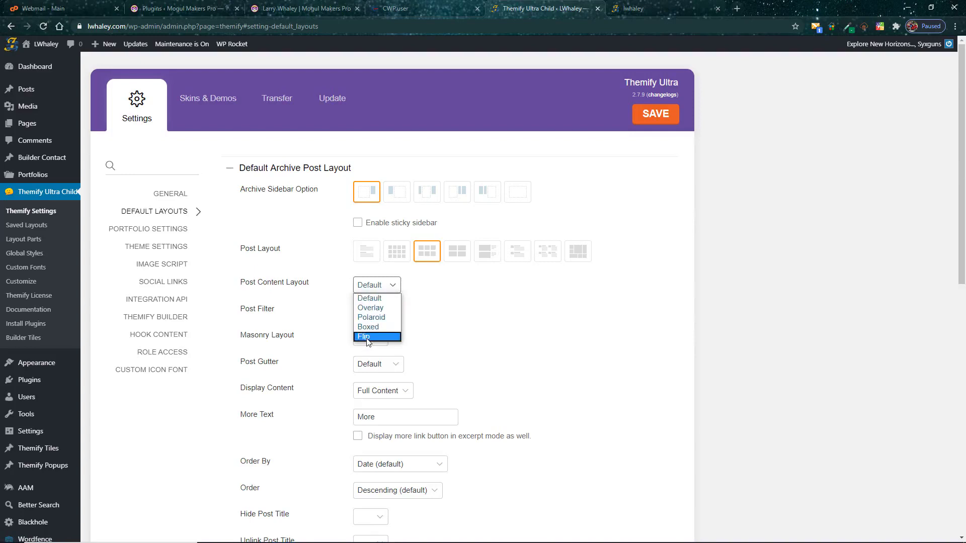
click(373, 299)
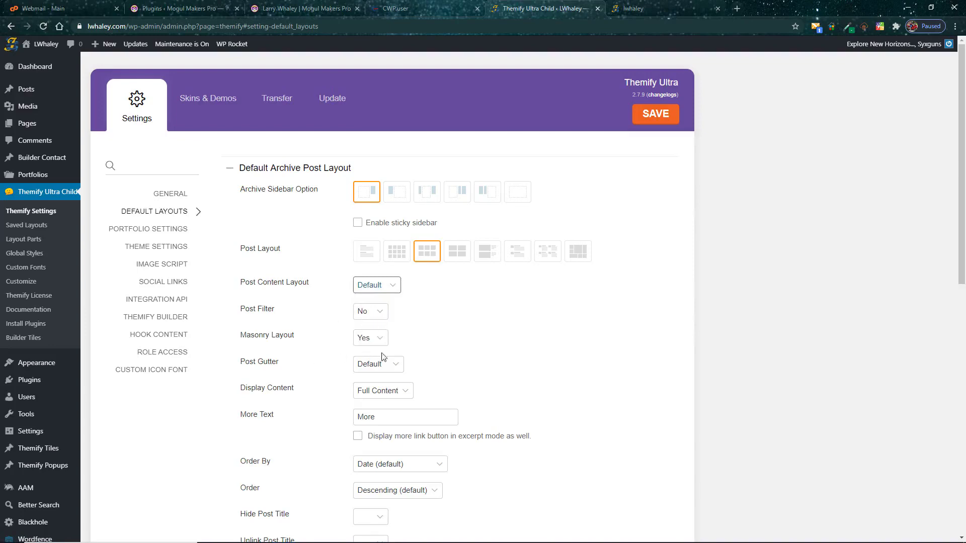
Show excerpts instead of full content on archives, with the more link button enabled.
scroll(440, 361, down, 5)
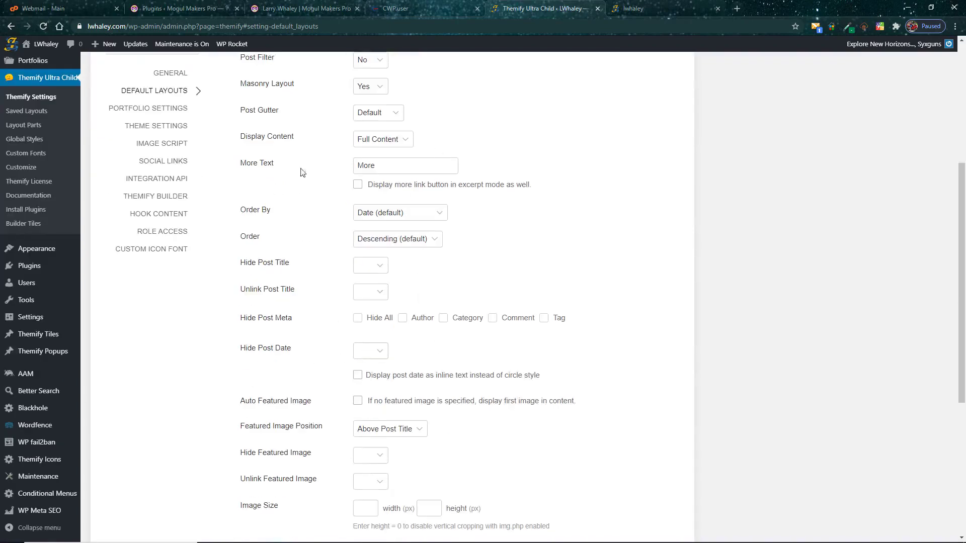
click(410, 140)
click(380, 162)
key(Tab)
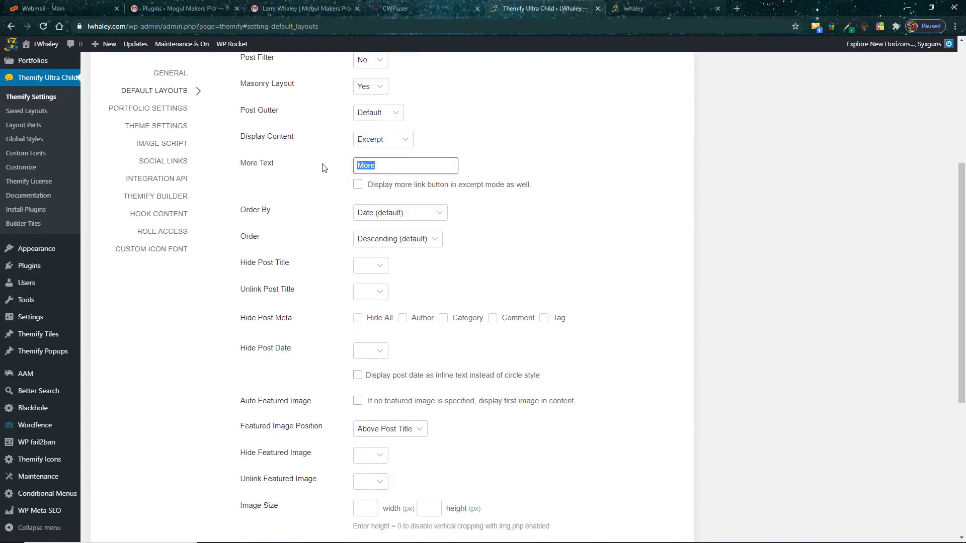
text(Continu)
click(357, 188)
Order archive posts randomly in descending order, leaving the post title options unchanged.
click(441, 213)
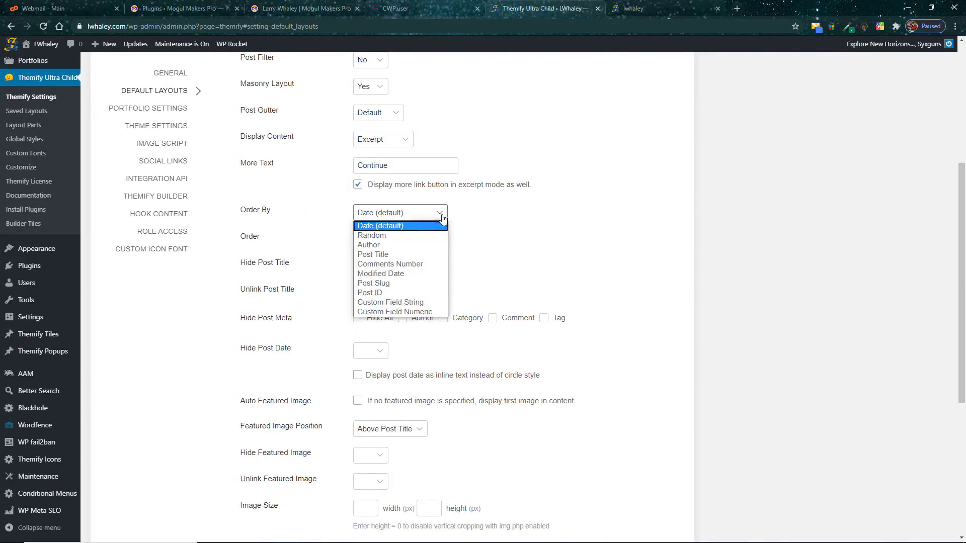
click(399, 216)
click(441, 213)
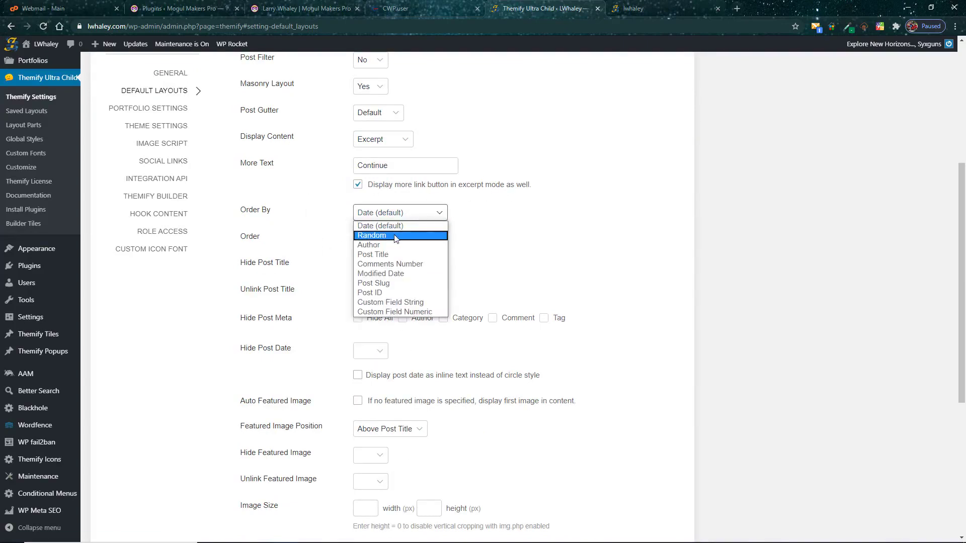
click(396, 237)
click(438, 242)
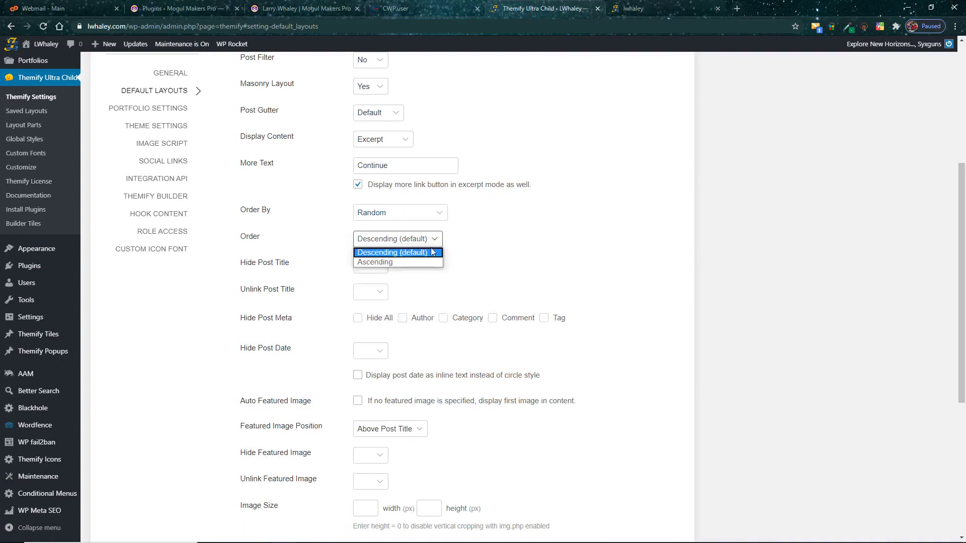
click(436, 251)
click(381, 271)
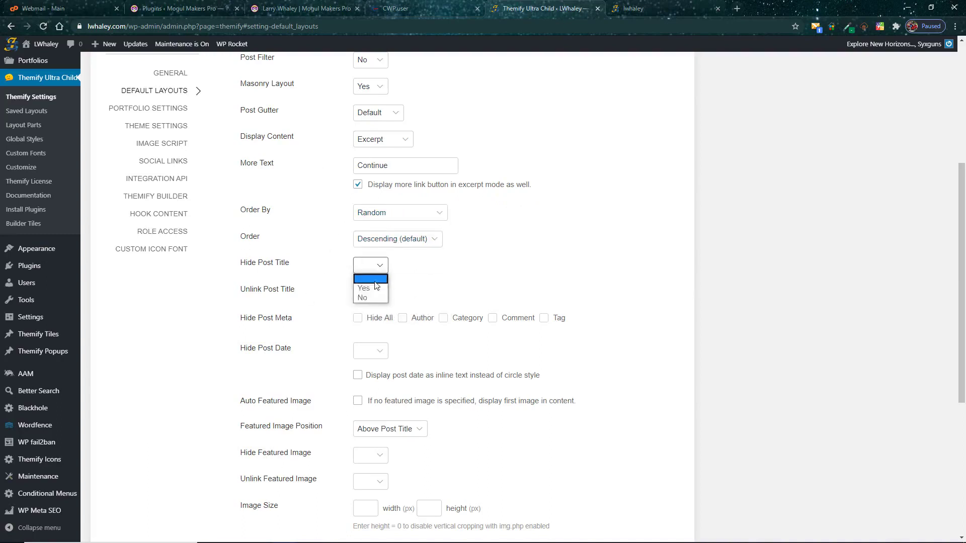
click(378, 279)
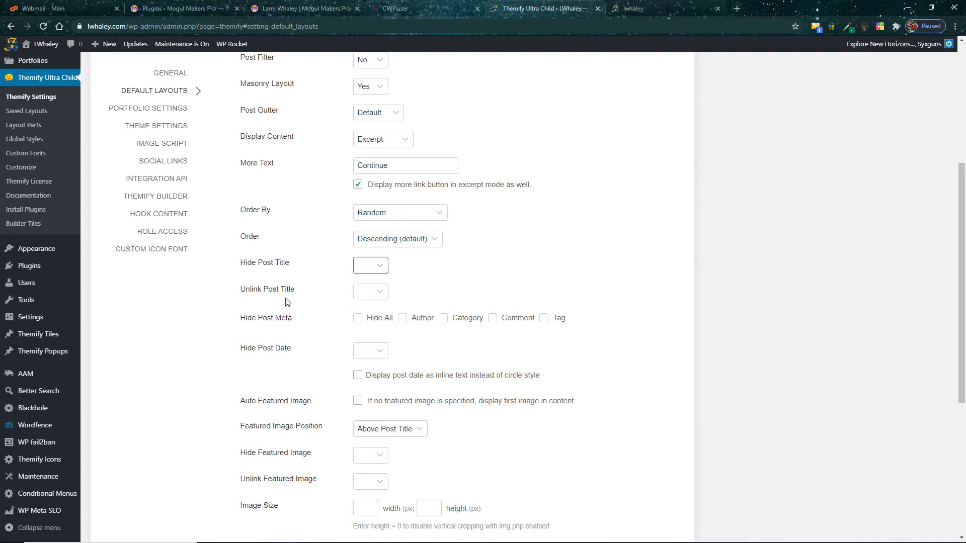
click(382, 294)
click(421, 293)
Hide the author, tag and post date meta on archive posts.
click(421, 335)
mouse_move(468, 328)
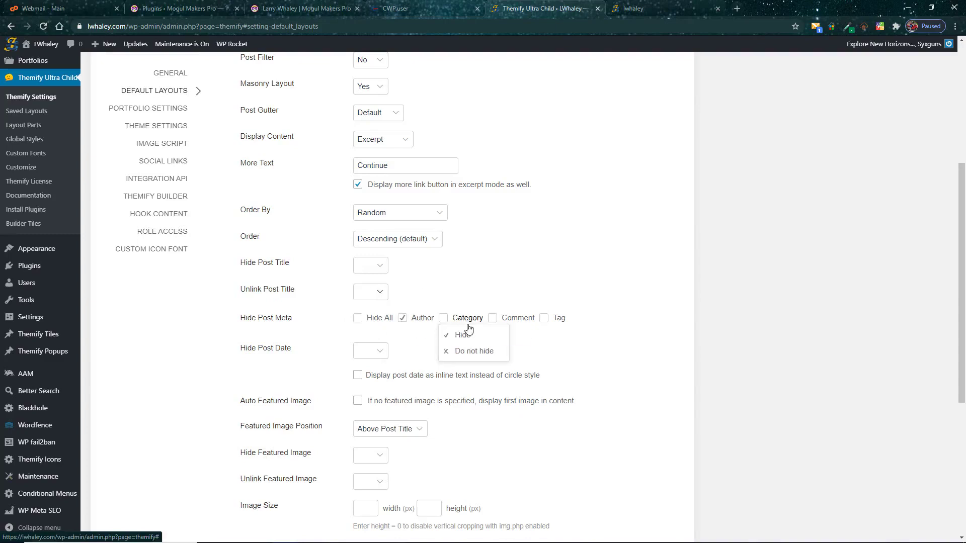
mouse_move(511, 322)
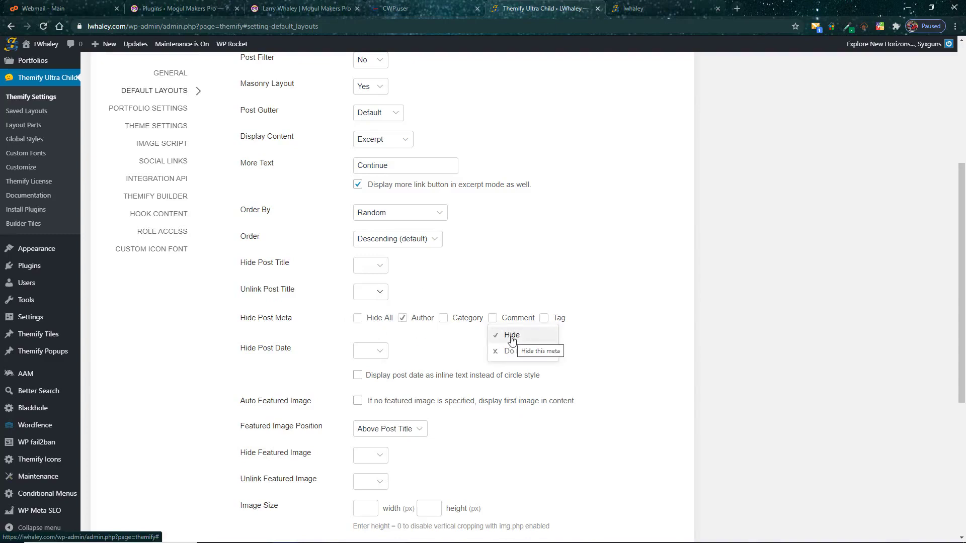
click(557, 336)
click(383, 352)
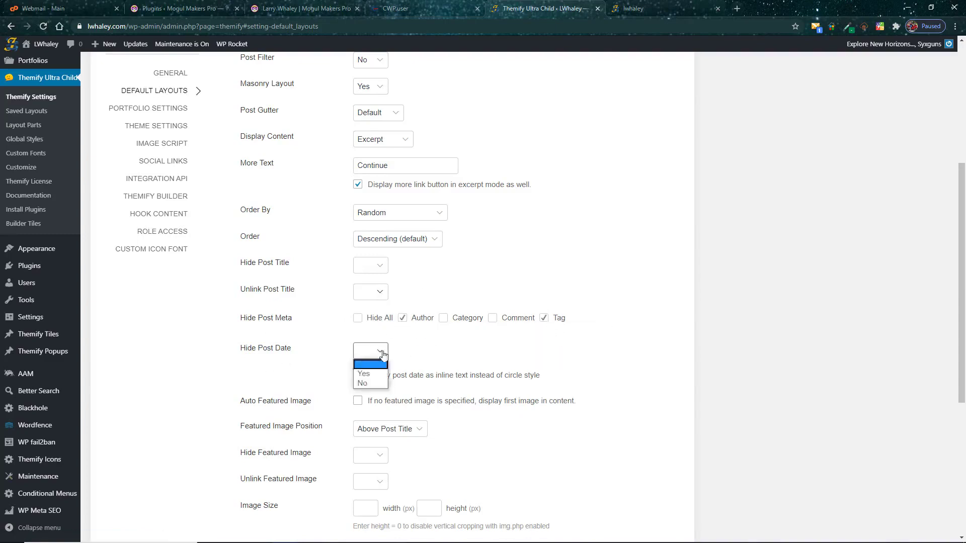
click(363, 374)
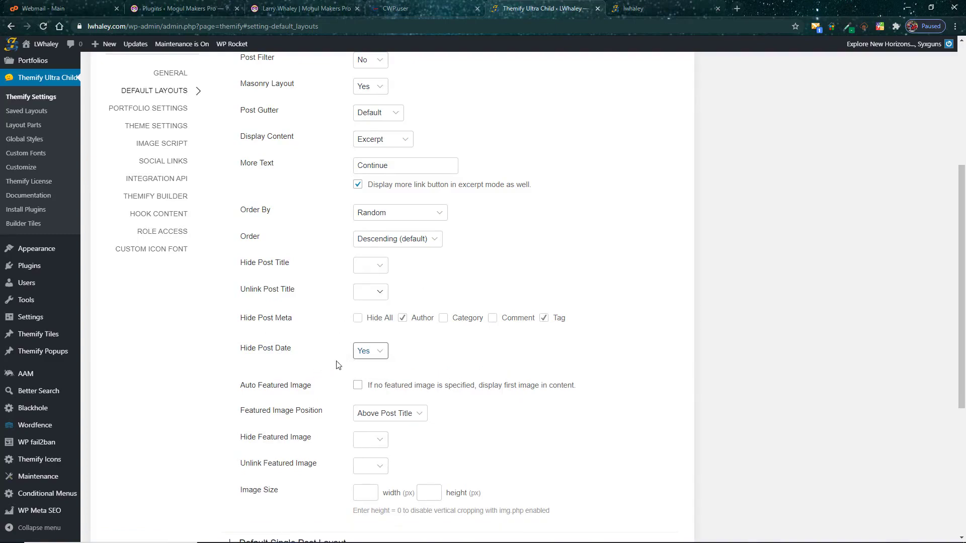
Enable Auto Featured Image below the post title, keeping featured images visible and linked.
click(358, 386)
click(413, 417)
click(414, 437)
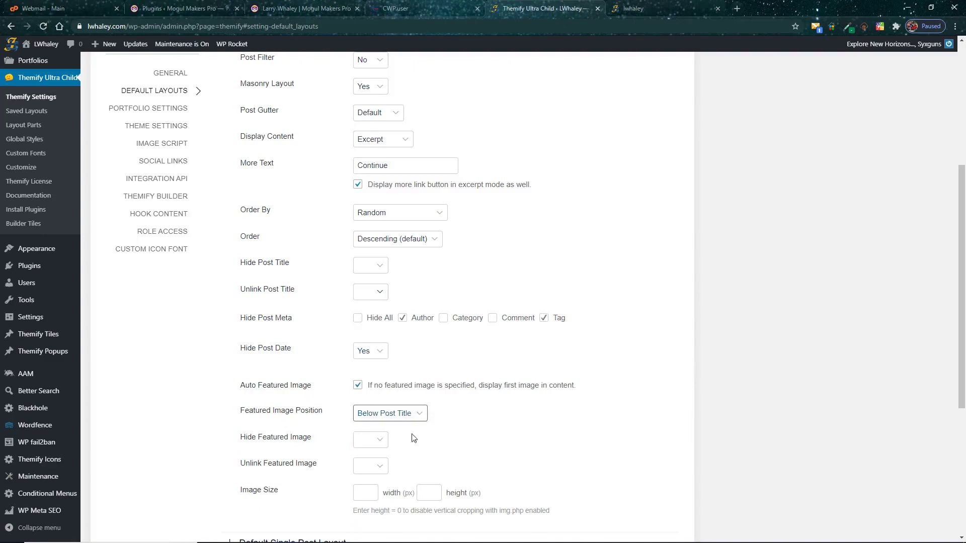
scroll(336, 435, down, 5)
click(379, 191)
click(324, 195)
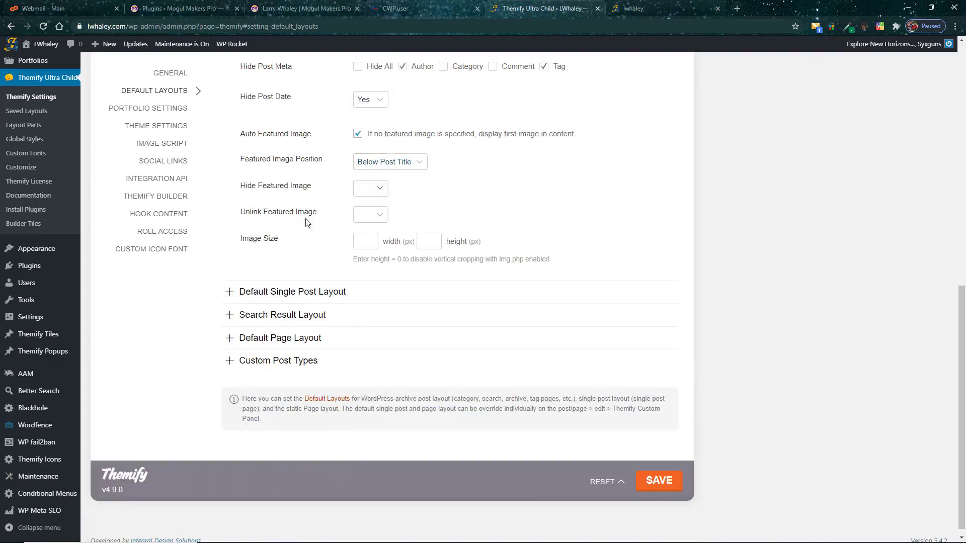
click(378, 190)
click(371, 222)
click(371, 214)
click(368, 247)
Hide author, tag and post date on single posts while keeping comment meta shown.
click(229, 292)
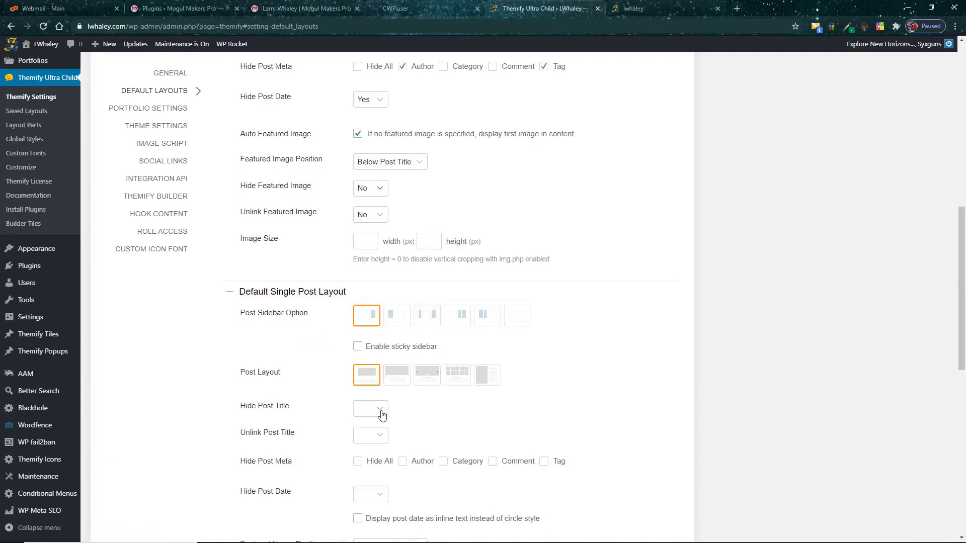
scroll(375, 167, down, 5)
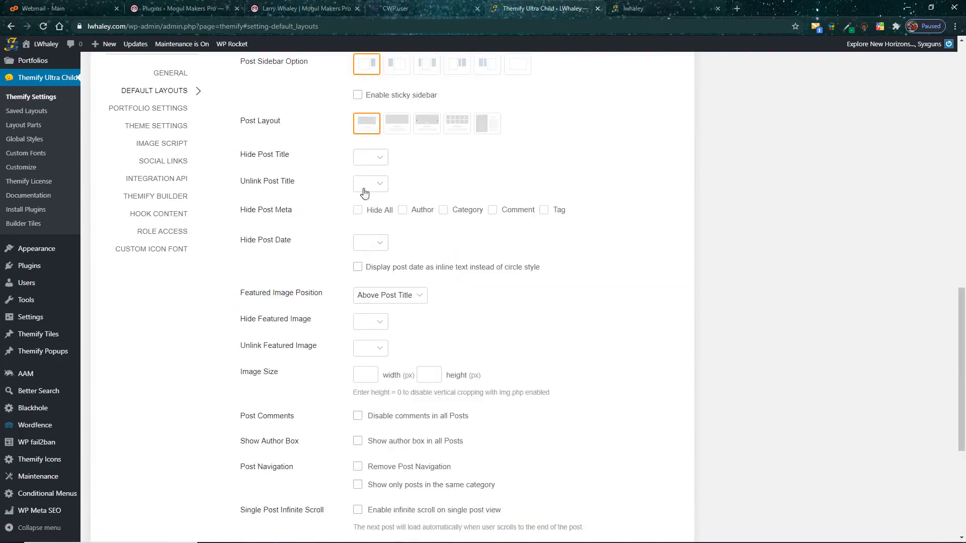
click(402, 209)
click(493, 209)
click(543, 210)
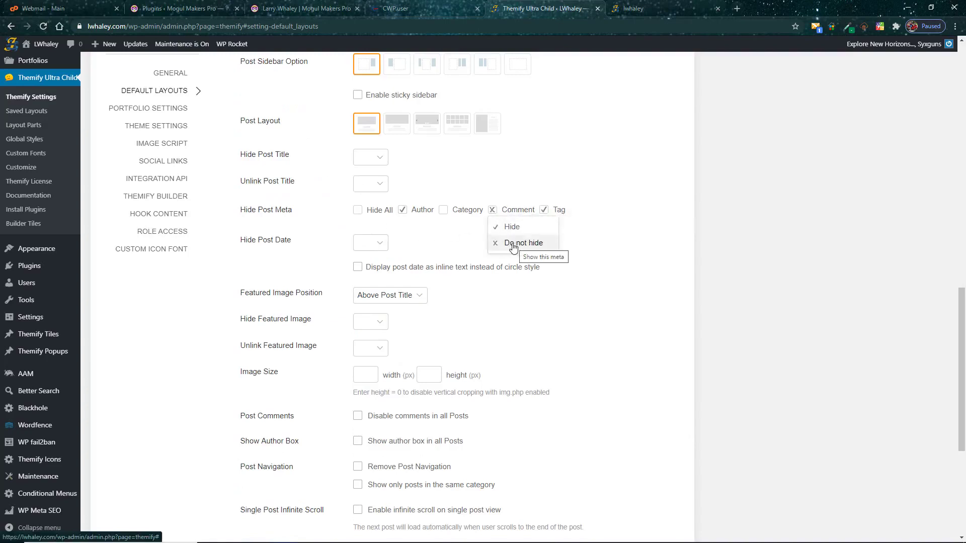
click(520, 245)
mouse_move(444, 220)
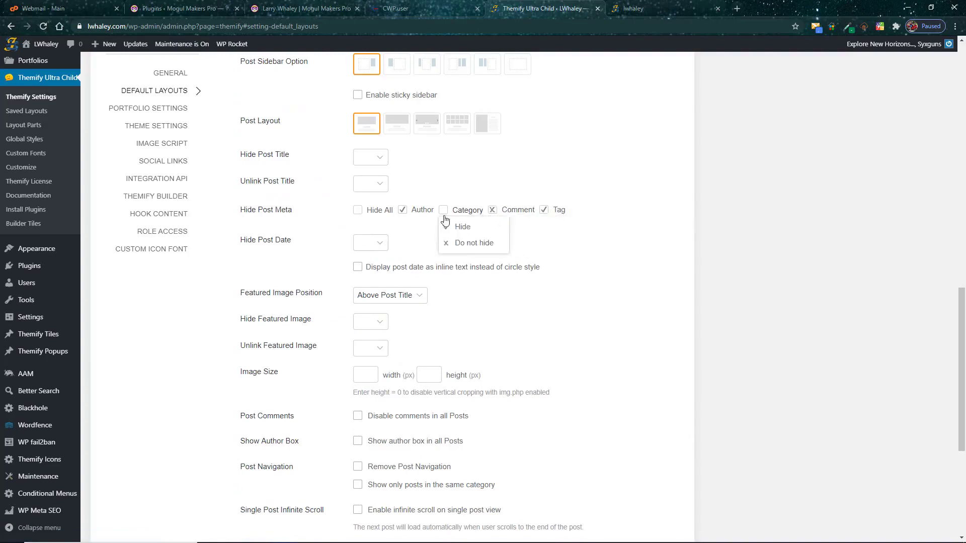
click(371, 242)
click(363, 262)
Keep single-post featured images above the title, visible and linked, and show the author box.
click(419, 280)
click(405, 304)
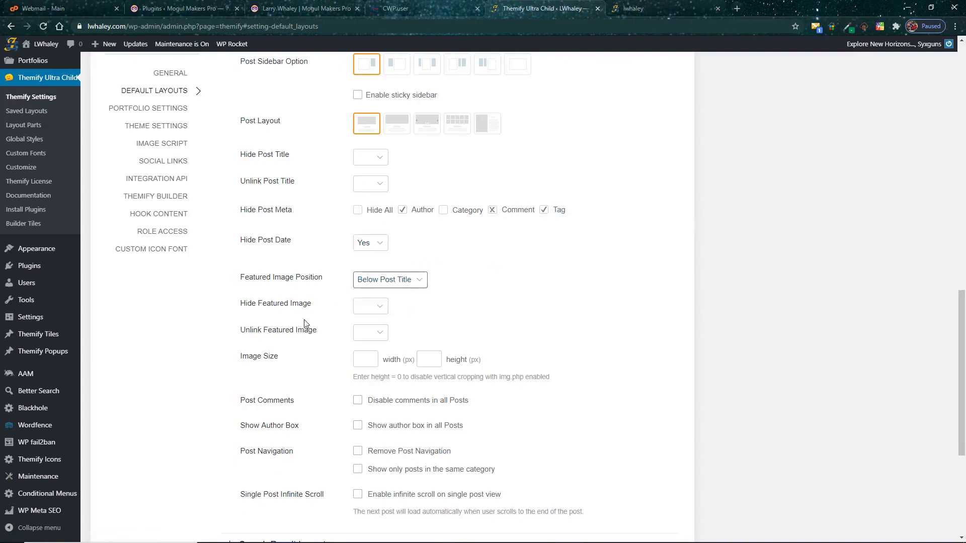
click(425, 285)
click(387, 296)
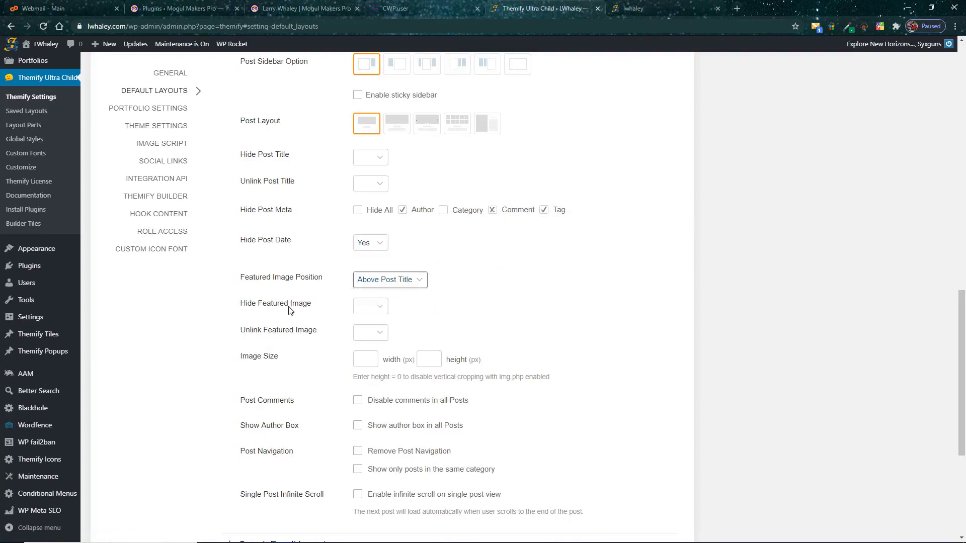
click(384, 311)
click(363, 338)
click(370, 332)
click(362, 365)
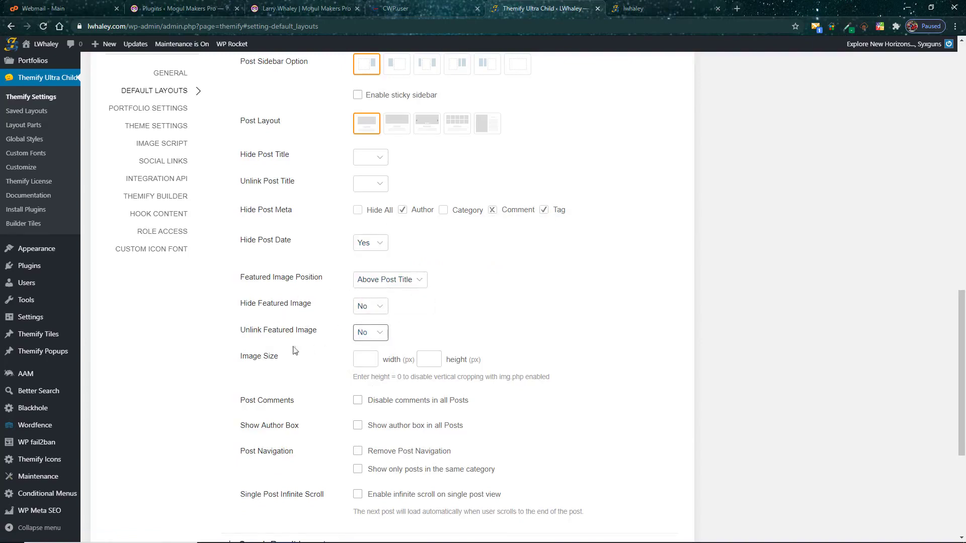
scroll(362, 362, down, 5)
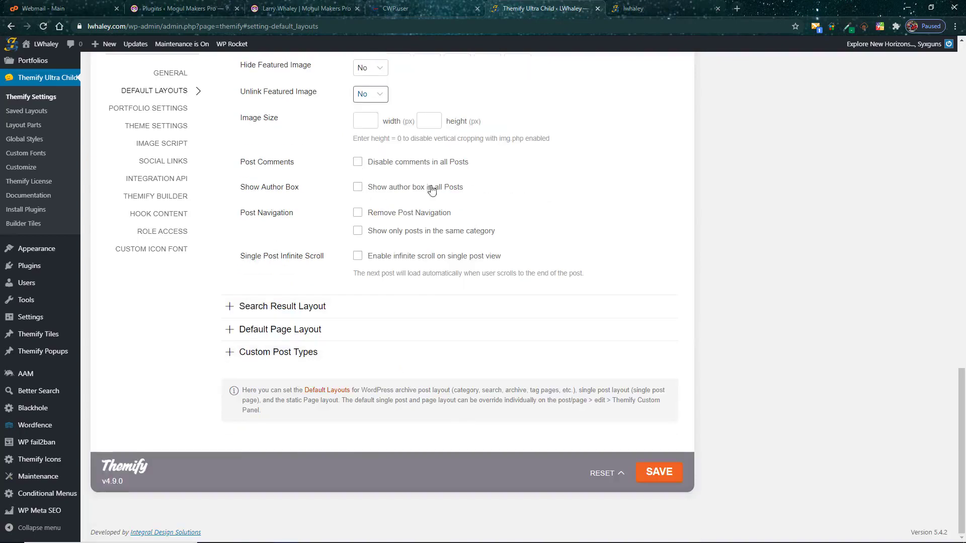
click(358, 188)
Give default pages no sidebar, hidden titles and featured images, and disable page comments.
click(232, 308)
scroll(336, 261, down, 8)
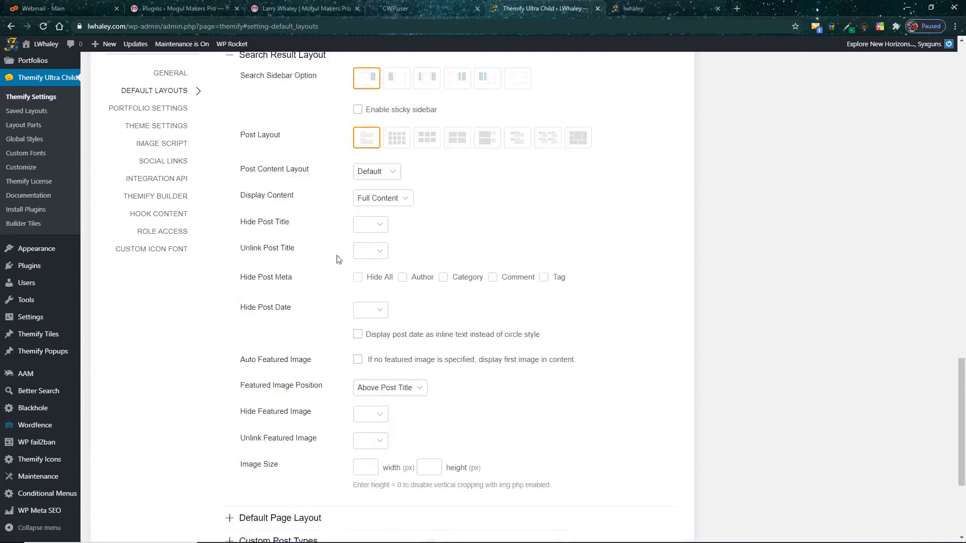
click(230, 328)
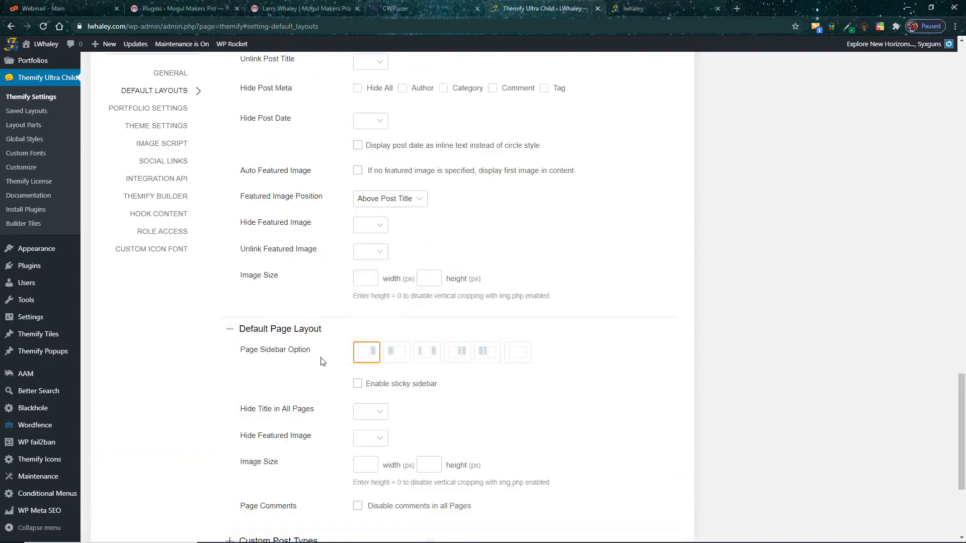
click(517, 358)
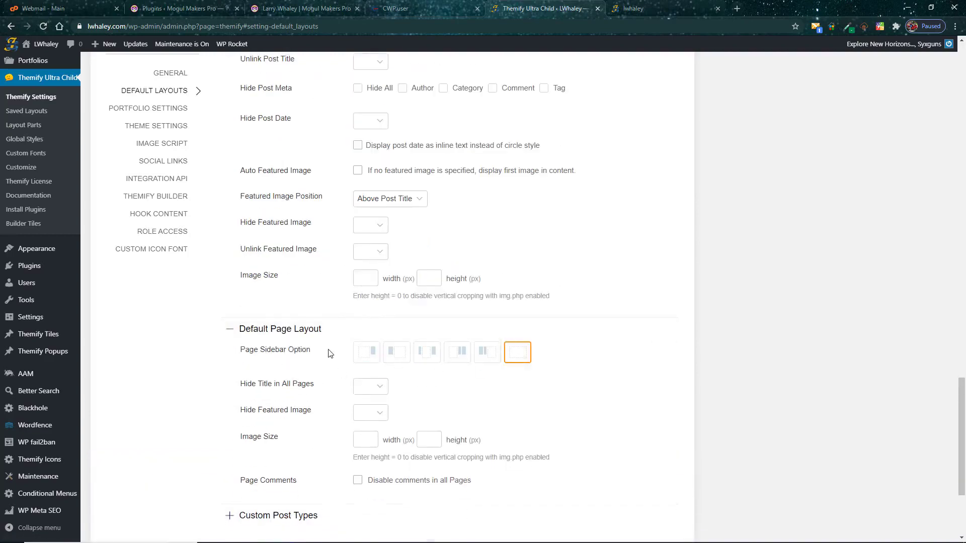
scroll(330, 354, down, 3)
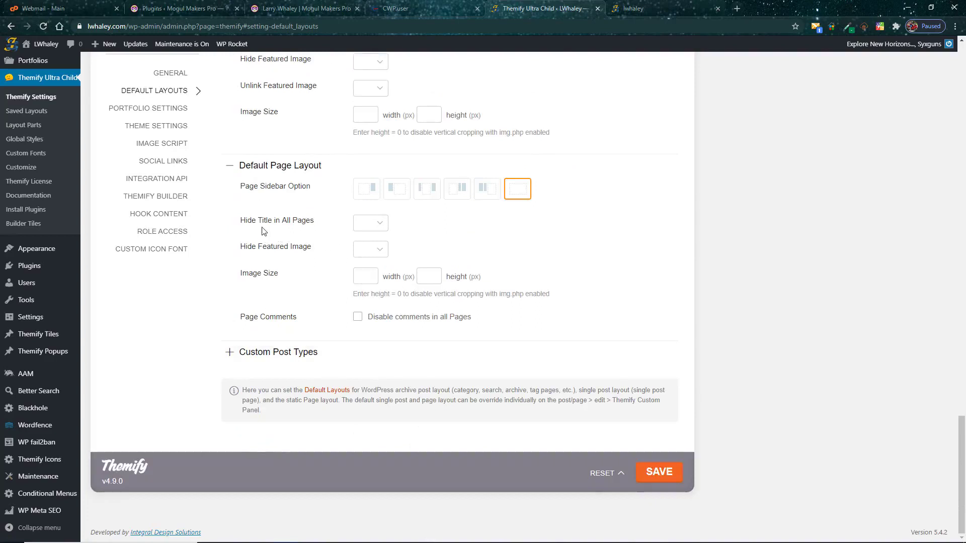
click(381, 229)
click(363, 240)
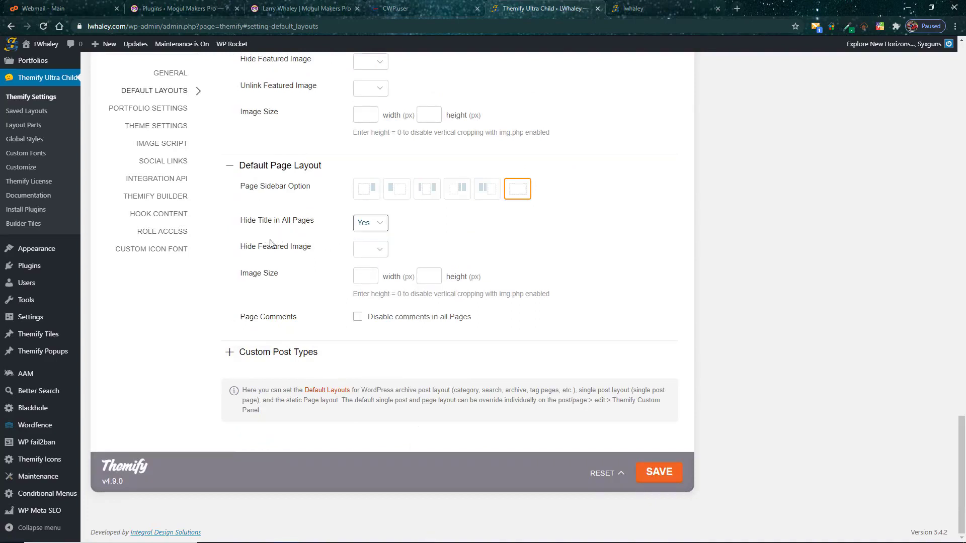
click(352, 252)
click(362, 267)
click(358, 317)
Enable sticky sidebars for Global Style and Popup post types, save, and go to Theme Settings.
click(230, 354)
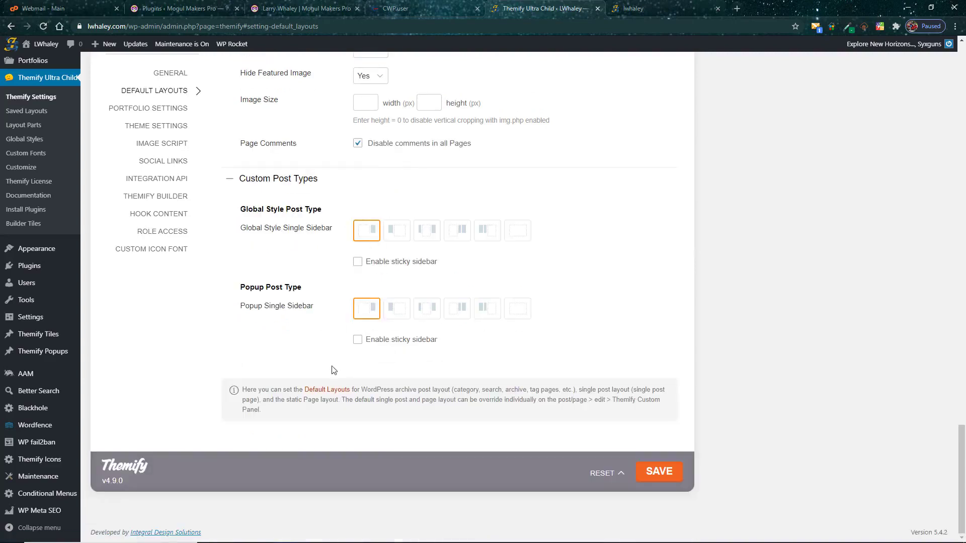
click(357, 264)
click(358, 341)
click(659, 473)
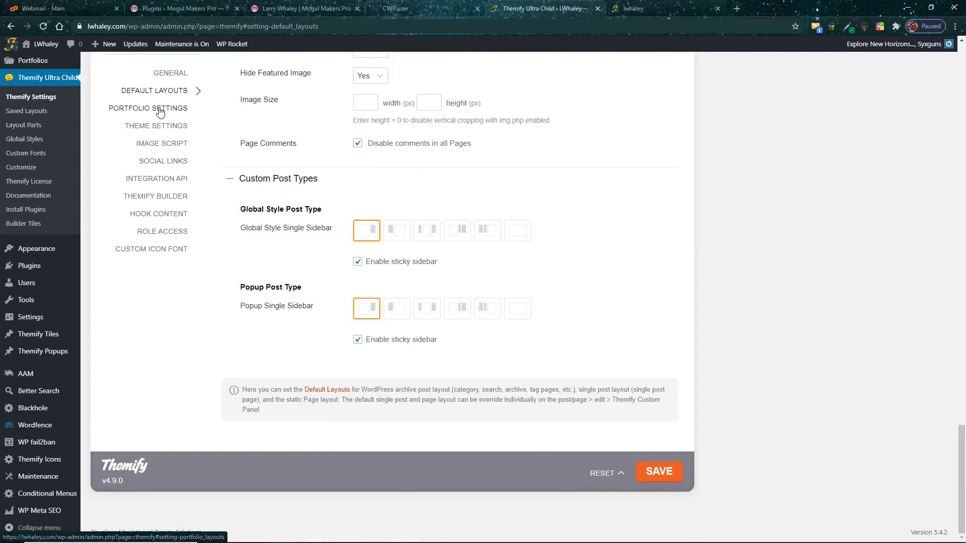
click(158, 128)
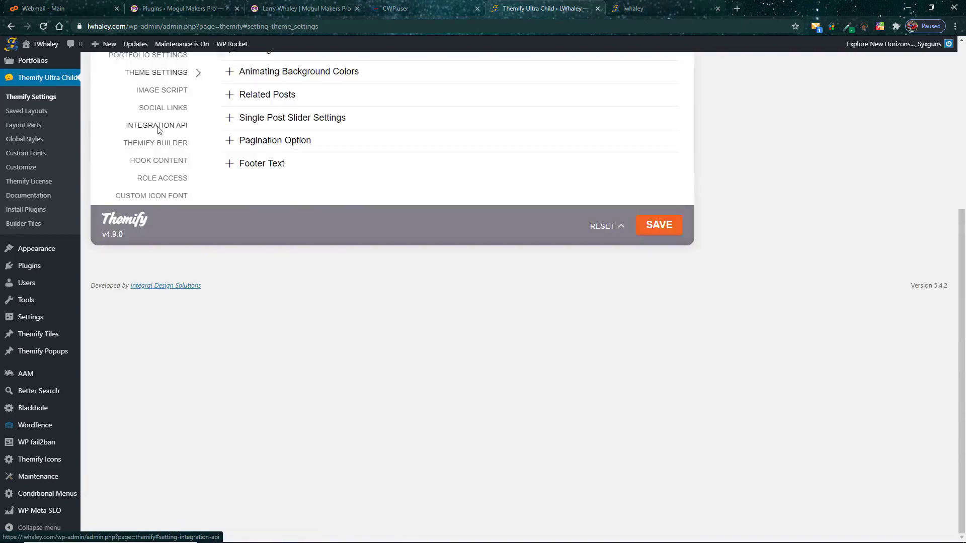
Keep Magnific for WordPress galleries, apply it to image links, and enable Gzip scripts under Performance.
scroll(332, 302, up, 4)
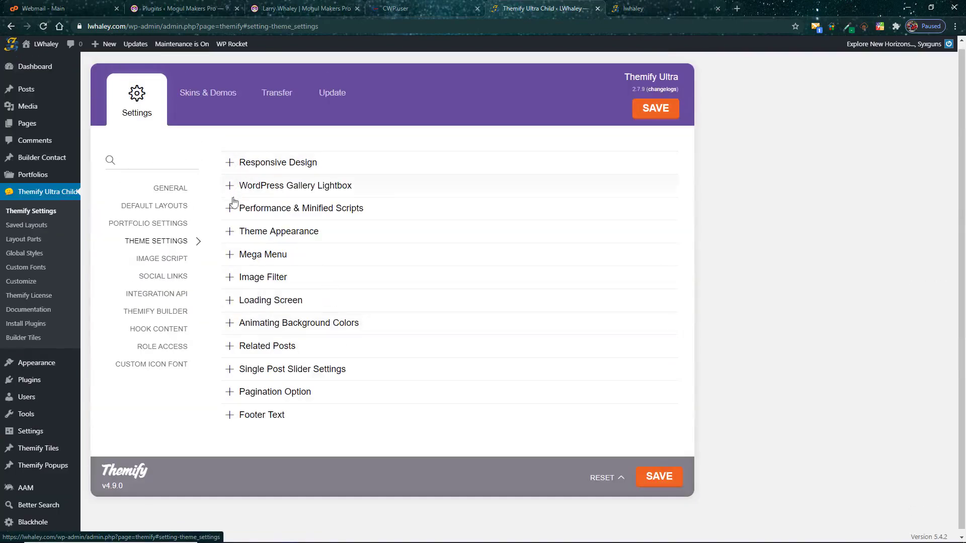
click(230, 163)
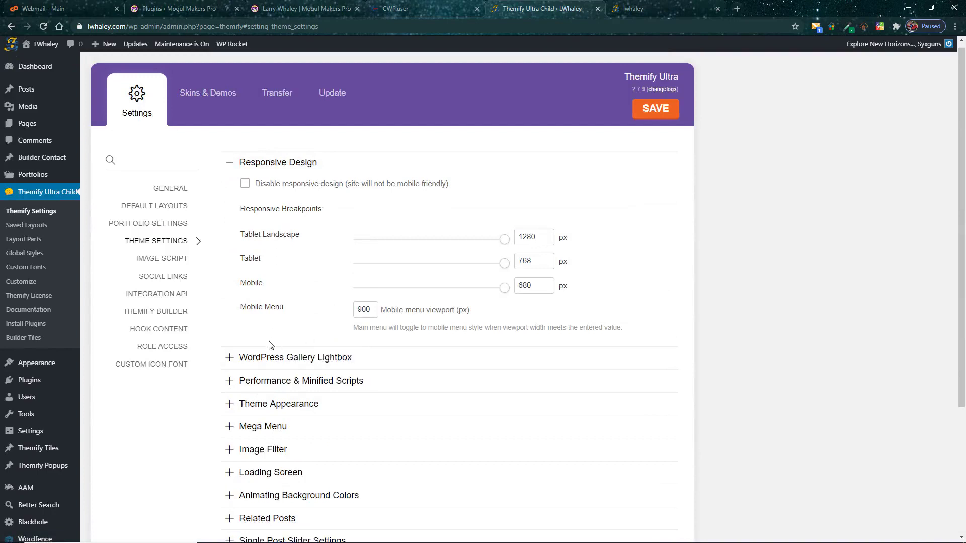
click(229, 358)
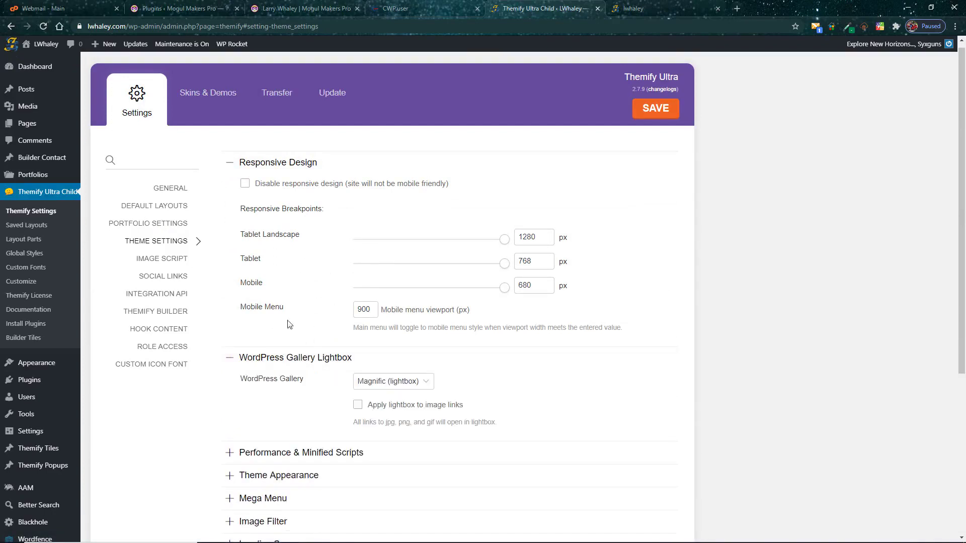
scroll(327, 182, down, 5)
click(422, 135)
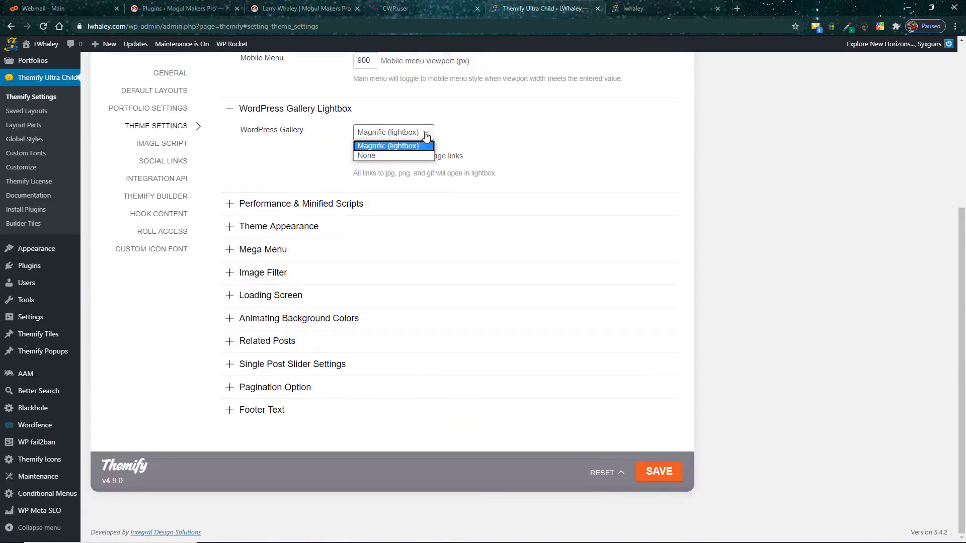
click(390, 148)
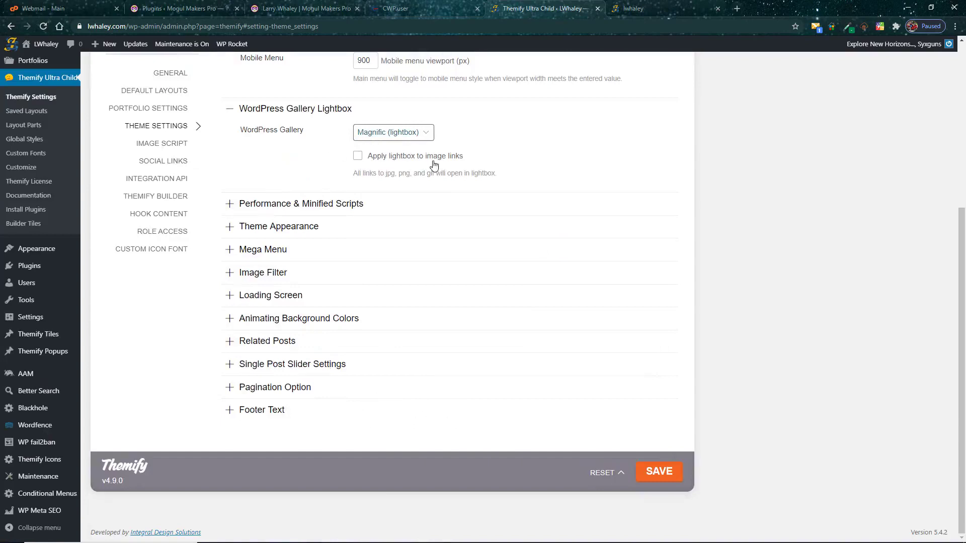
click(357, 157)
click(231, 206)
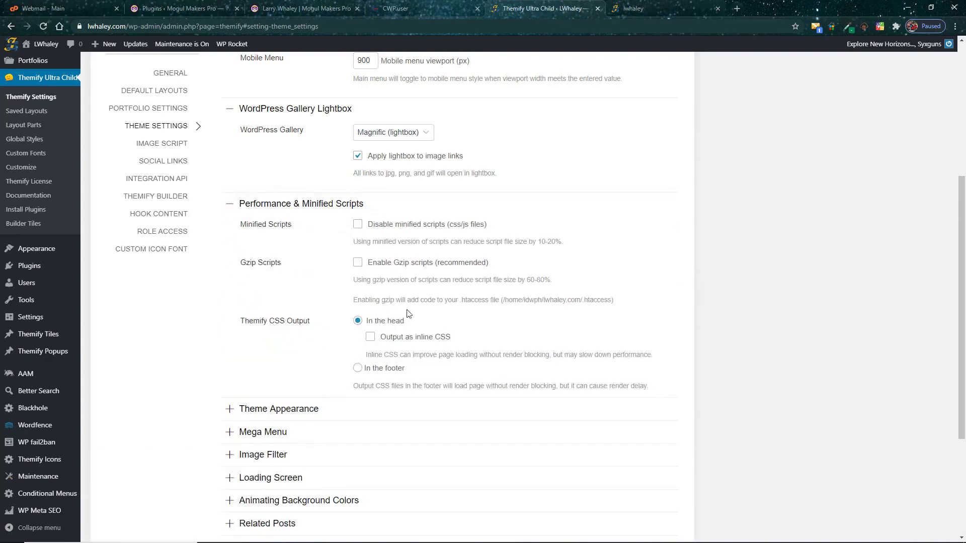
click(359, 264)
Exclude the search form from the header in Theme Appearance settings.
scroll(364, 358, down, 4)
click(231, 227)
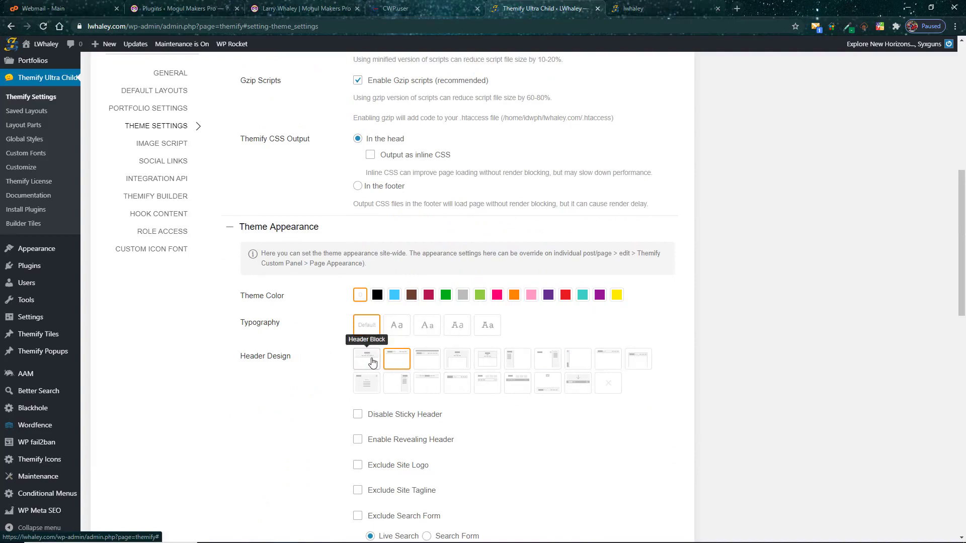
scroll(369, 363, down, 5)
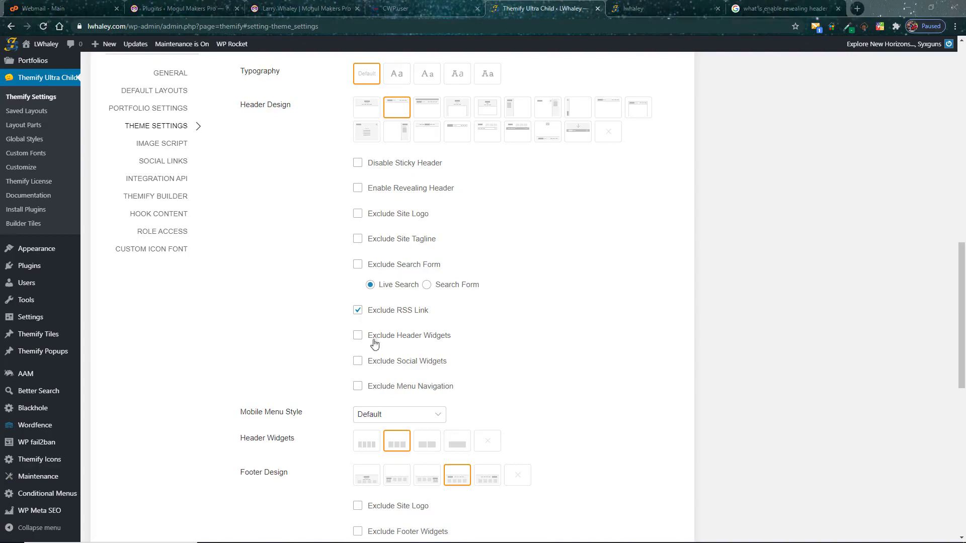
click(358, 265)
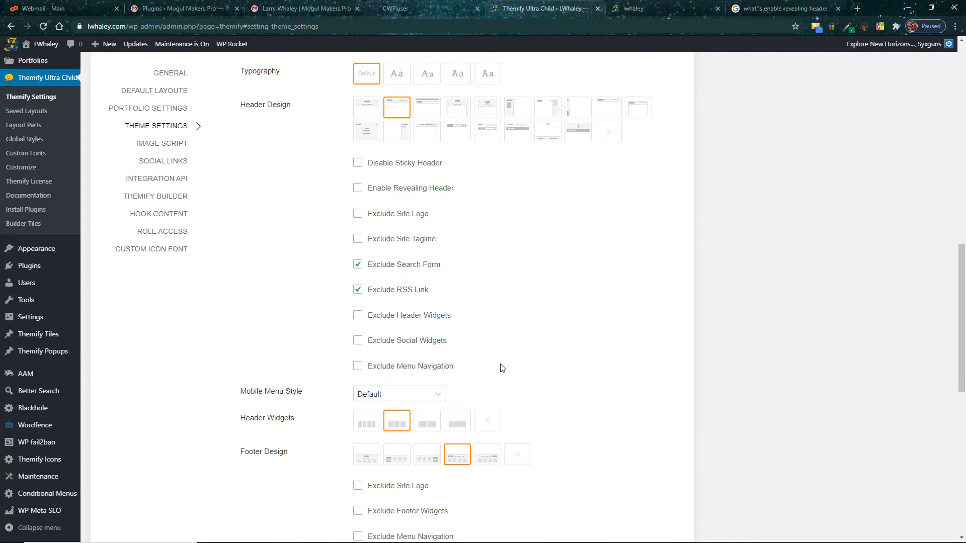
Keep the Default mobile menu style and footer widgets after footer text, then expand Mega Menu.
scroll(501, 368, down, 5)
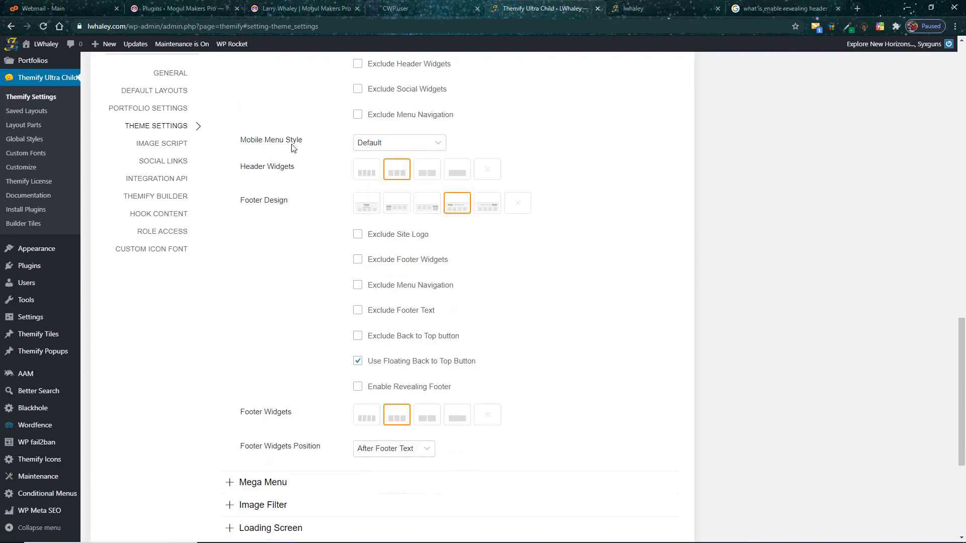
click(439, 145)
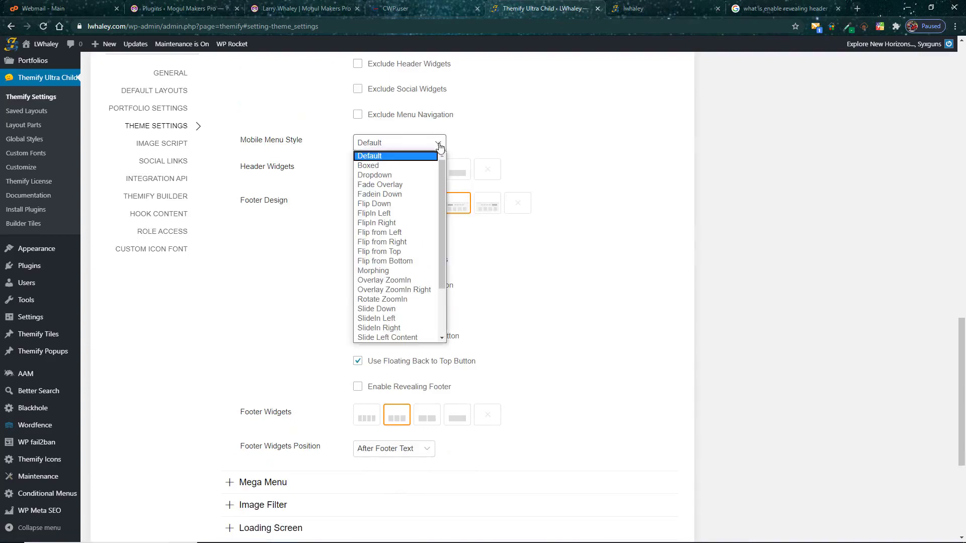
click(390, 160)
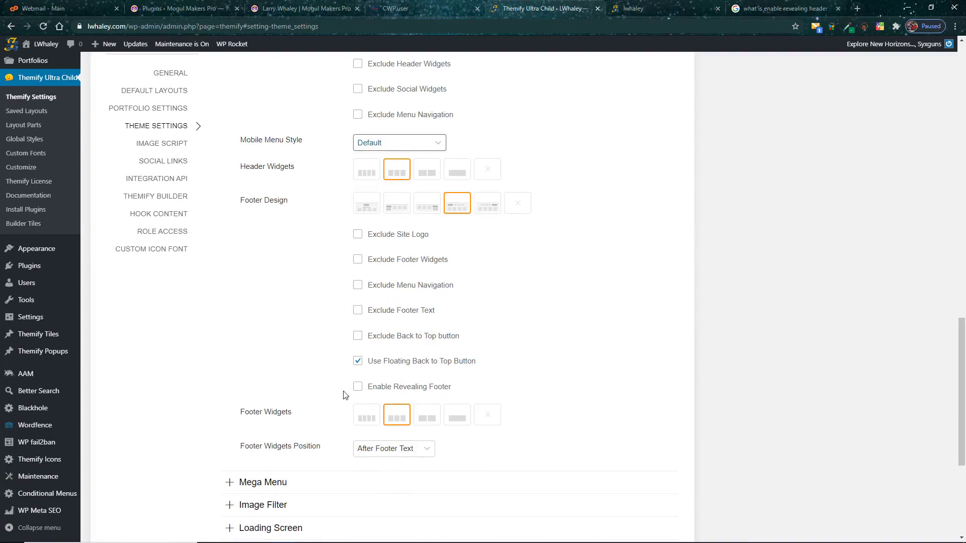
scroll(331, 396, down, 5)
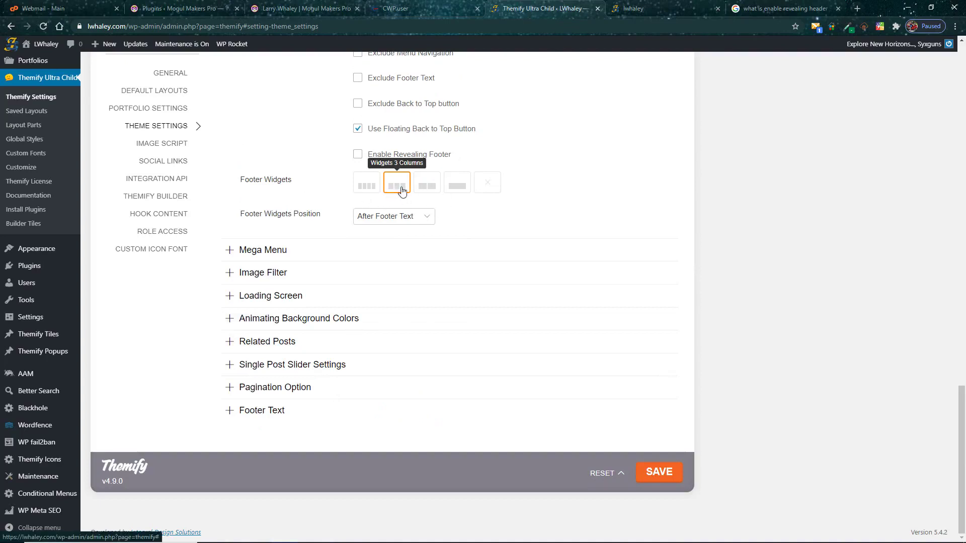
click(426, 217)
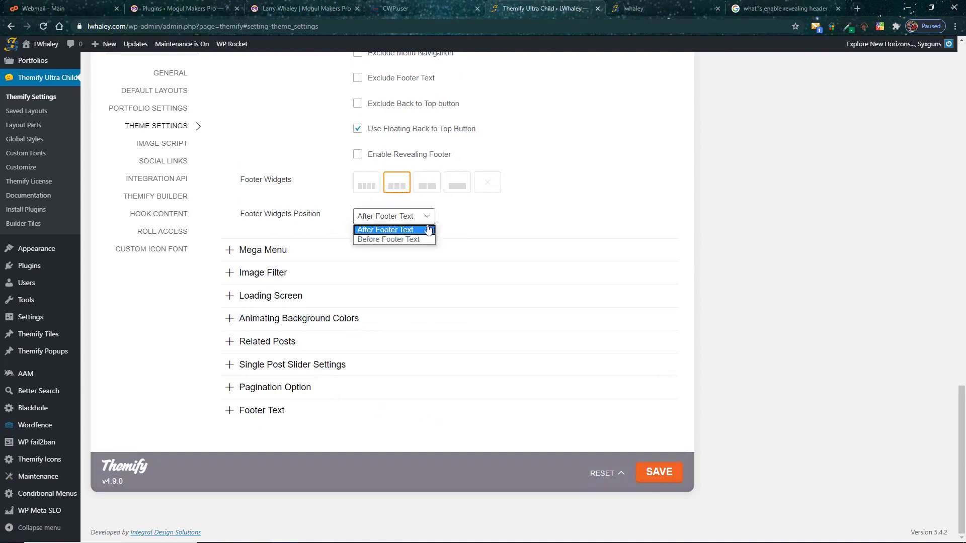
click(420, 230)
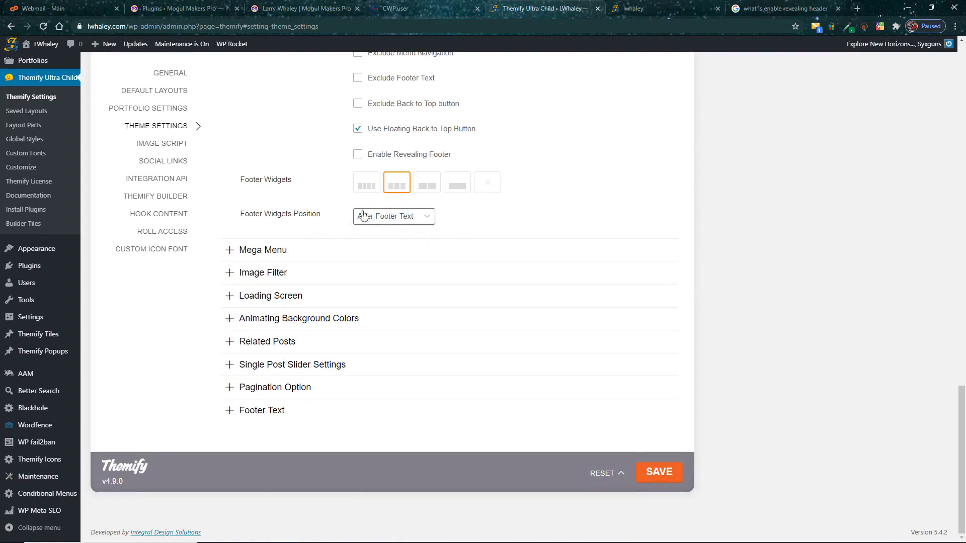
click(231, 251)
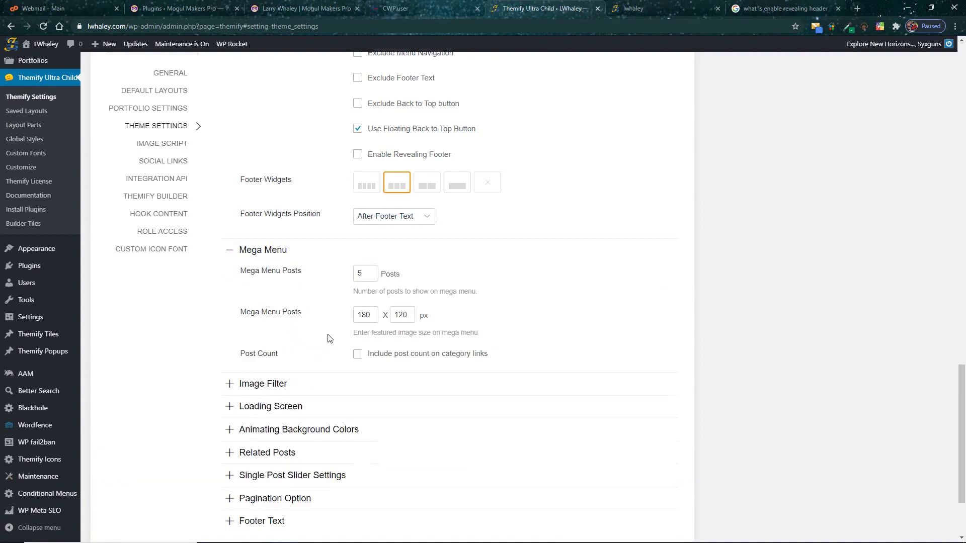
Expand the Image Filter, Loading Screen, Animating Background Colors and Related Posts sections.
scroll(329, 338, down, 2)
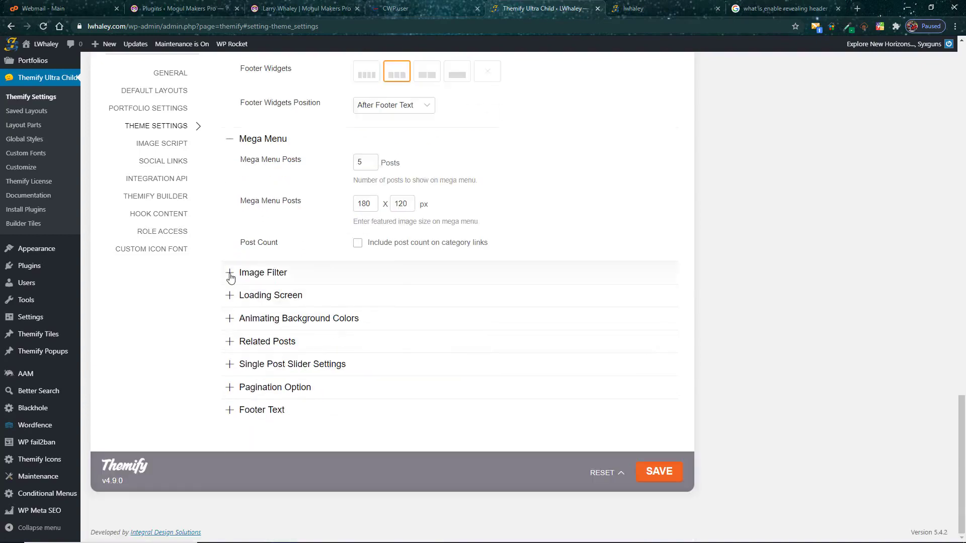
click(229, 273)
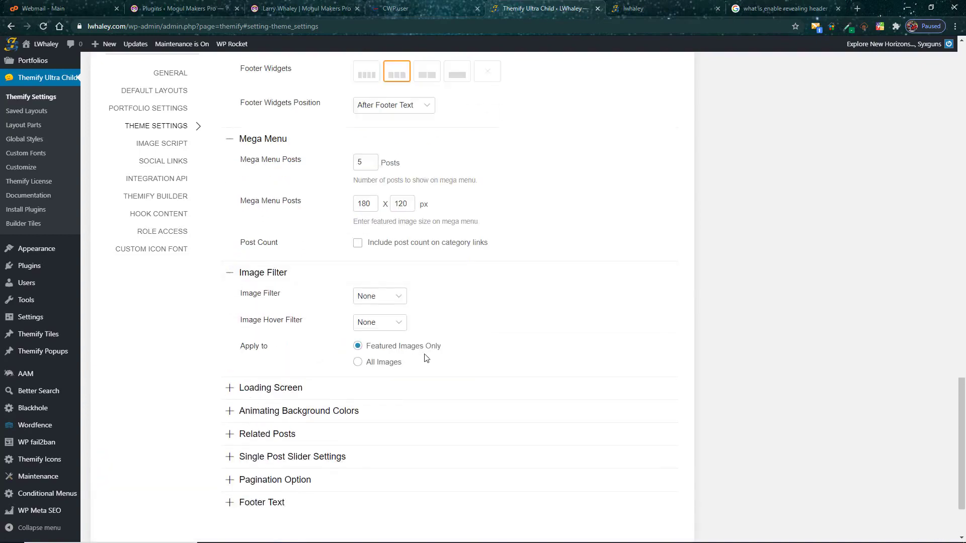
scroll(426, 358, down, 2)
click(232, 297)
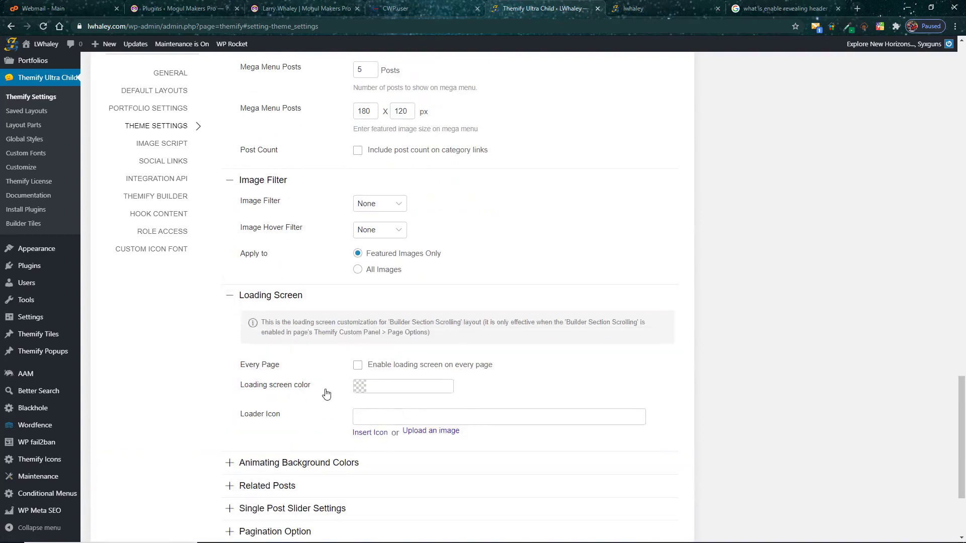
scroll(337, 387, down, 3)
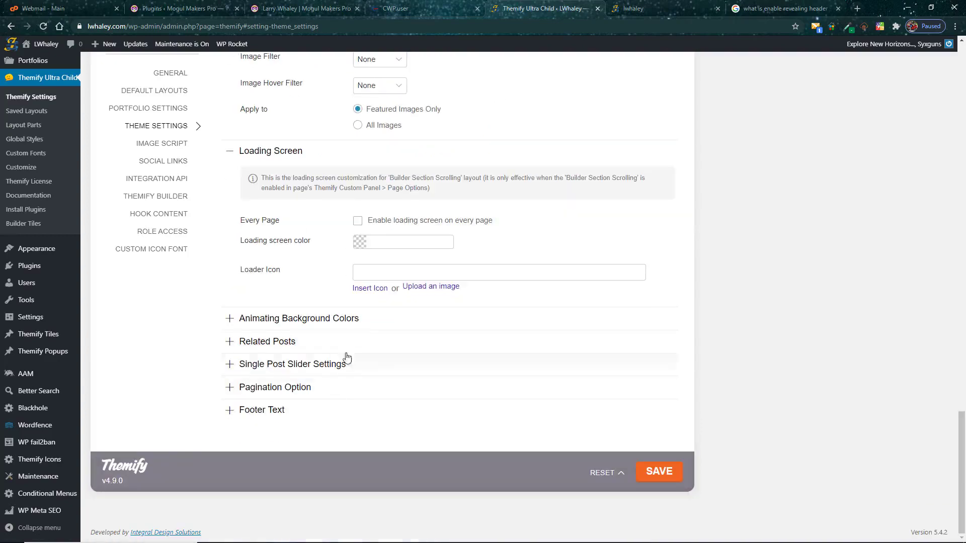
click(231, 320)
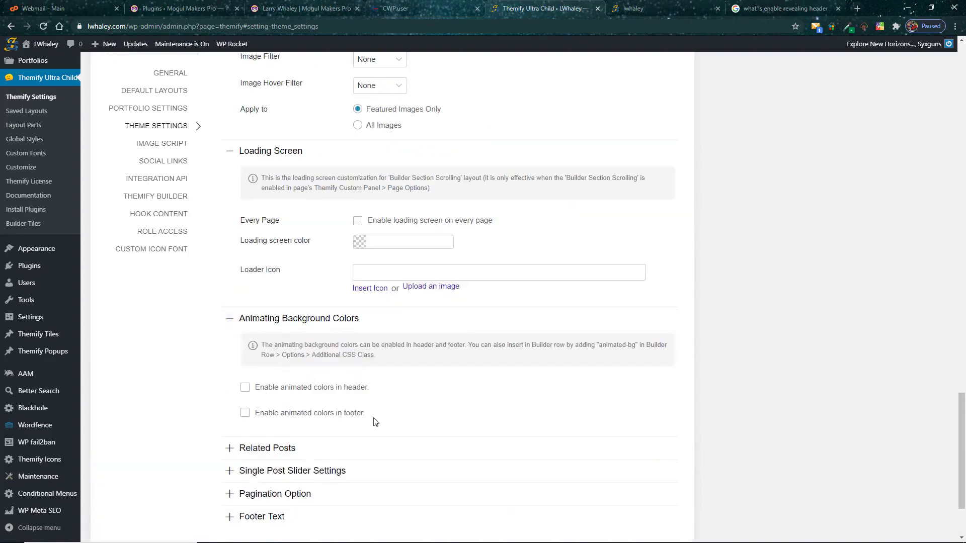
scroll(448, 407, down, 2)
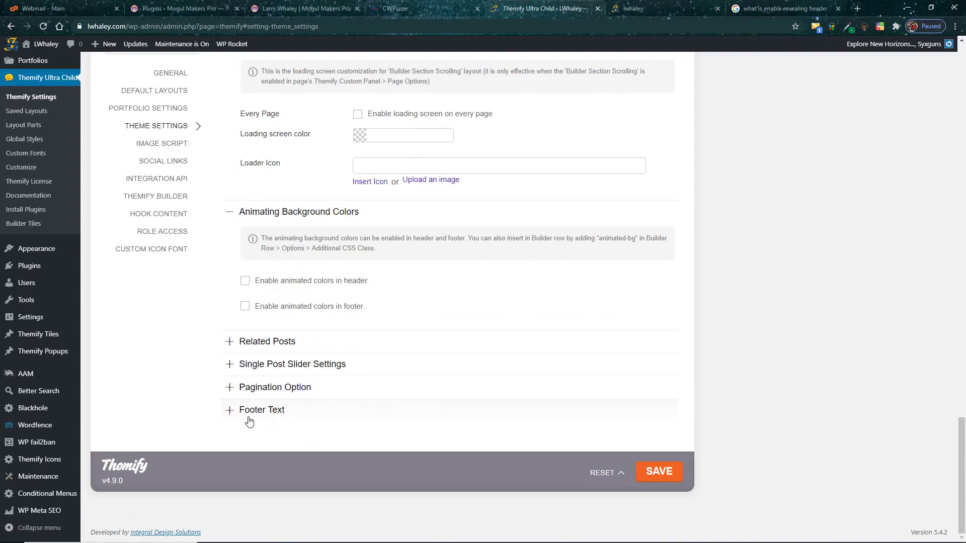
click(230, 347)
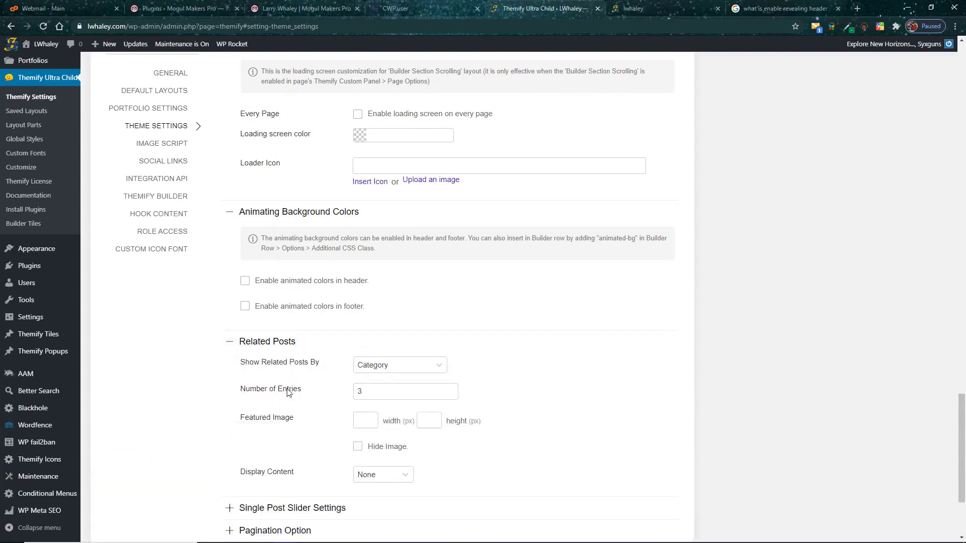
Expand the Footer Text, Pagination Option and Single Post Slider Settings sections.
scroll(237, 378, down, 3)
click(231, 411)
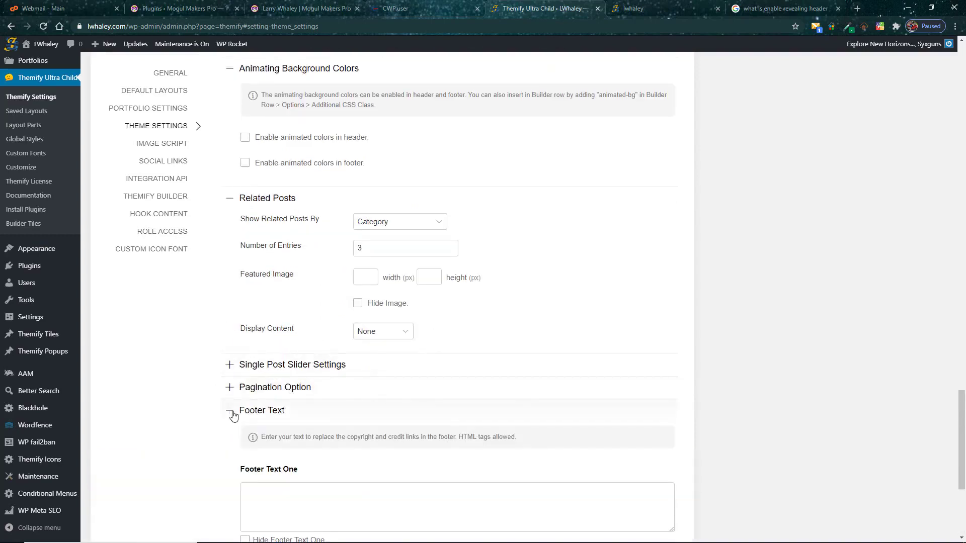
click(231, 388)
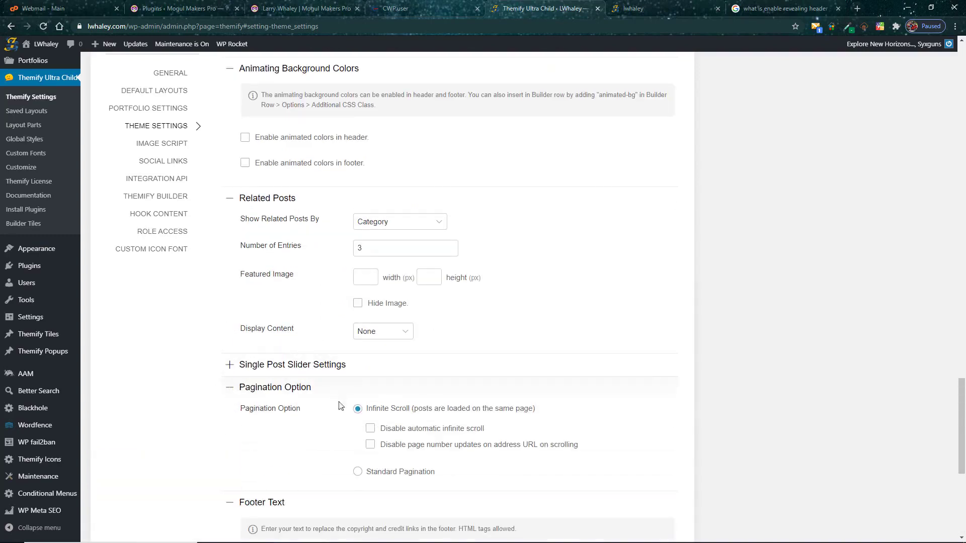
scroll(344, 410, down, 5)
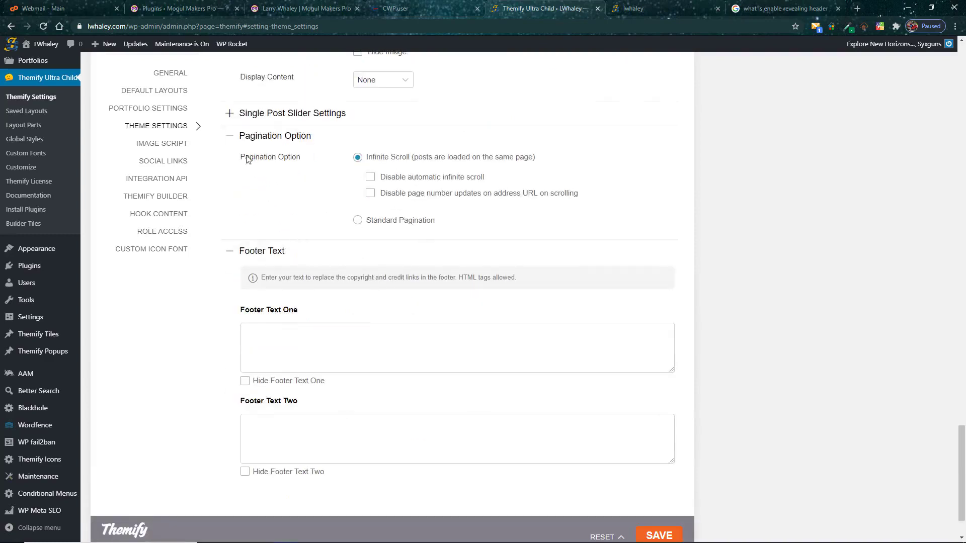
click(229, 114)
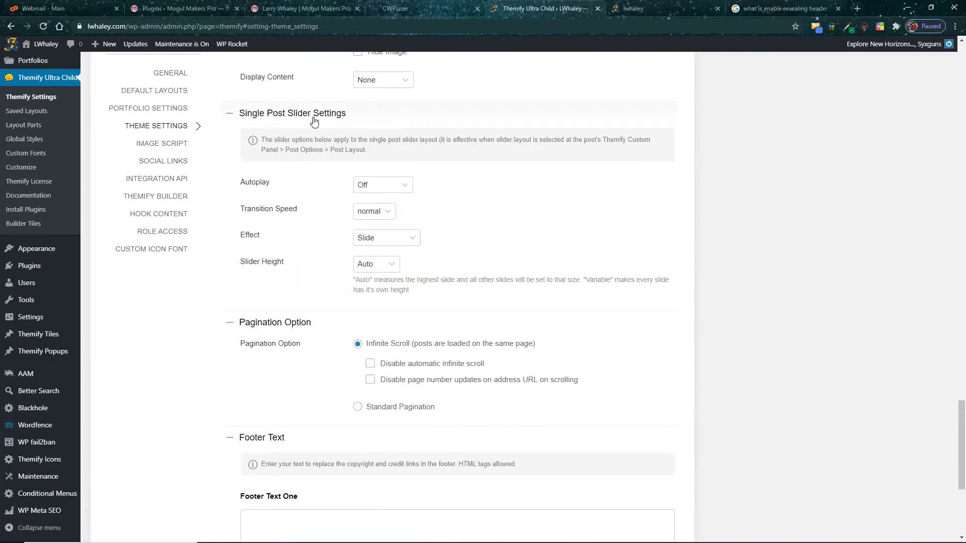
drag(265, 150, 371, 153)
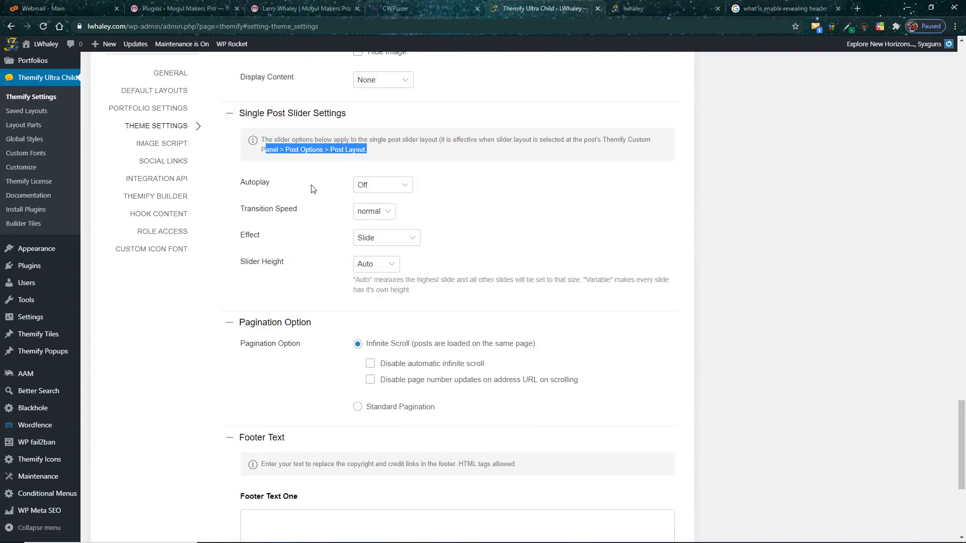
scroll(393, 320, down, 5)
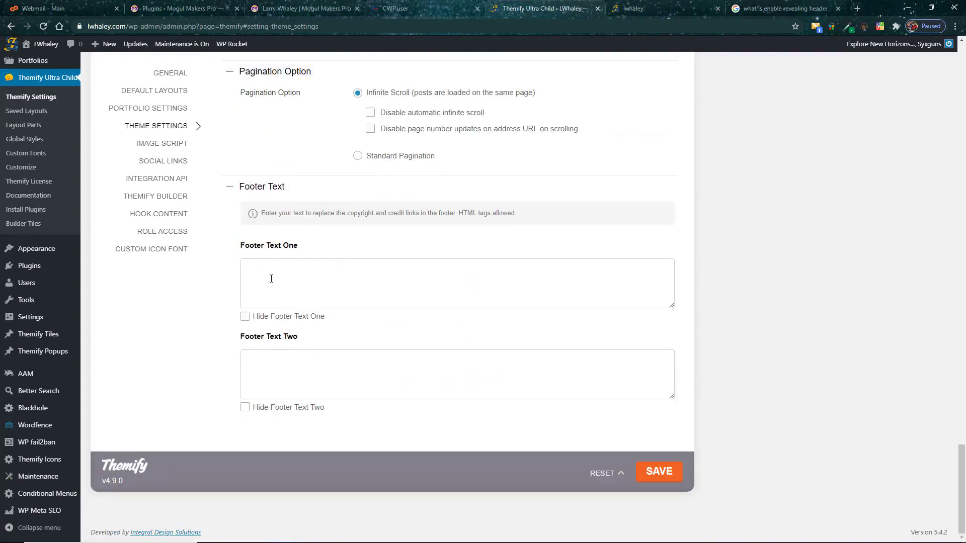
Check the current copyright line in the live site's footer.
click(665, 7)
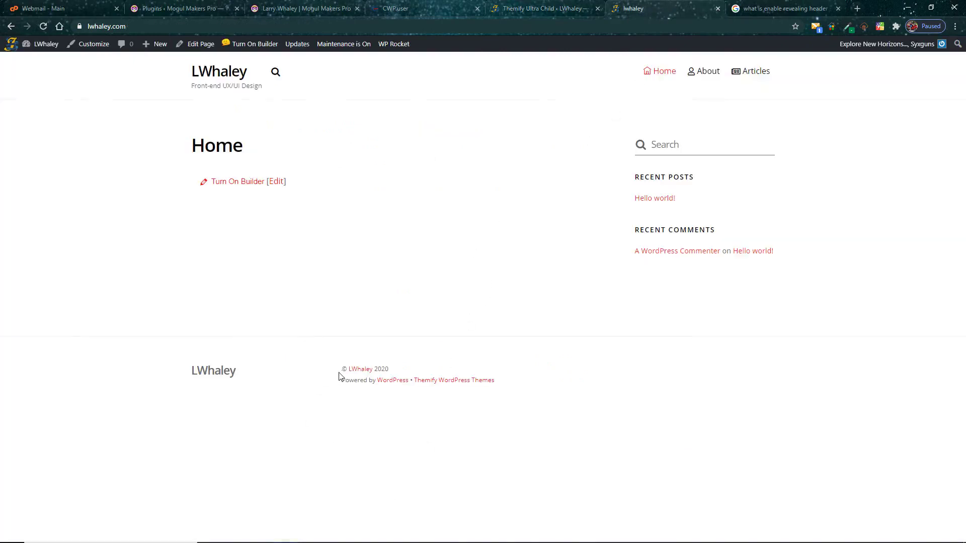
drag(340, 373, 444, 374)
click(542, 9)
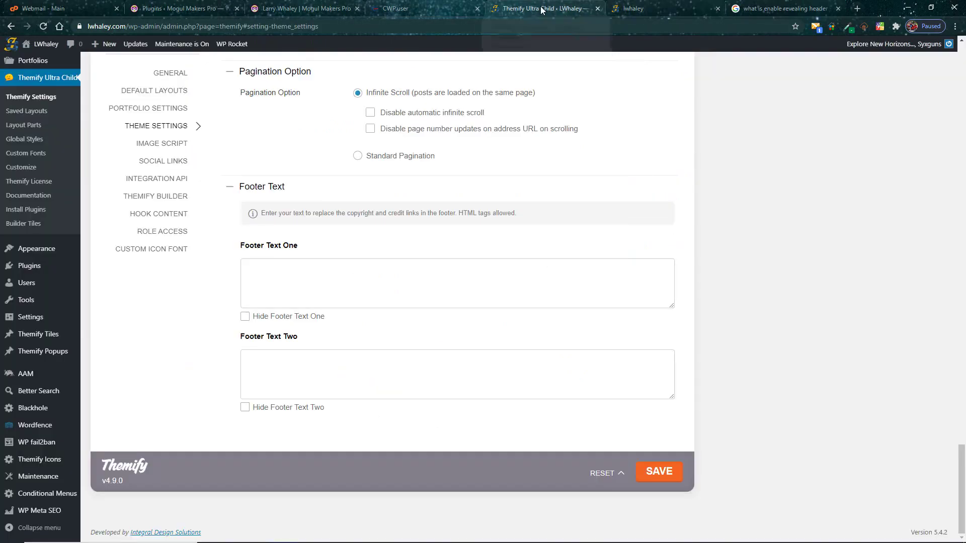
Enter ©2020-2030, an Integral Design Solutions credit link and an 'Owned By:' line in Footer Text One, then save.
click(259, 274)
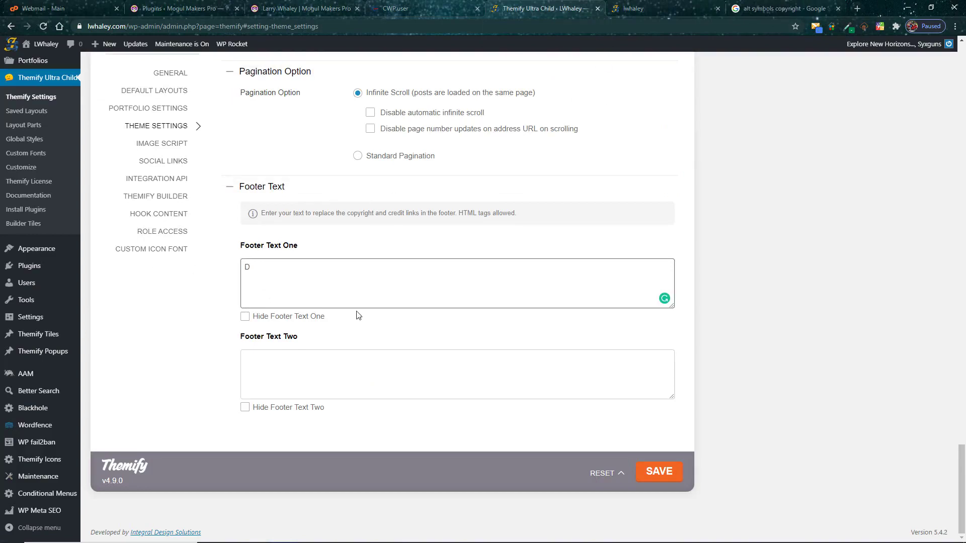
text(haley)
key(ctrl+Tab)
key(ctrl+shift+Tab)
text(©2020-2030)
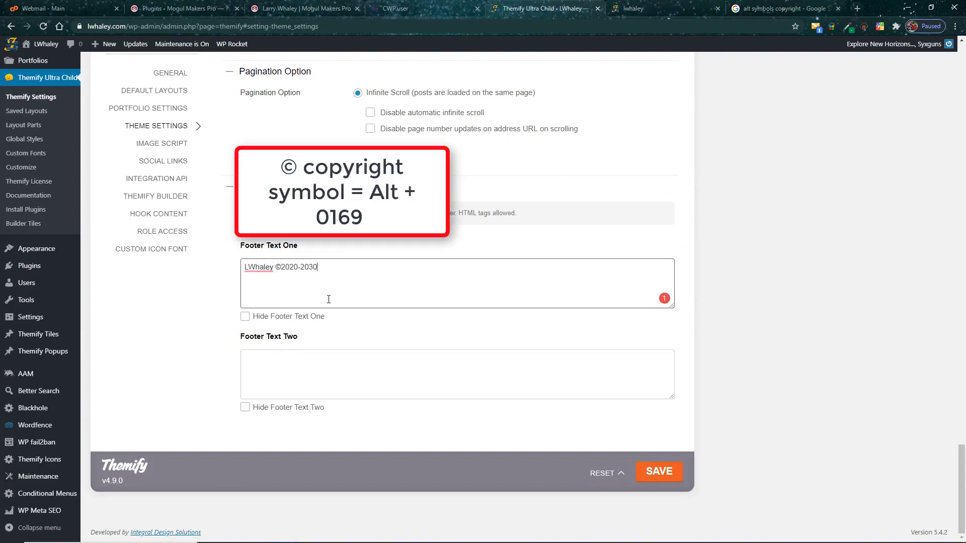
text( | Developed by Larry Whal)
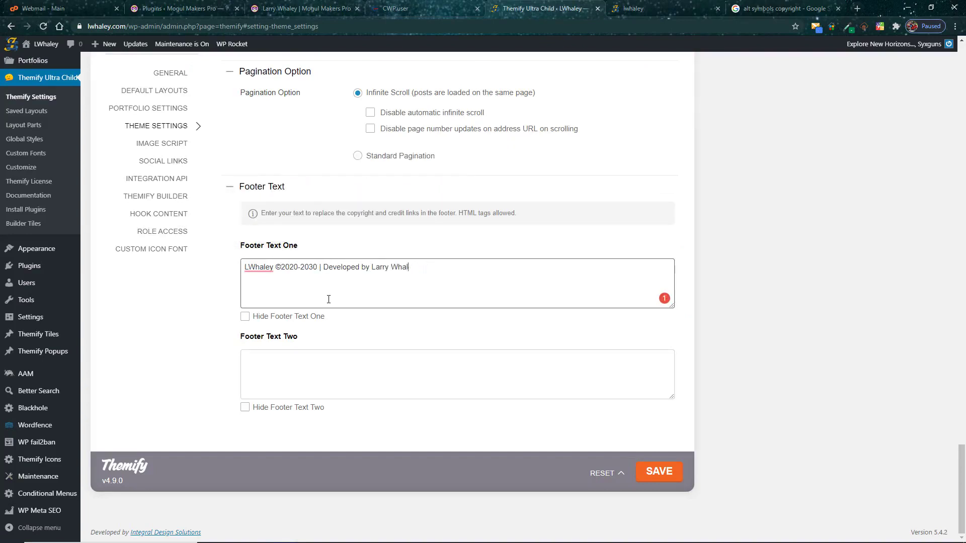
key(BackSpace)
key(BackSpace)
key(BackSpace)
key(BackSpace)
key(BackSpace)
key(BackSpace)
key(BackSpace)
text(ntegraldesign.solutions)
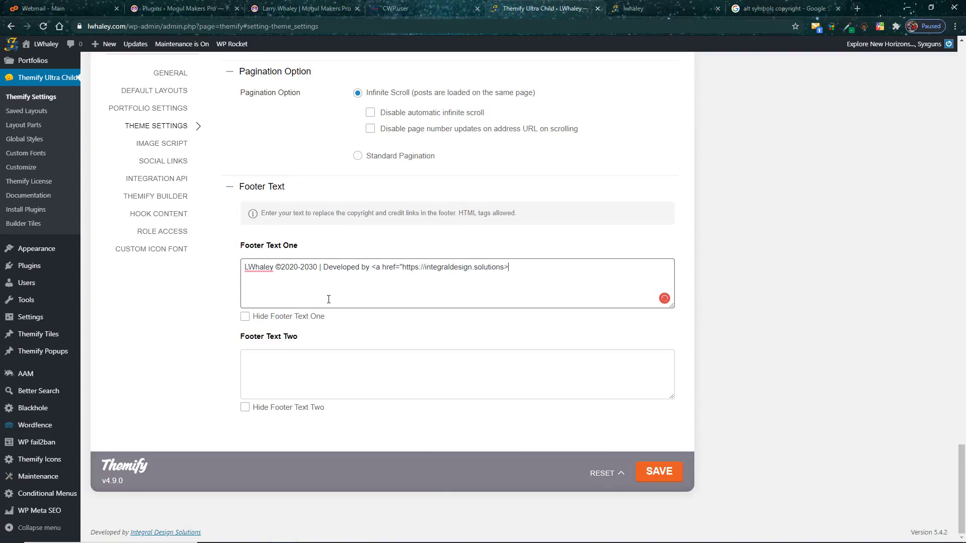
text(" tagret="_blank">Integral Design Solutions)
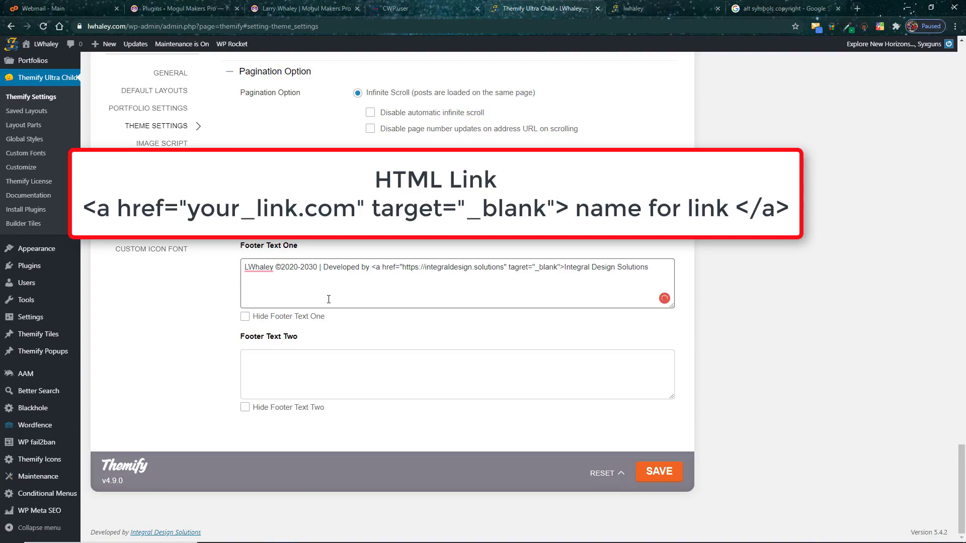
text( Owner Larry Whaley)
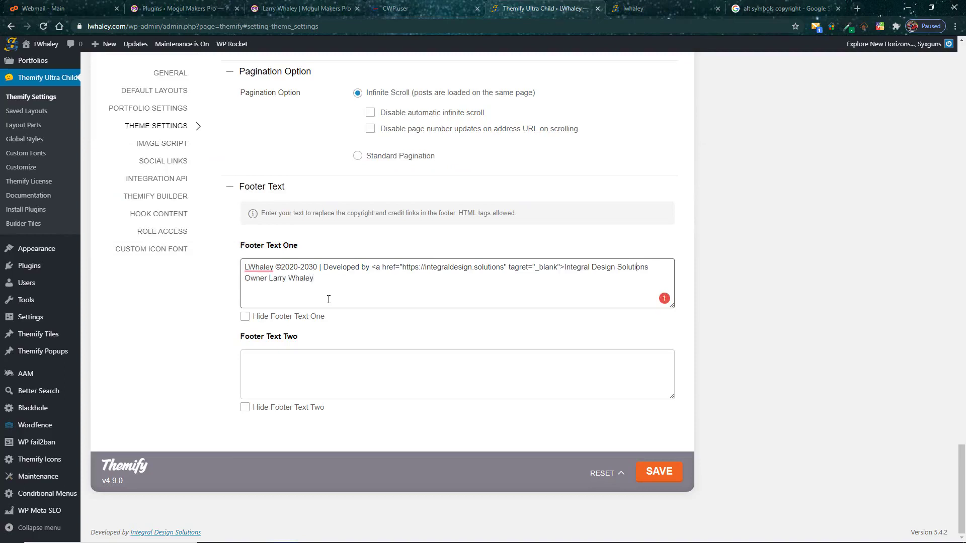
text(/a>)
key(BackSpace)
text(d By:)
click(667, 474)
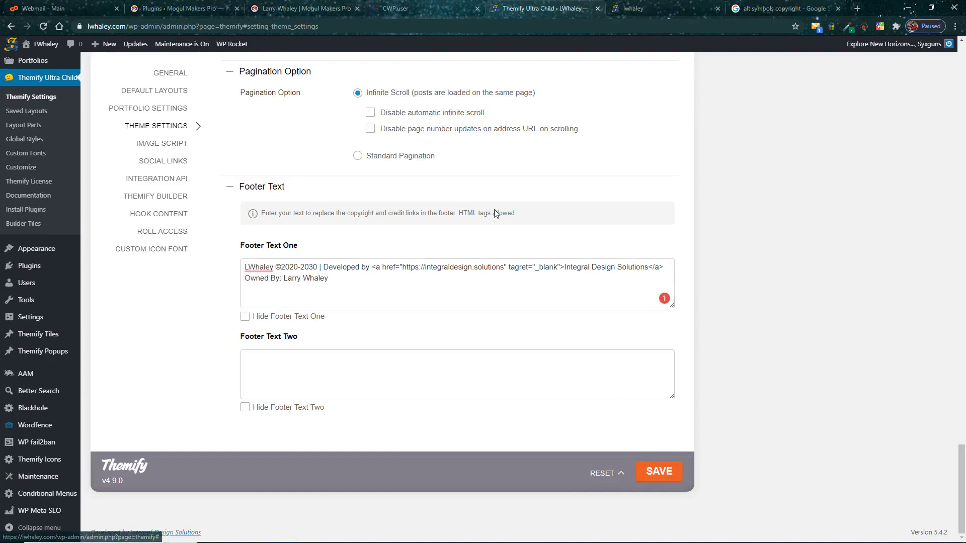
Reload the live site to check how the new footer text appears.
click(661, 2)
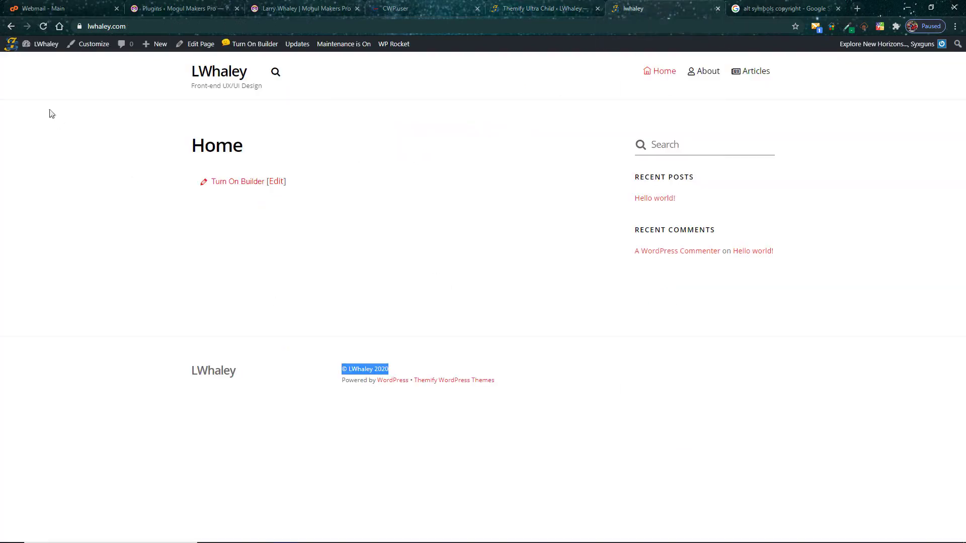
click(43, 27)
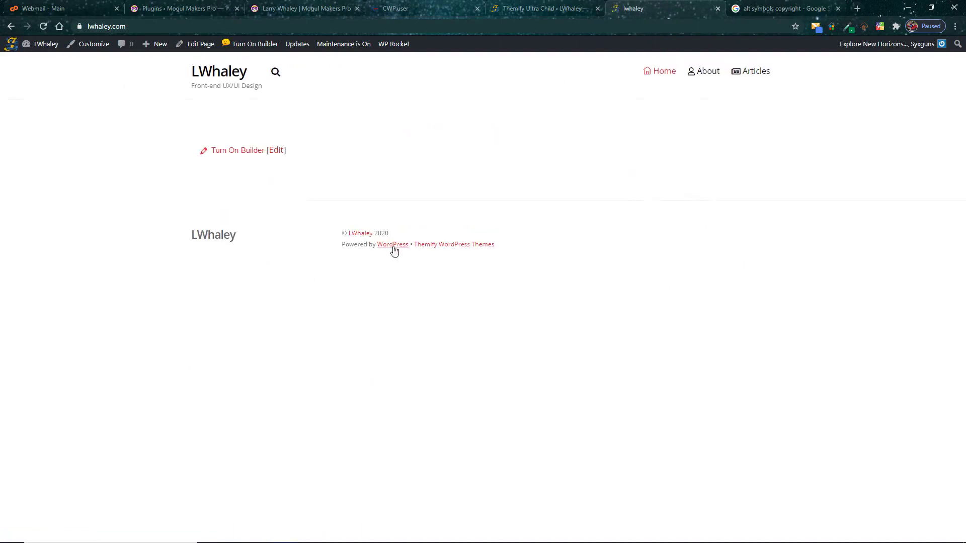
click(43, 28)
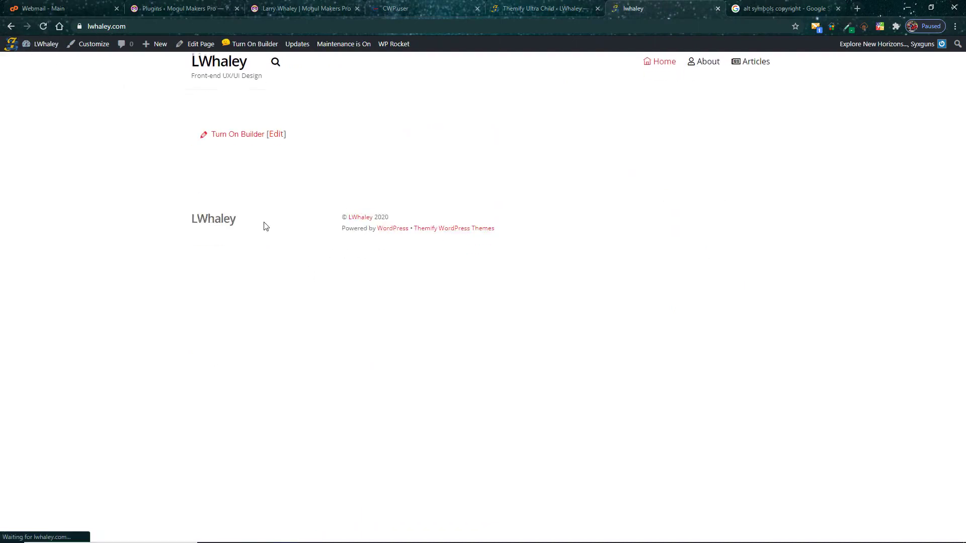
click(549, 10)
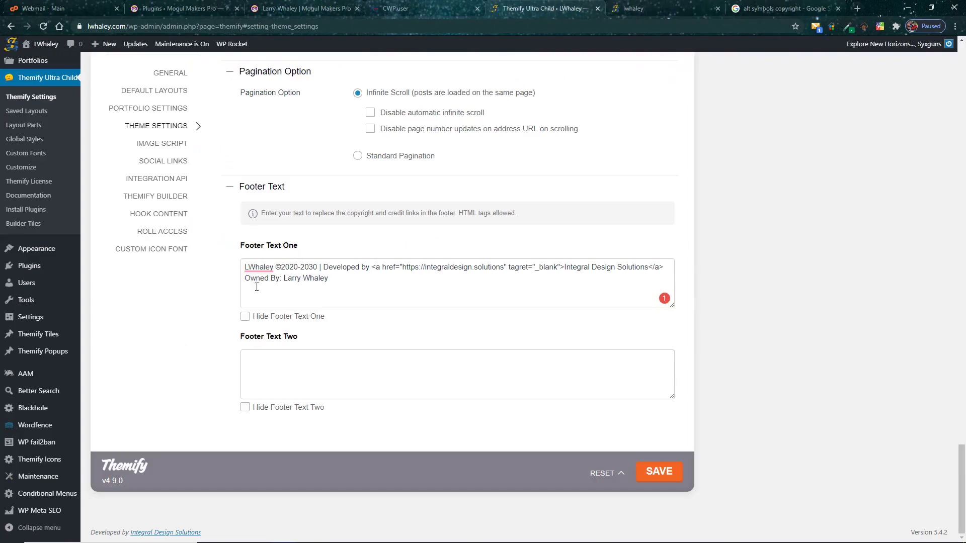
Add a space after the © in Footer Text One, save, and reload the site to verify.
click(281, 268)
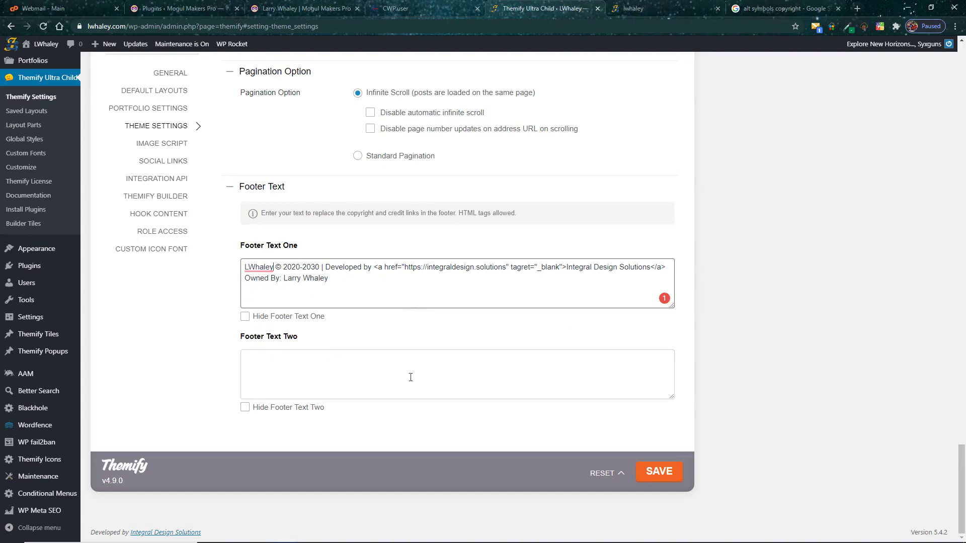
click(656, 471)
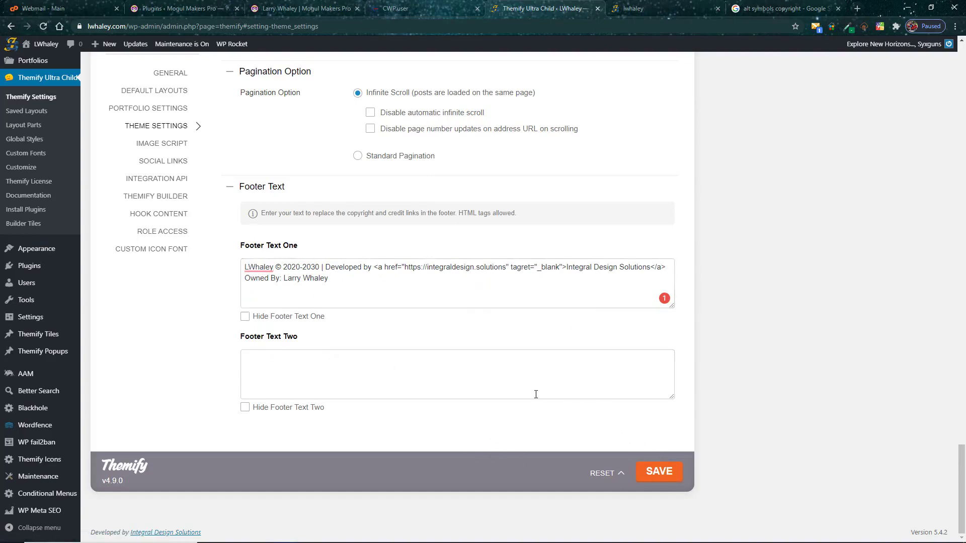
click(648, 9)
click(43, 26)
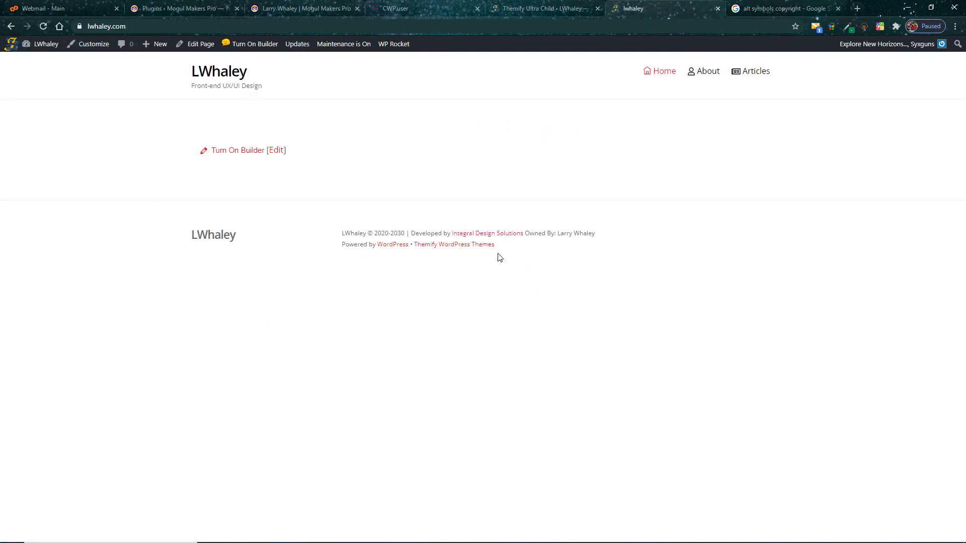
Type a trial line into Footer Text Two, save, and preview it on the live site.
click(536, 9)
click(245, 409)
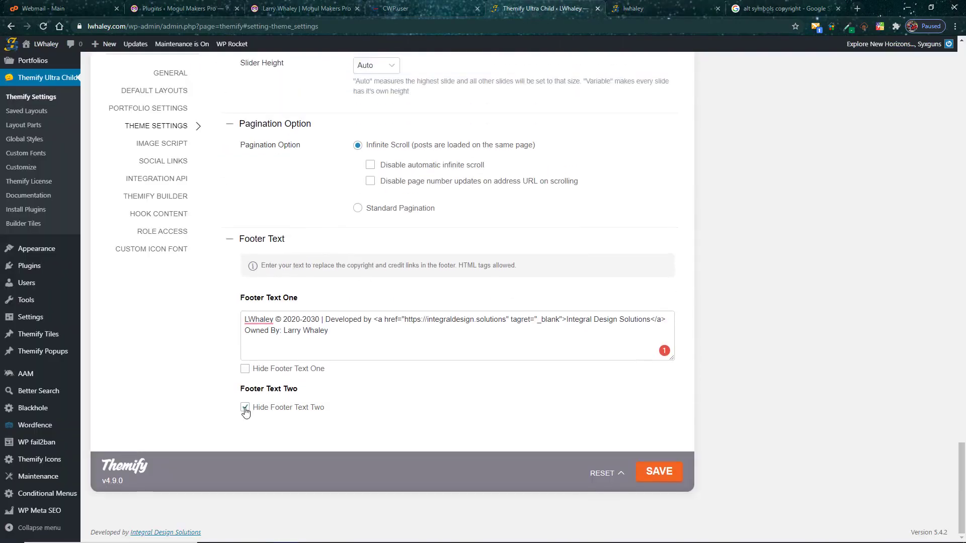
click(245, 408)
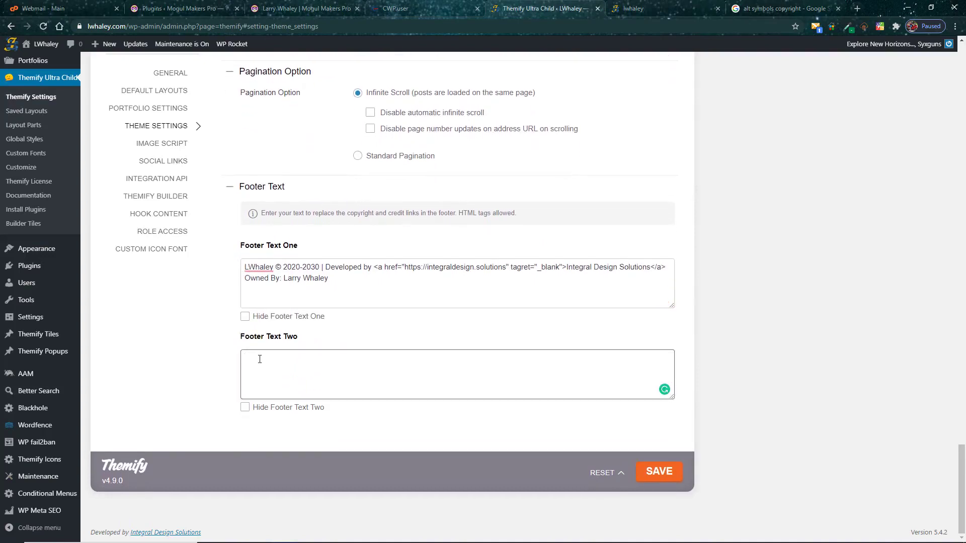
text(t for the fun of it!!)
click(673, 477)
key(ctrl+Tab)
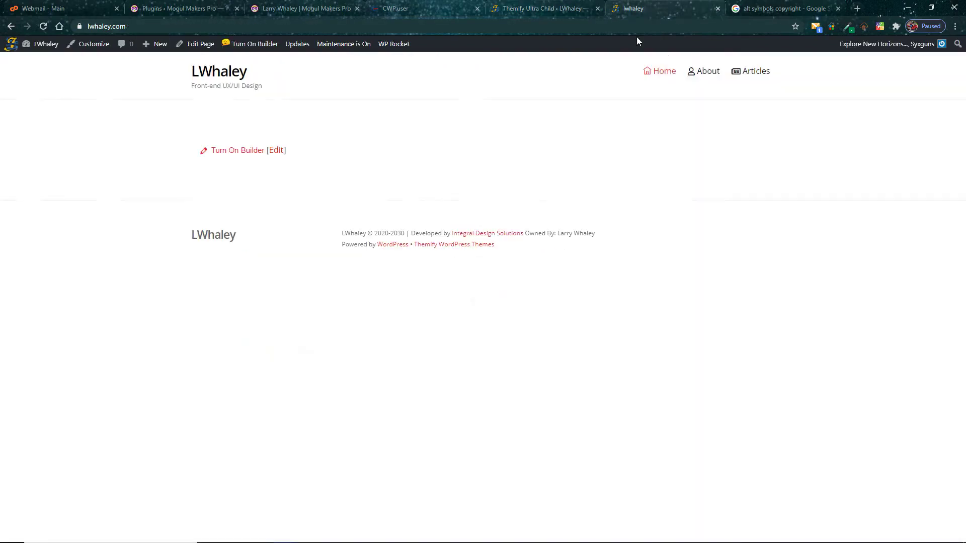
click(41, 26)
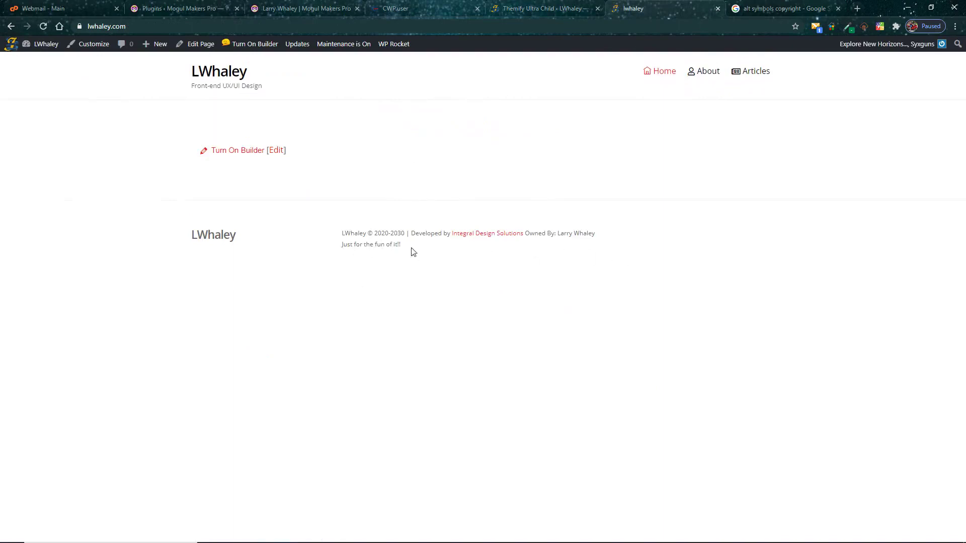
Delete the Footer Text Two text, tick Hide Footer Text Two, and save.
click(544, 9)
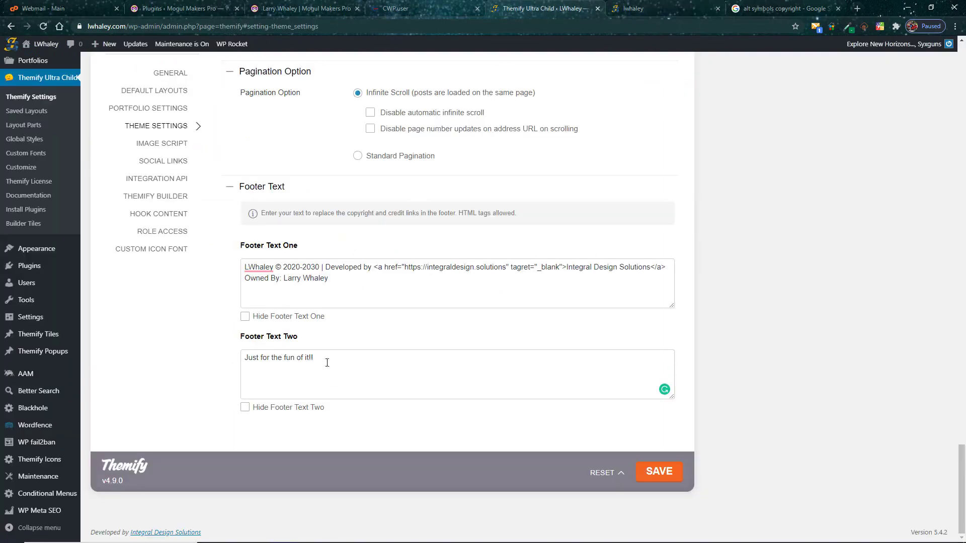
drag(326, 360, 175, 351)
key(BackSpace)
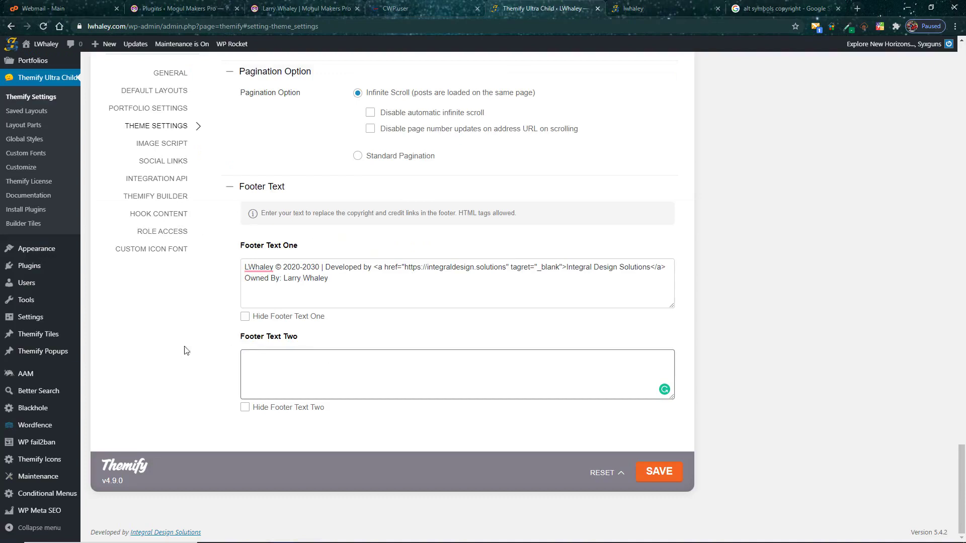
click(244, 407)
click(659, 481)
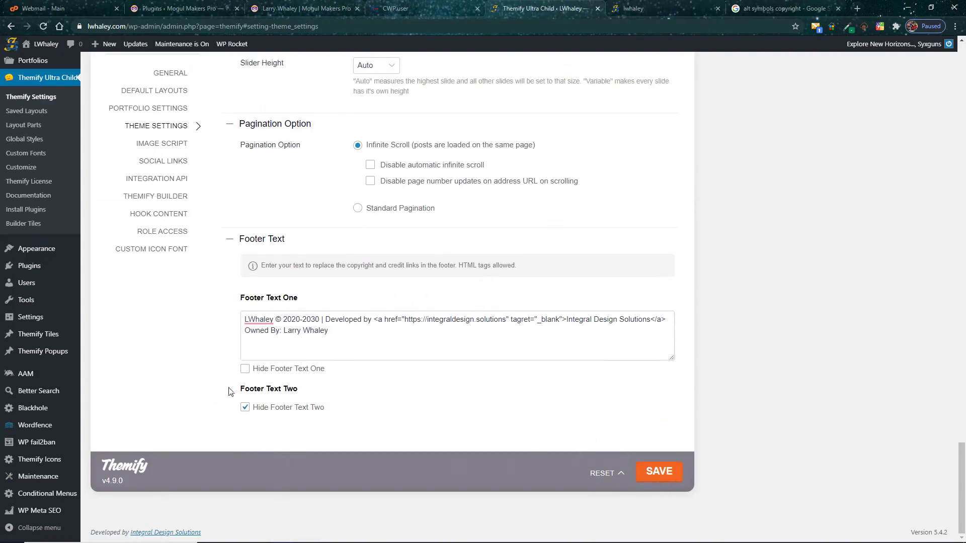
Open Social Links via Image Script and scroll through the Twitter, Facebook, YouTube and Pinterest entries.
click(164, 145)
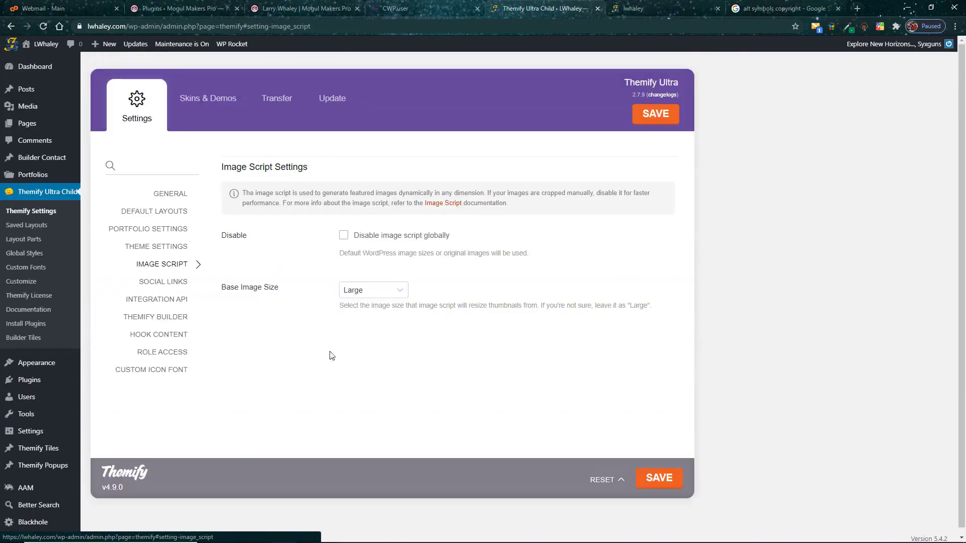
click(158, 286)
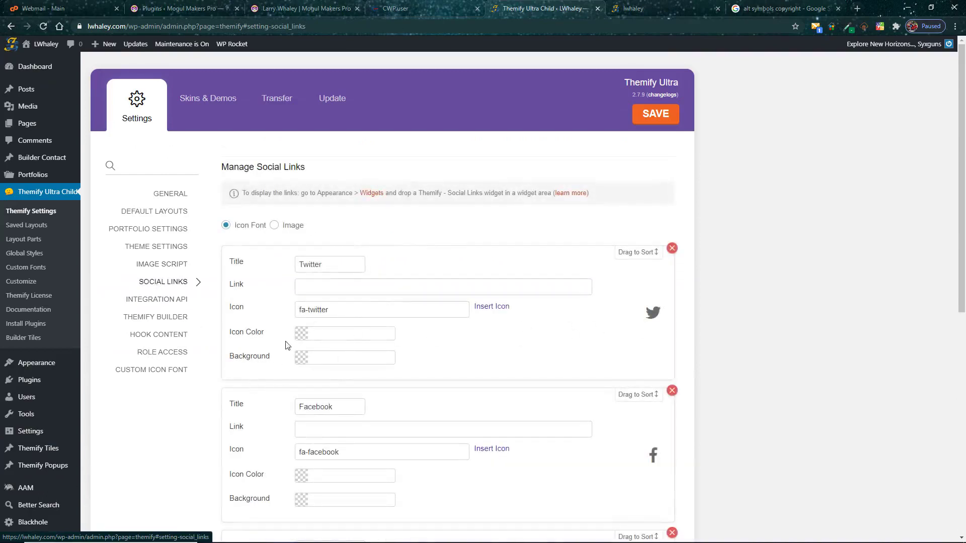
click(301, 286)
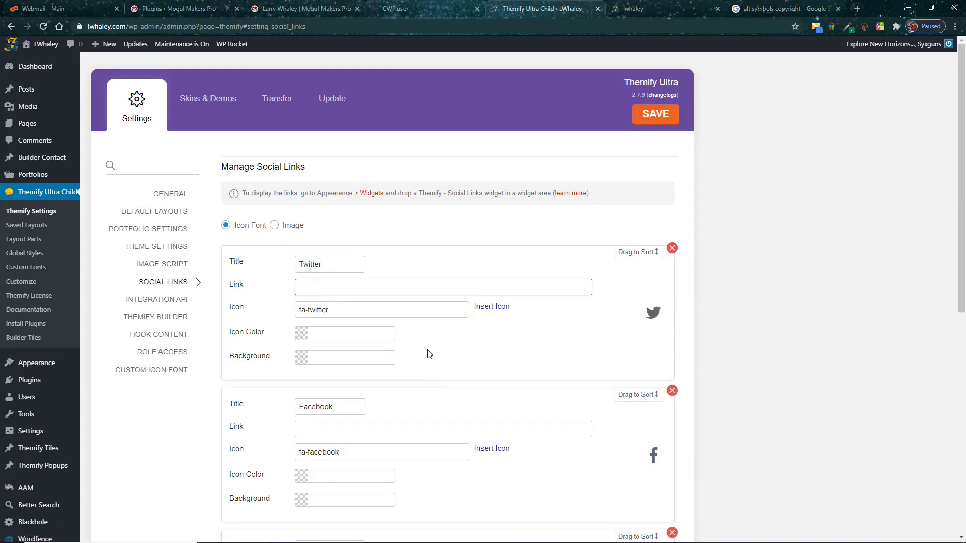
scroll(431, 352, down, 5)
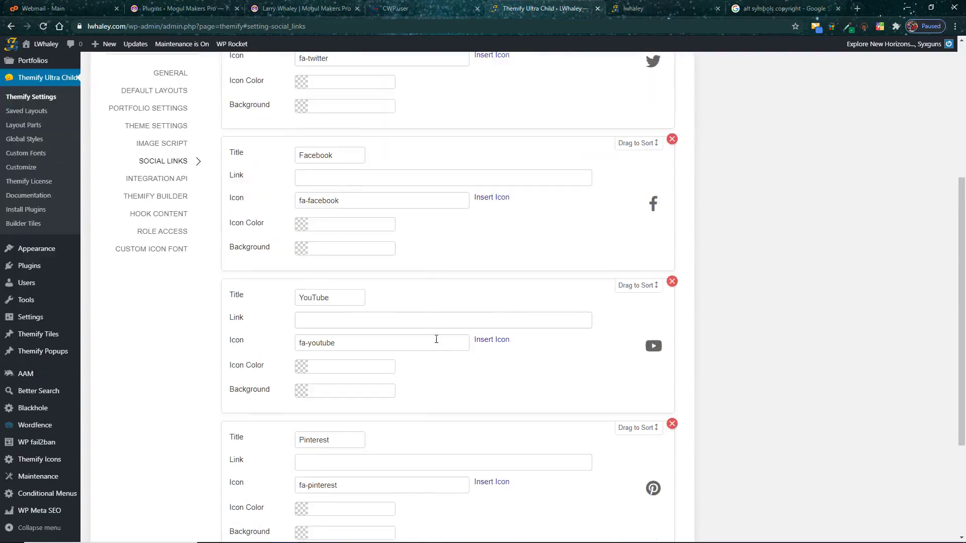
scroll(436, 348, down, 3)
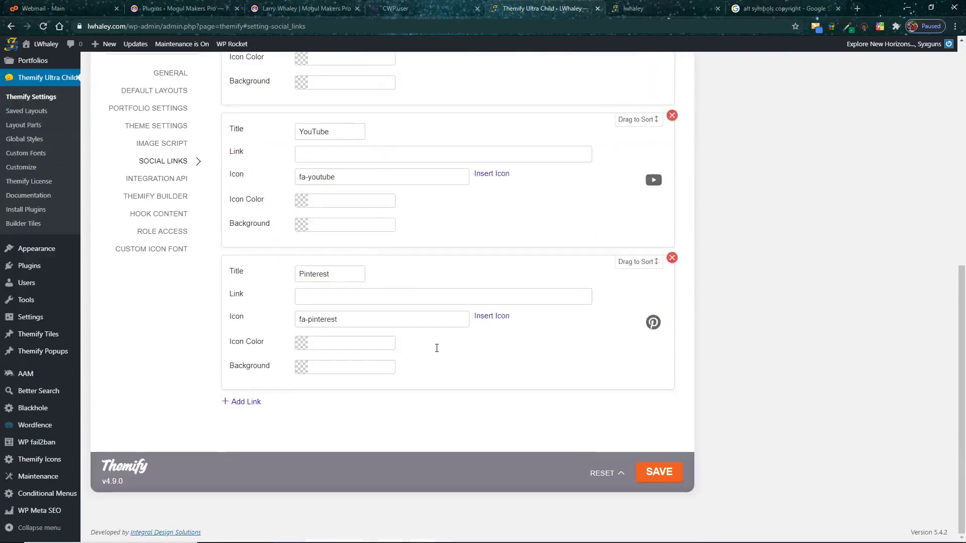
Add a fifth blank social link and show Brand Icons in its Choose icon dialog.
click(226, 402)
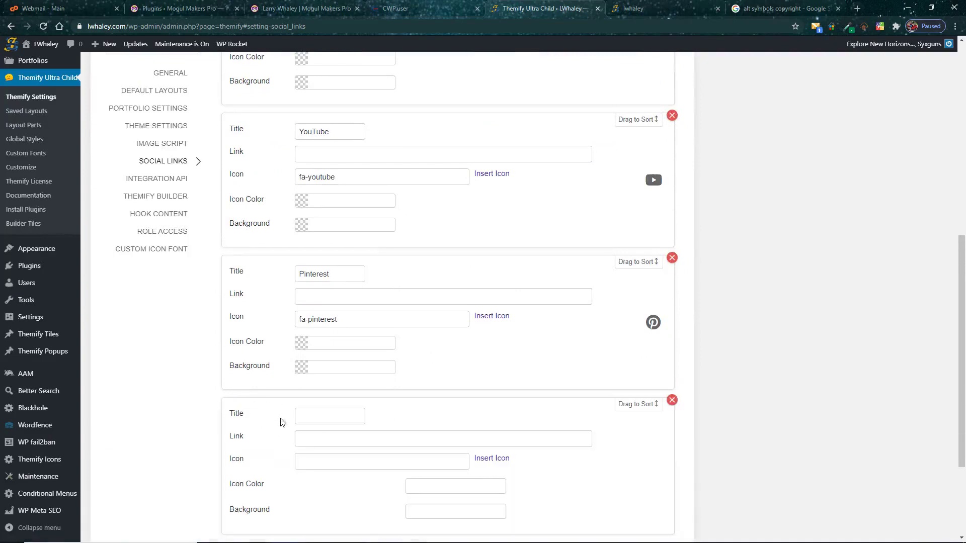
scroll(286, 392, down, 3)
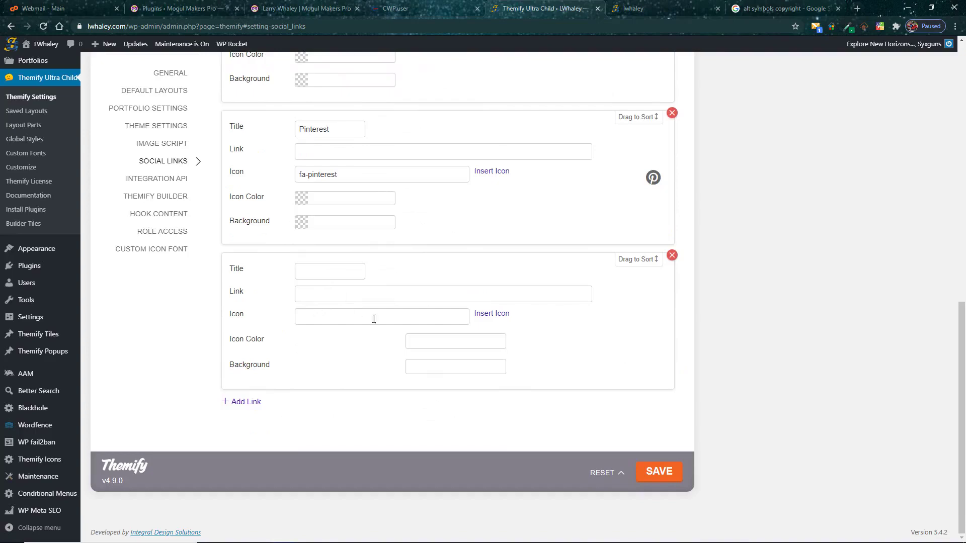
click(499, 319)
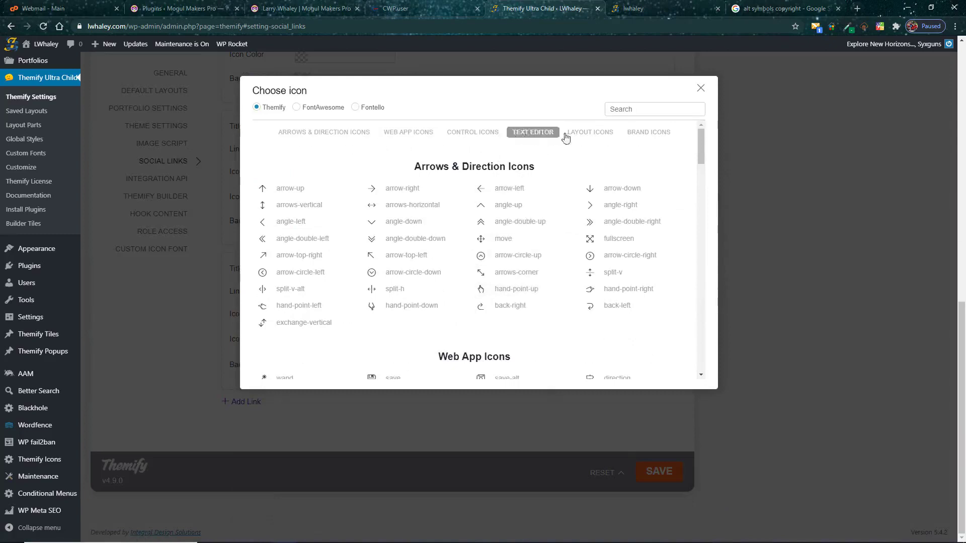
click(655, 134)
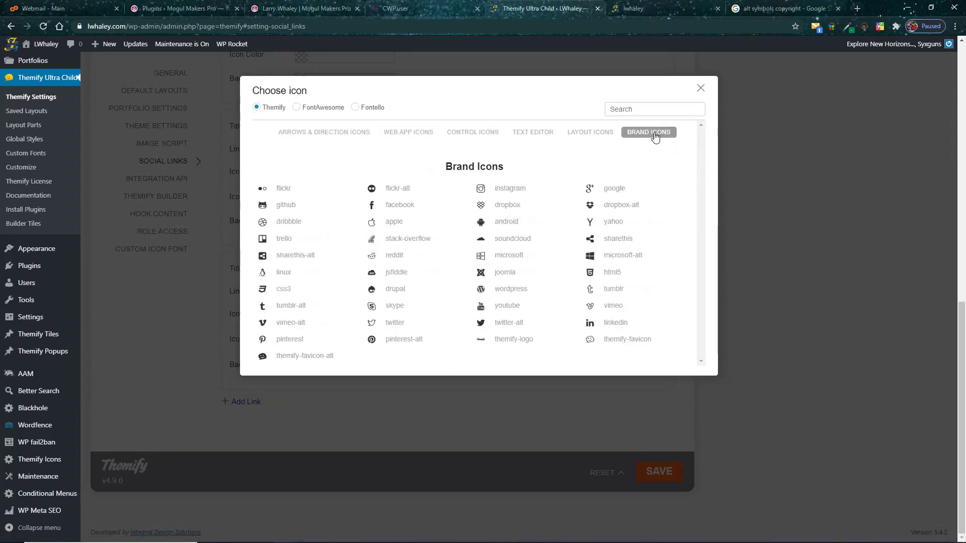
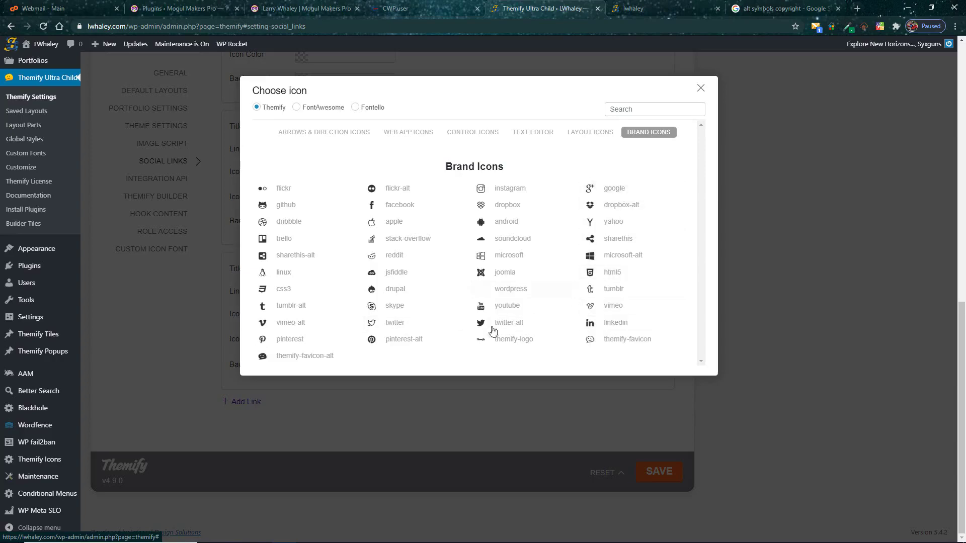
Dismiss the Choose icon dialog and switch to Themify's Integration API settings page.
click(702, 90)
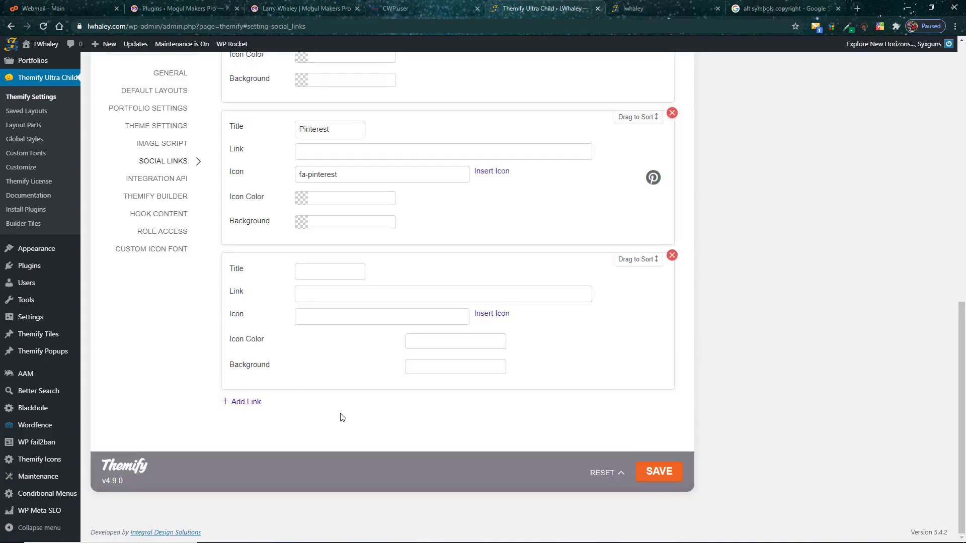
scroll(330, 381, up, 5)
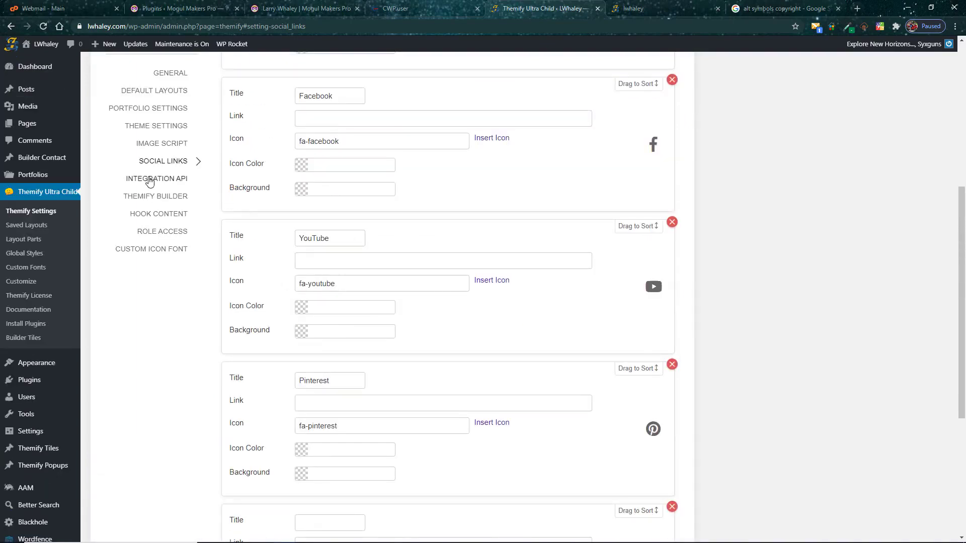
click(163, 184)
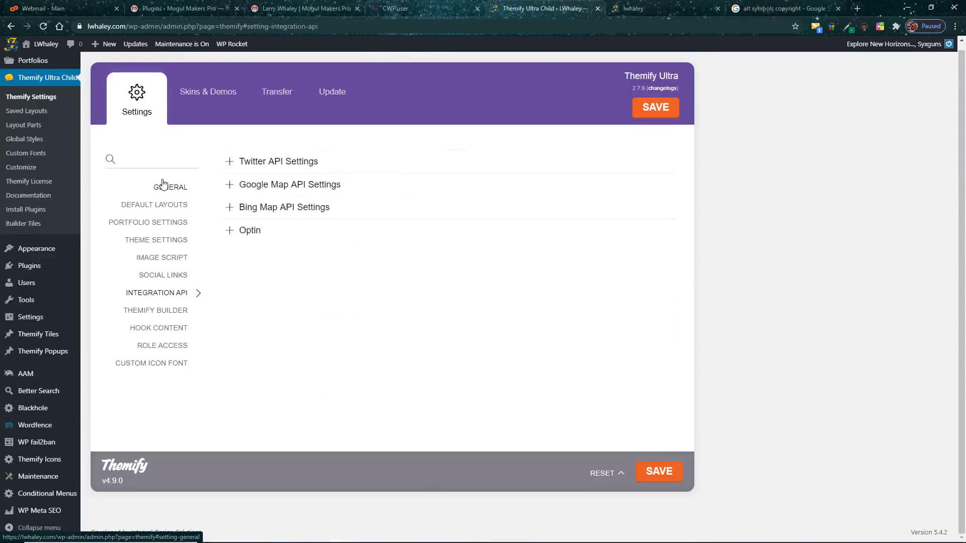
Expand the Twitter, Google Map, Bing Map and Optin integration sections.
click(230, 160)
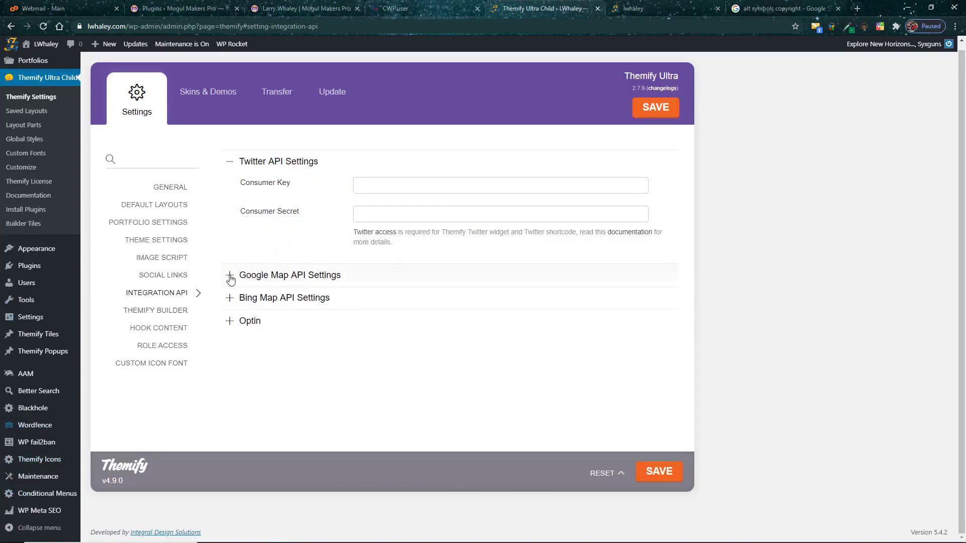
click(336, 281)
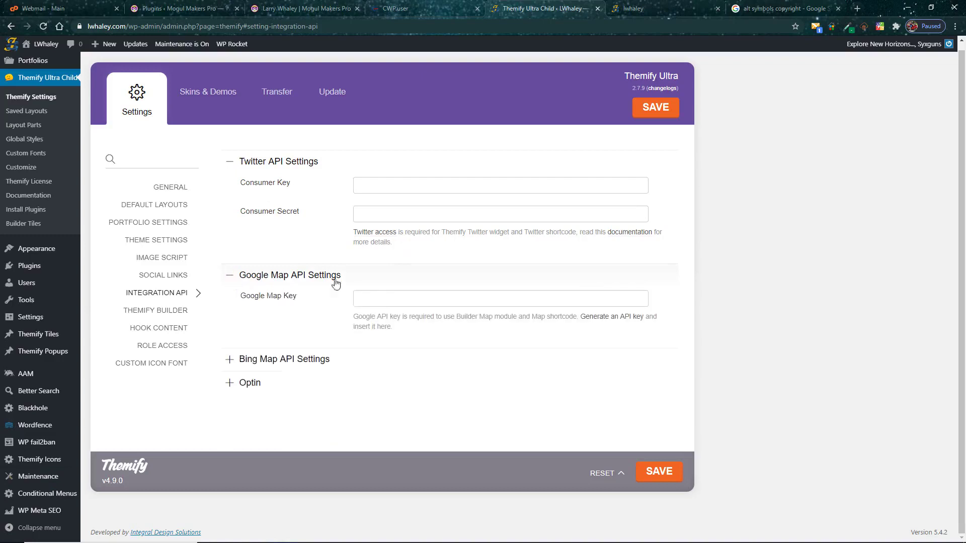
click(236, 360)
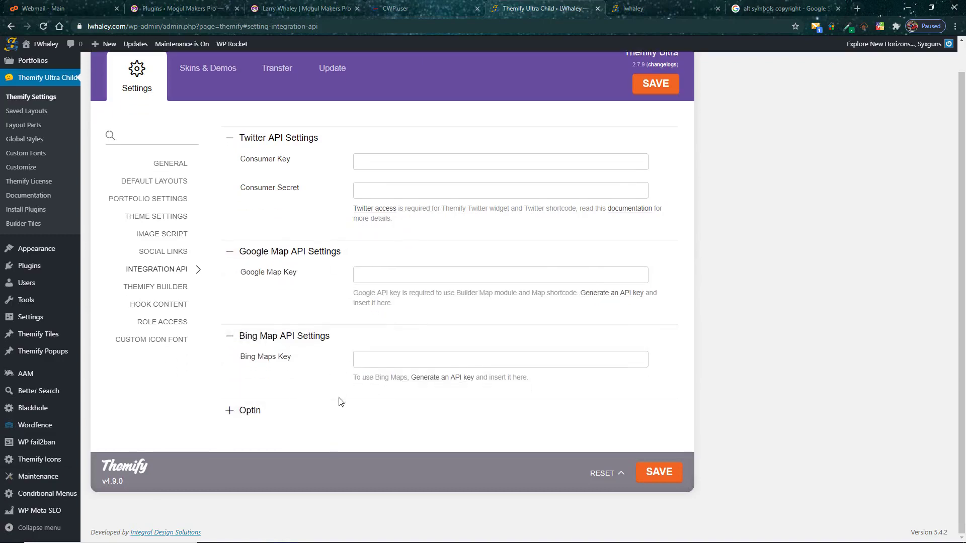
click(230, 414)
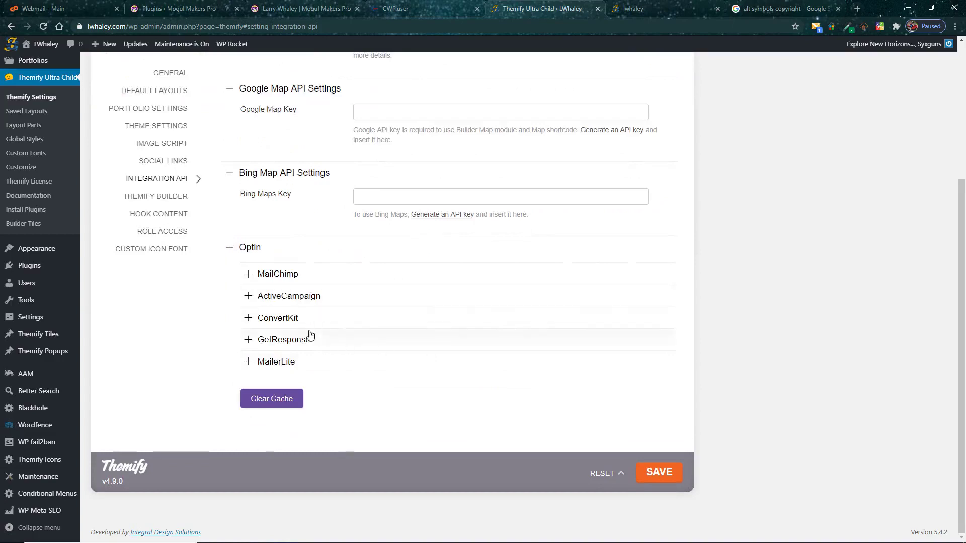
Look at the MailChimp API key setting, collapse it, and go to Themify Builder settings.
click(247, 275)
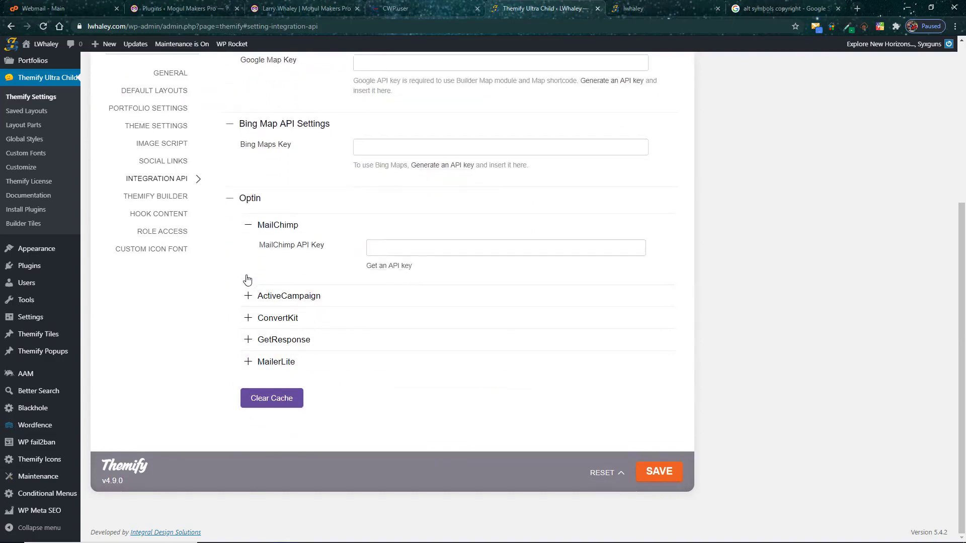
click(249, 227)
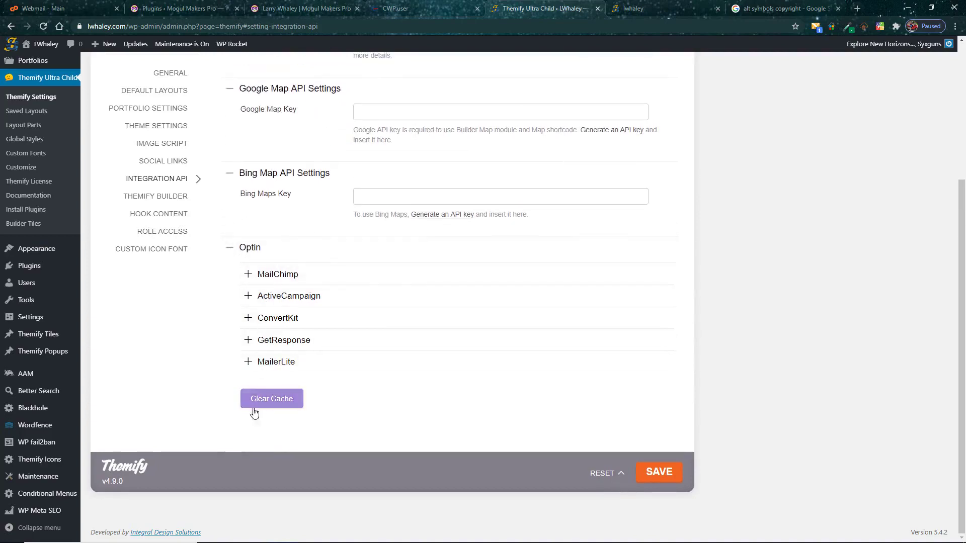
click(157, 201)
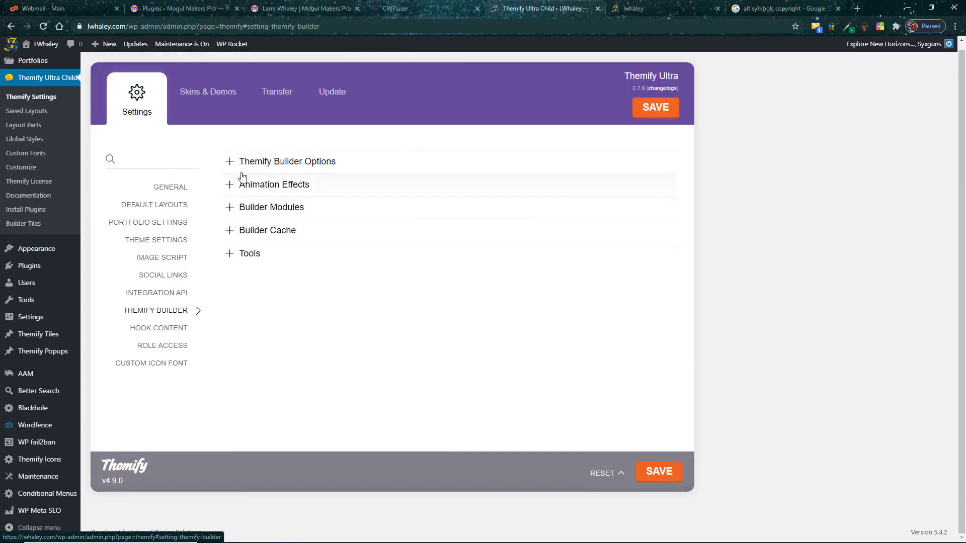
Expand Builder Options and Animation Effects, reviewing the Appearance Animation, Parallax and Scroll Effects choices.
click(229, 162)
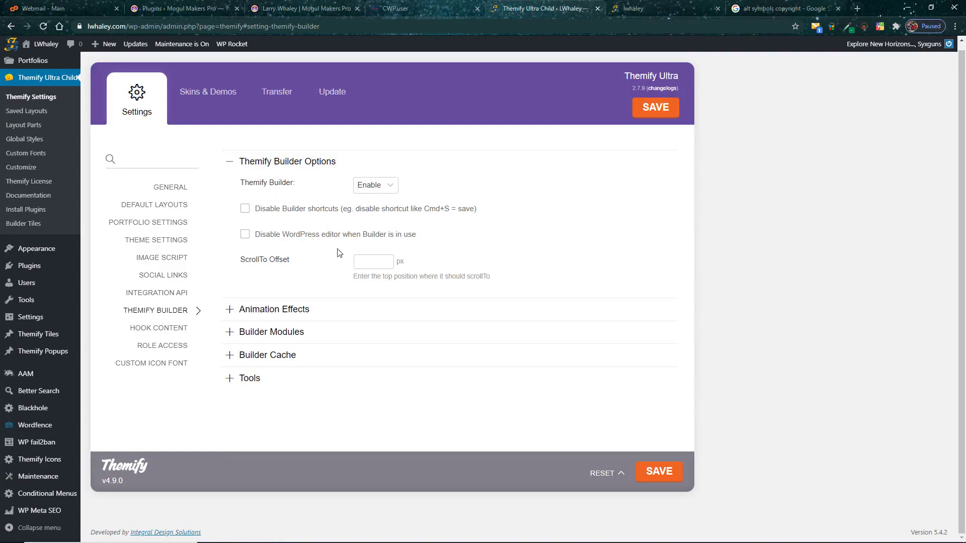
click(230, 310)
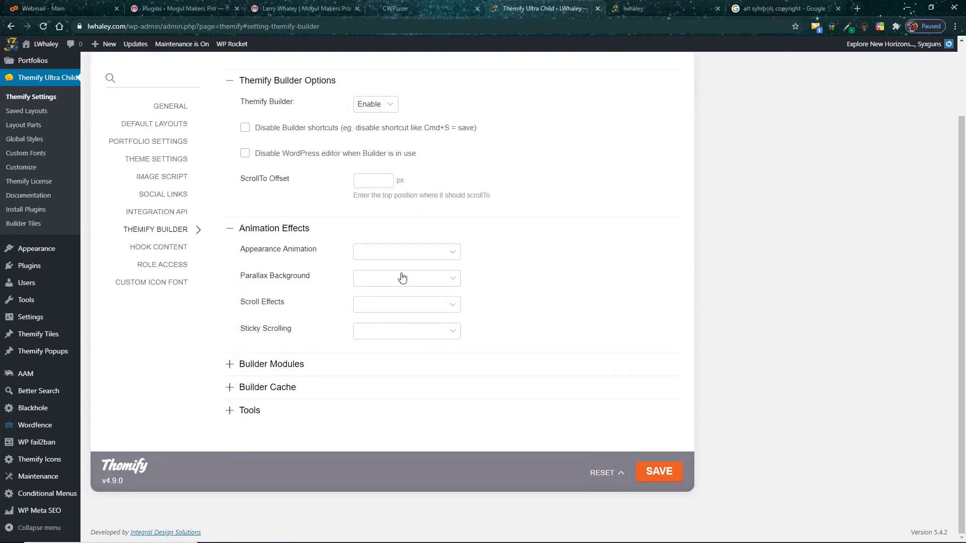
click(455, 257)
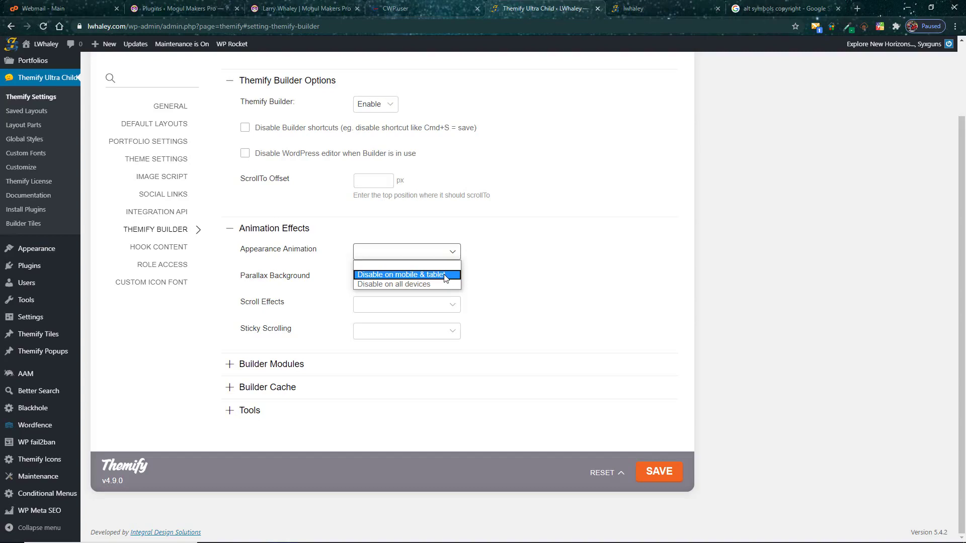
click(449, 267)
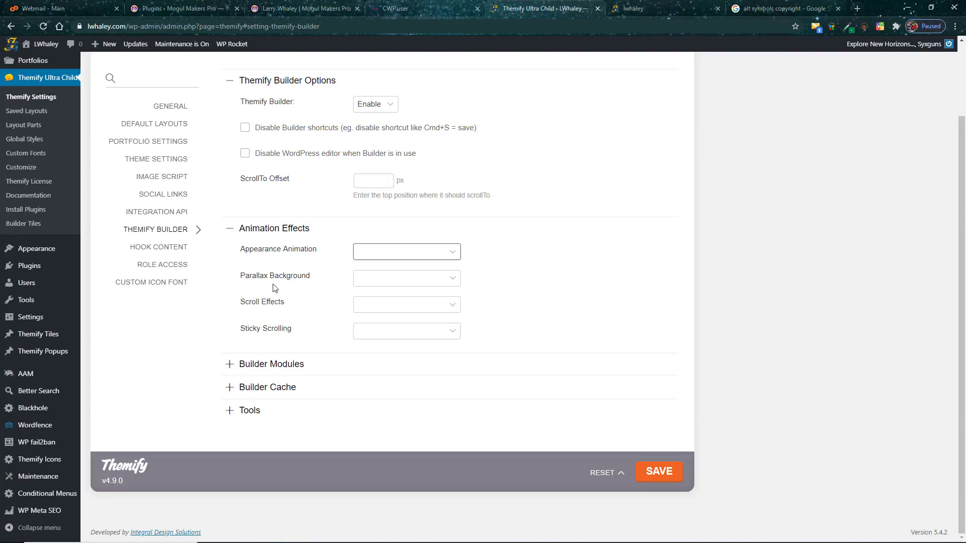
click(451, 280)
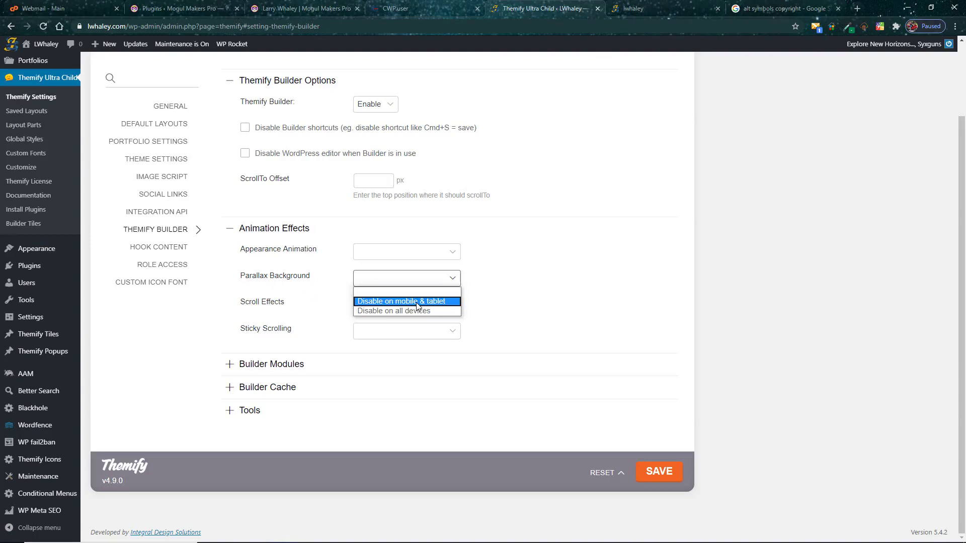
click(328, 295)
click(453, 309)
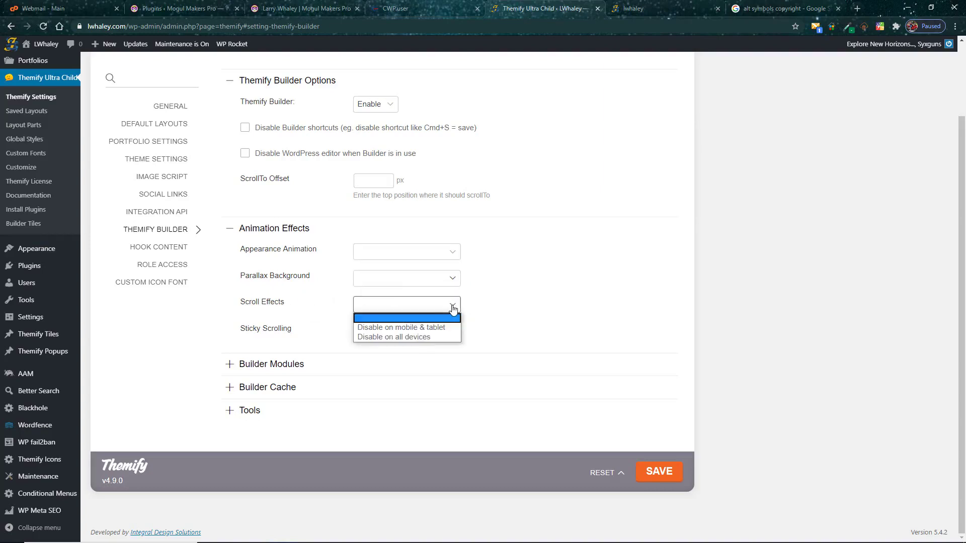
click(312, 315)
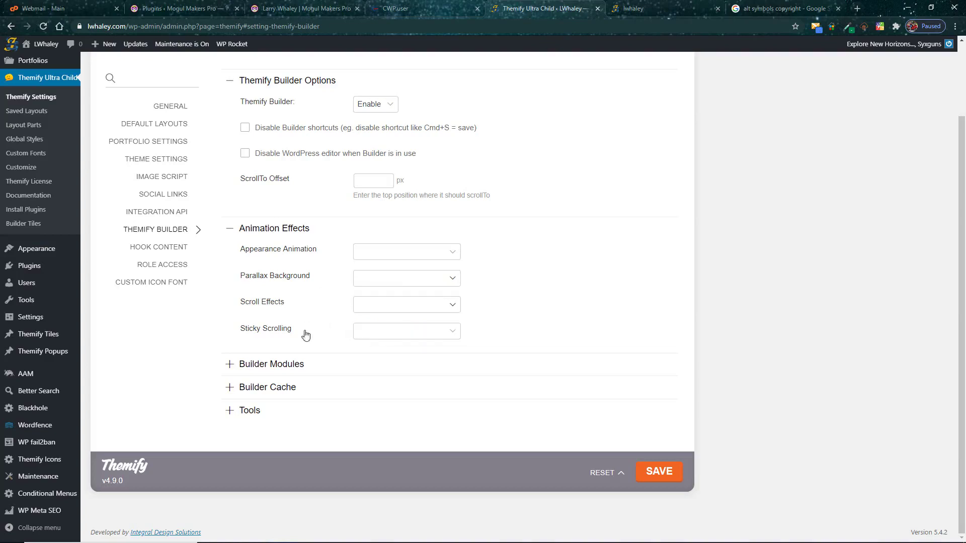
Set both Sticky Scrolling and Scroll Effects to 'Disable on mobile & tablet'.
click(451, 334)
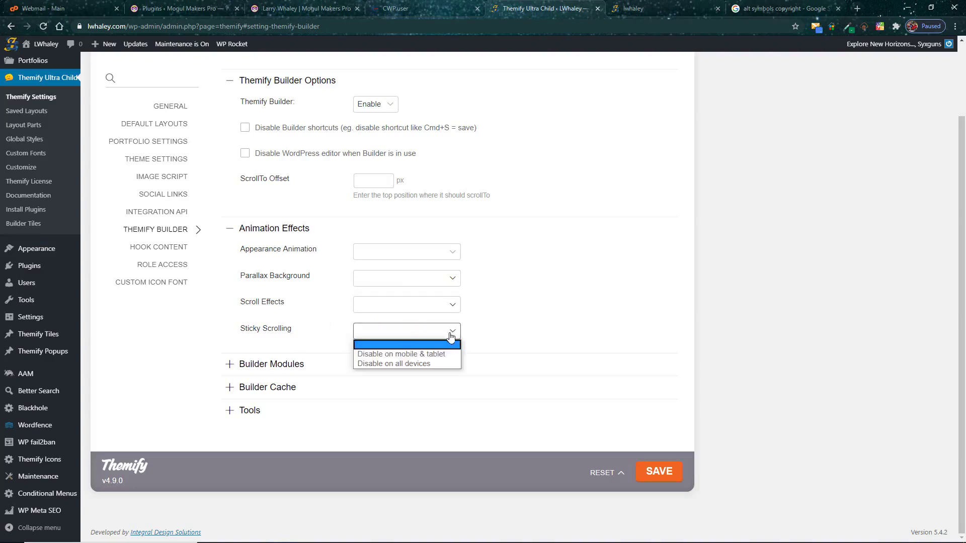
click(401, 354)
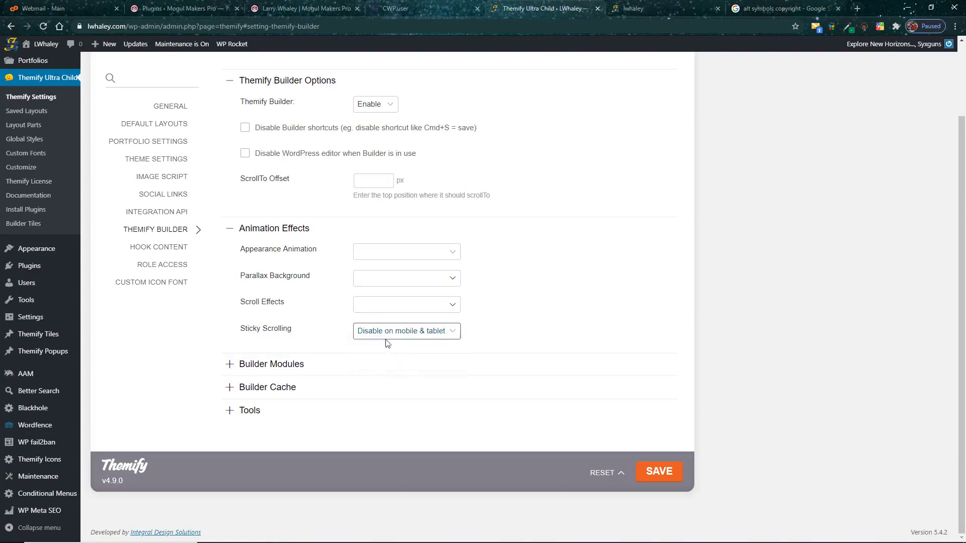
click(455, 307)
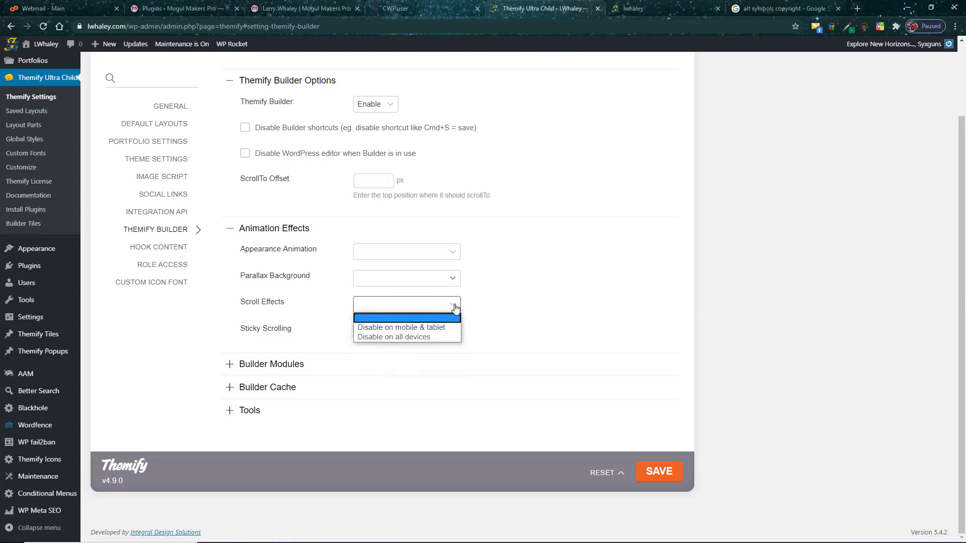
click(412, 328)
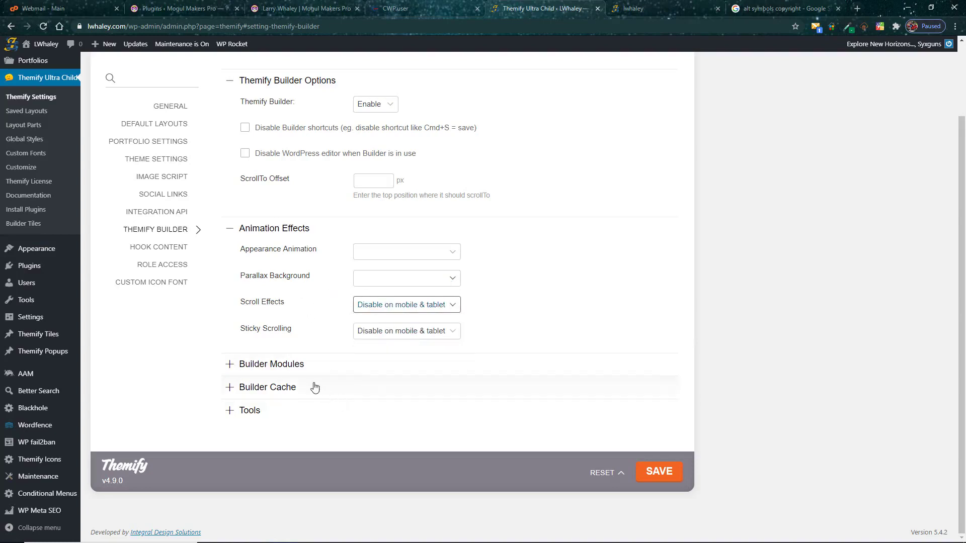
click(230, 366)
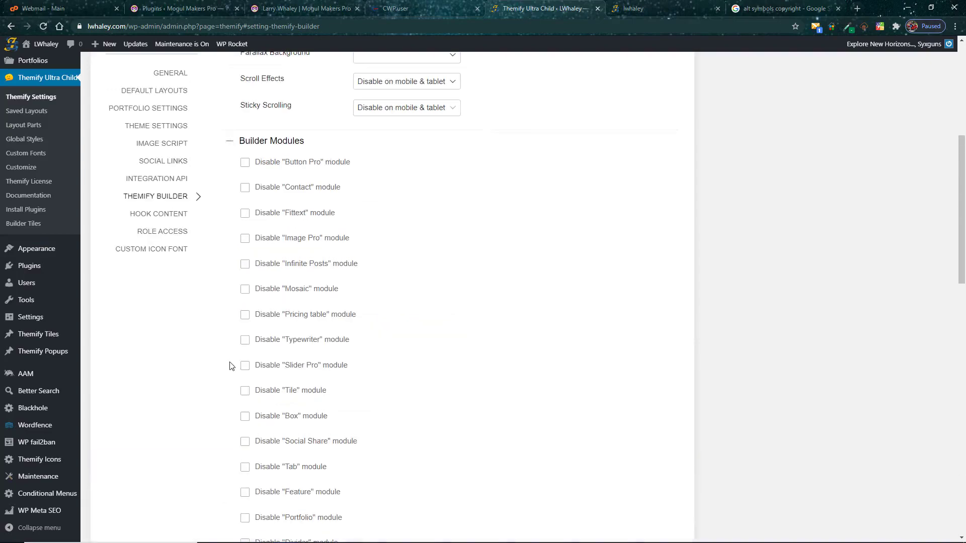
scroll(332, 367, down, 10)
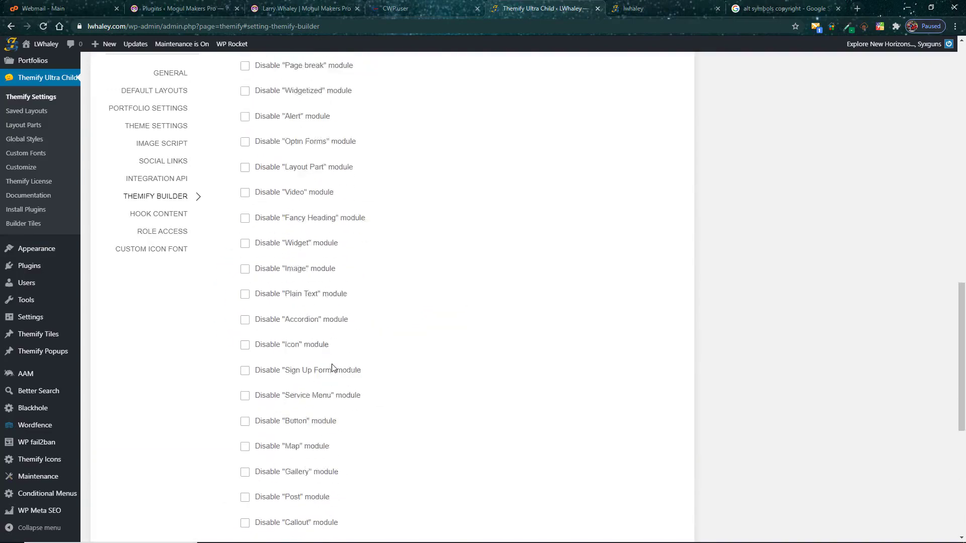
scroll(332, 367, down, 7)
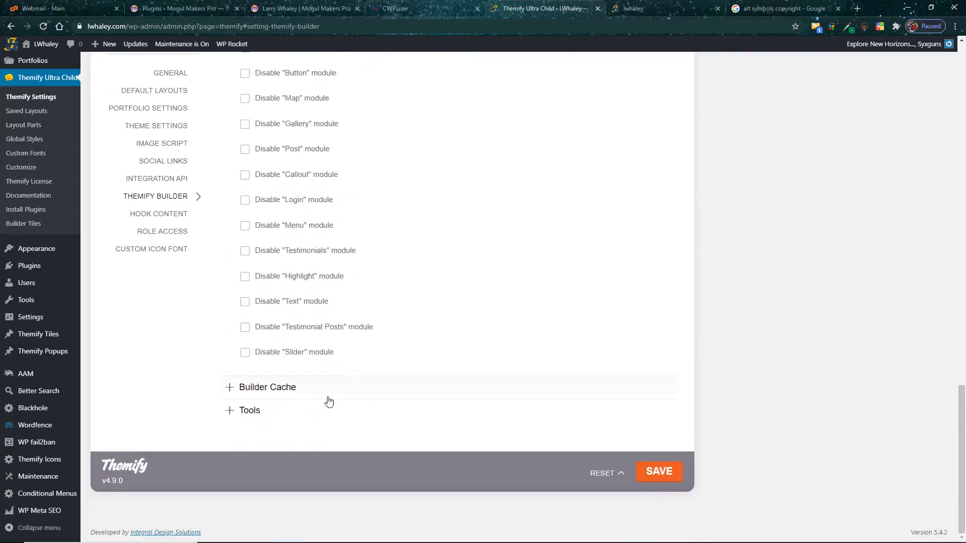
click(230, 388)
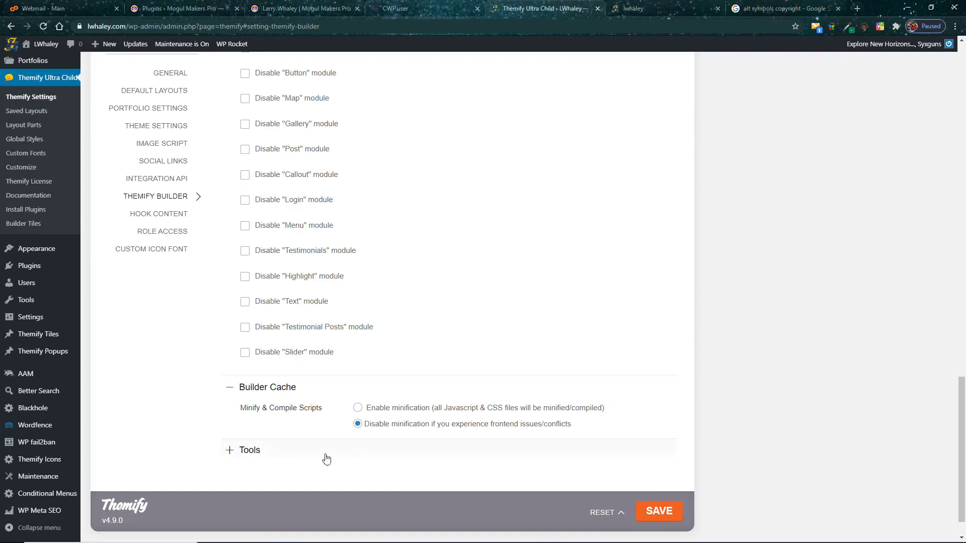
Expand the Builder Tools section and highlight the unchecked Maintenance Mode setting at the bottom.
click(231, 450)
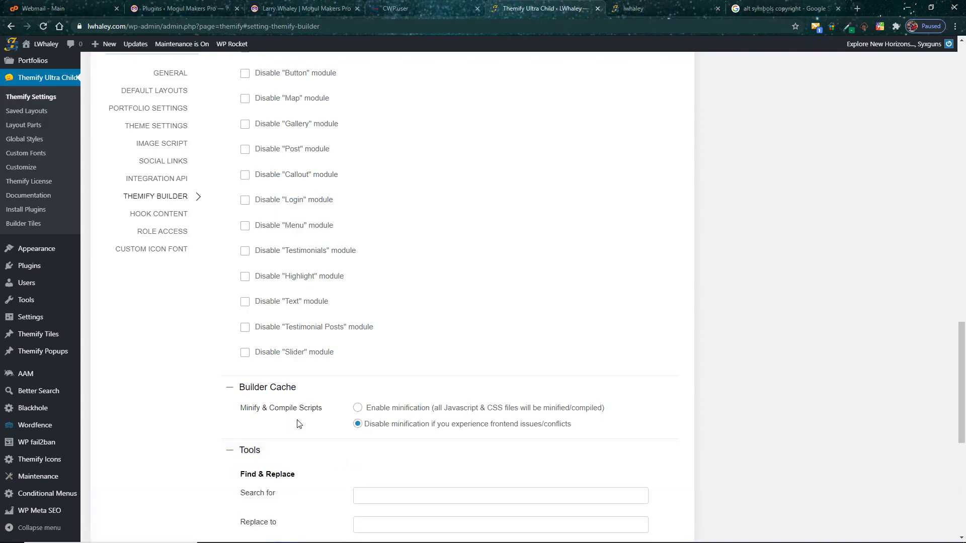
scroll(309, 429, down, 5)
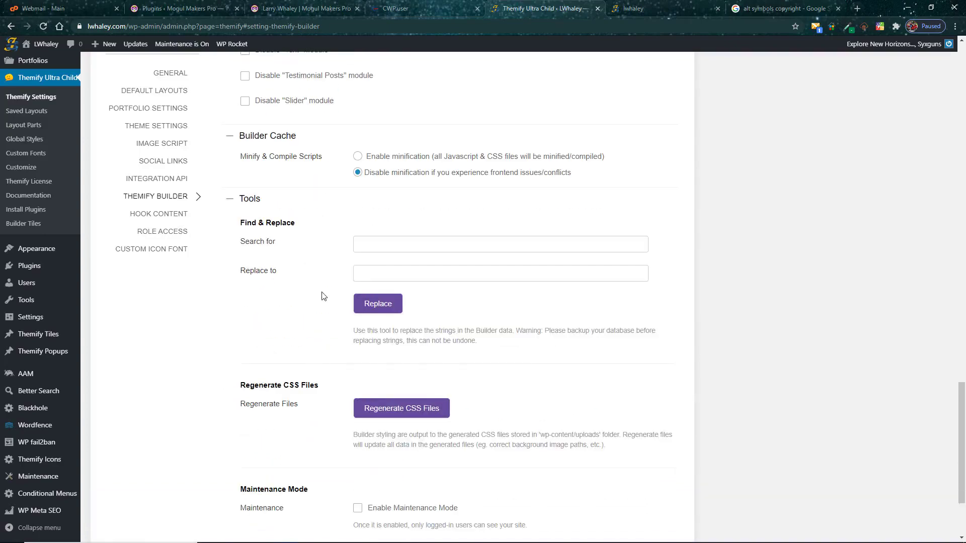
scroll(322, 296, down, 3)
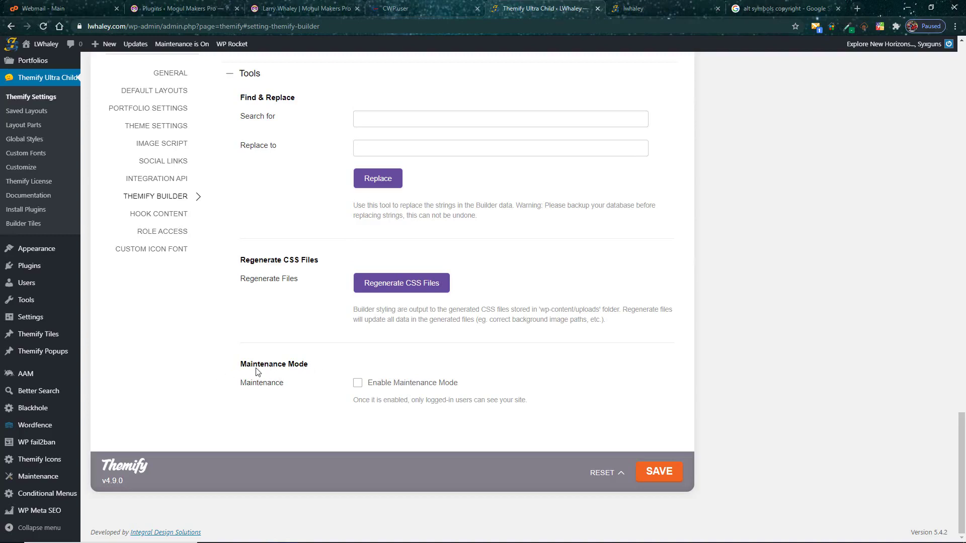
drag(238, 370, 322, 370)
drag(241, 386, 338, 389)
drag(236, 365, 311, 401)
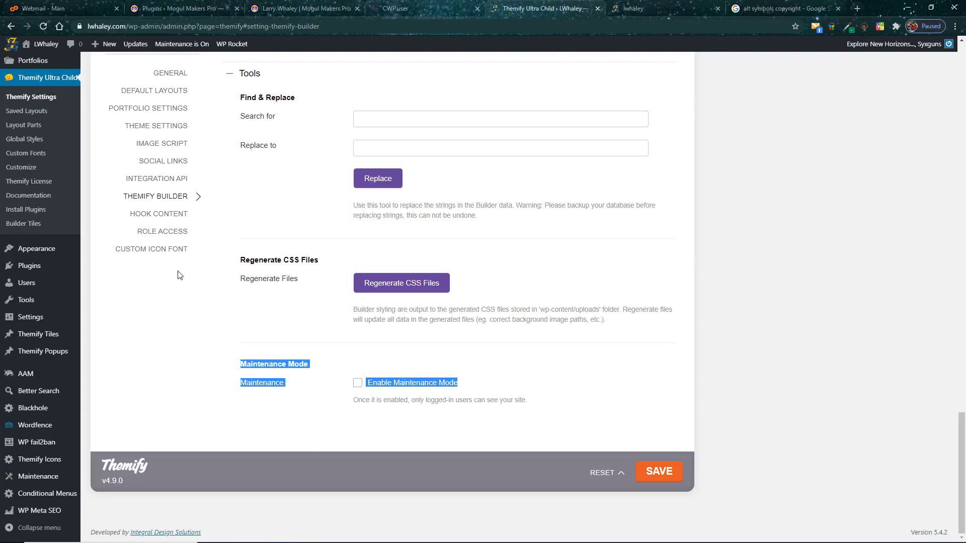
Open Hook Content, preview the See Hook Locations layout map, then close the preview.
click(161, 214)
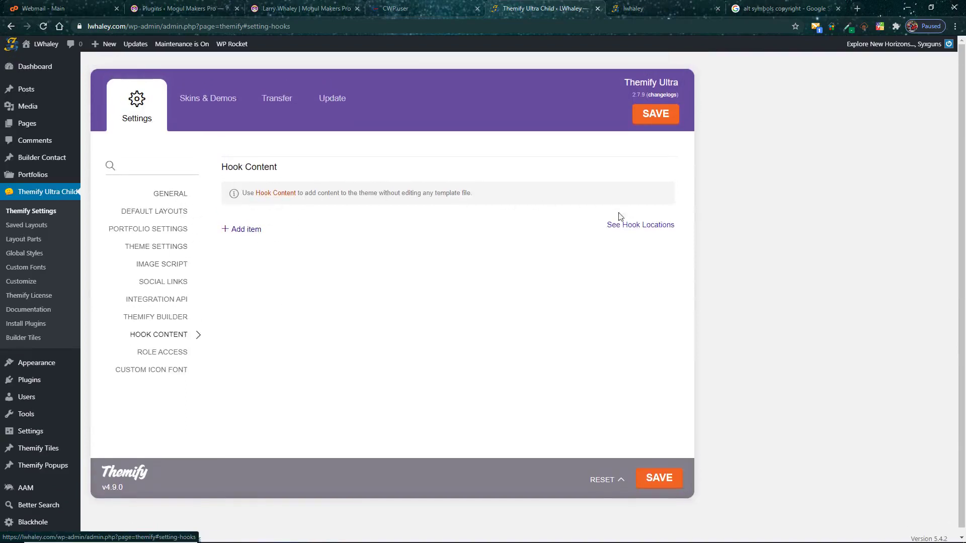
click(644, 226)
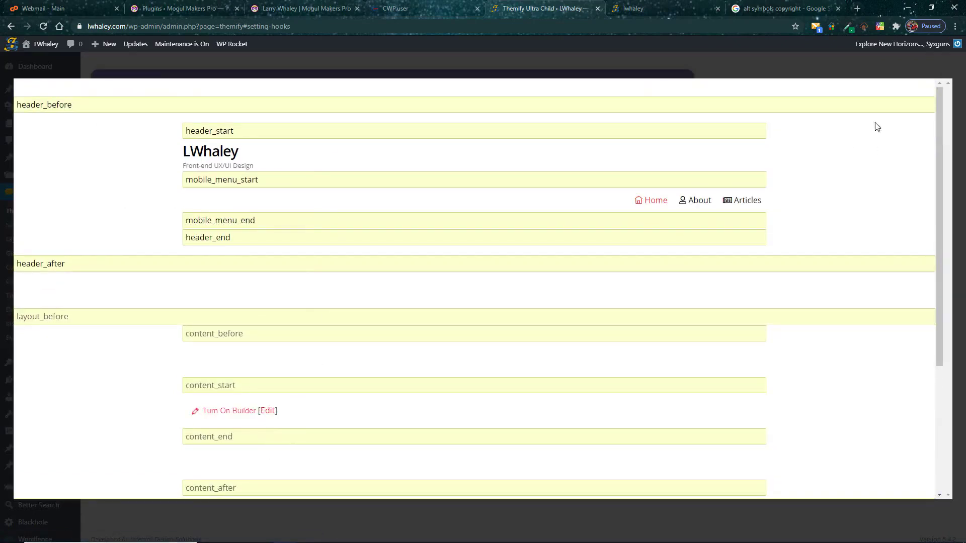
scroll(532, 352, down, 5)
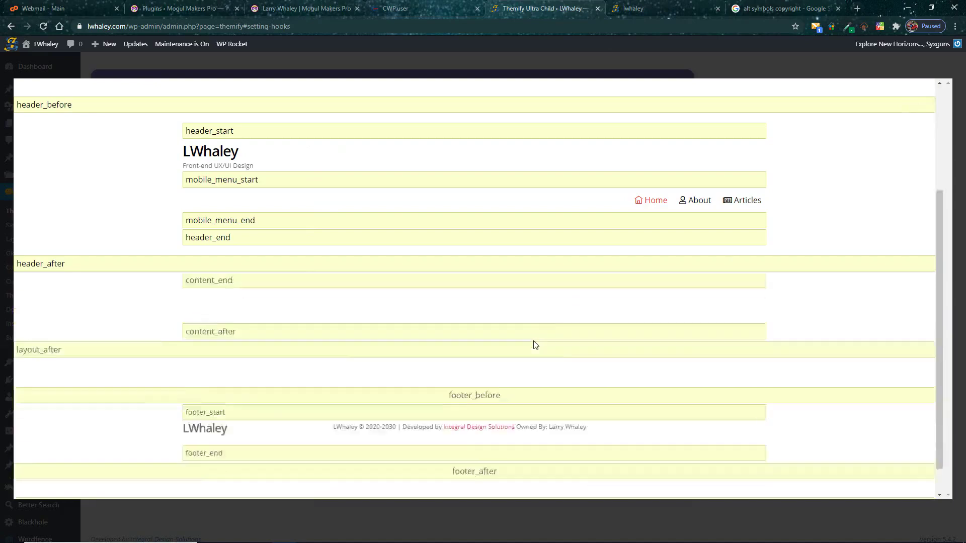
scroll(535, 346, up, 5)
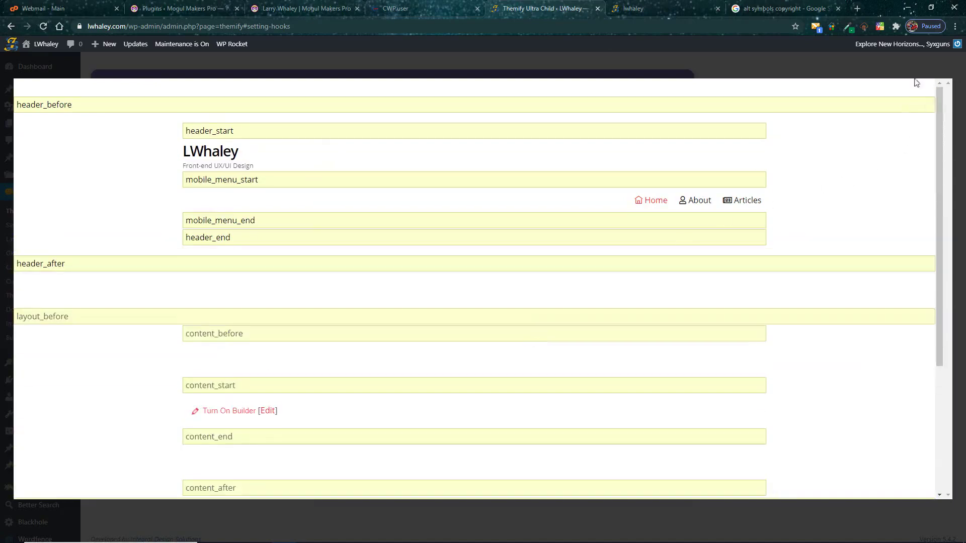
click(892, 68)
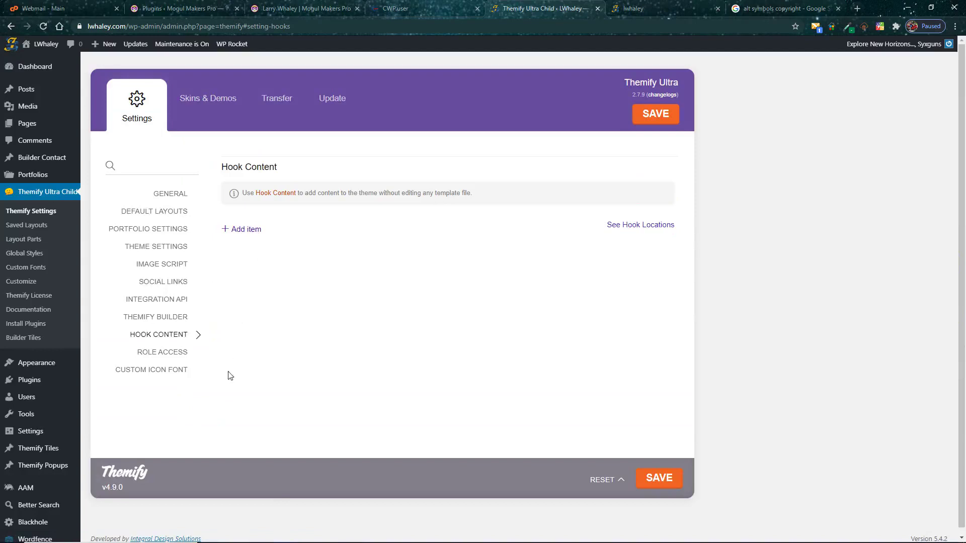
Expand Custom Panel, Customizer, Builder Backend and Builder Frontend under Role Access, all showing Default.
click(167, 358)
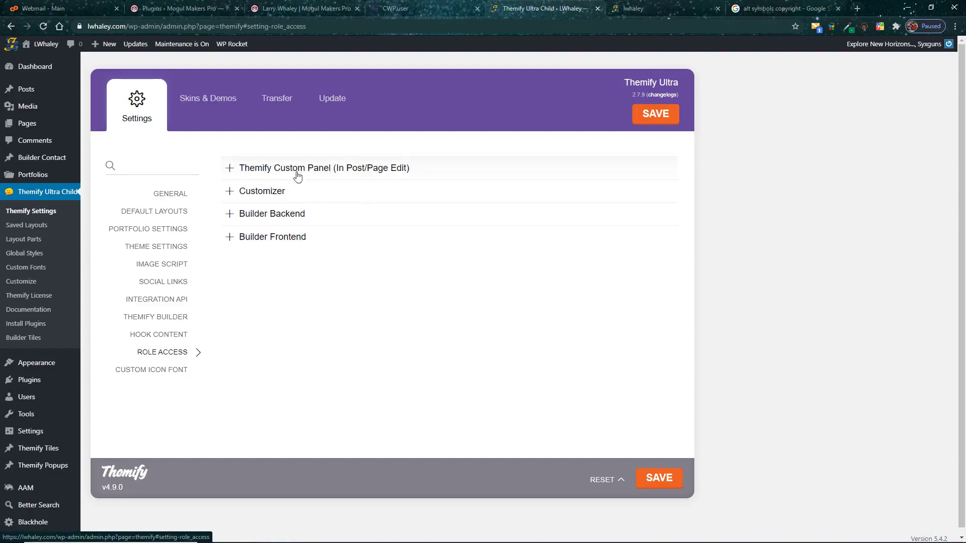
click(232, 170)
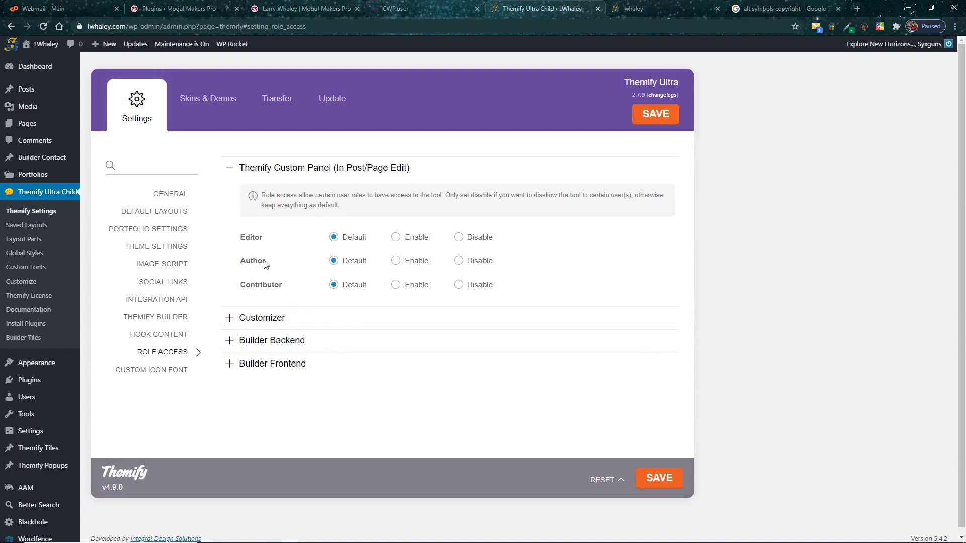
click(229, 318)
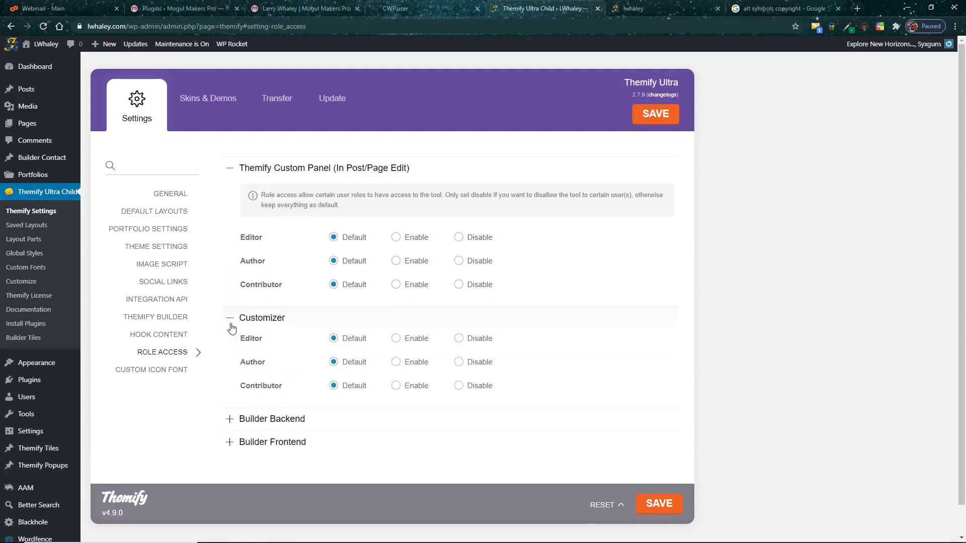
click(230, 421)
scroll(298, 453, down, 2)
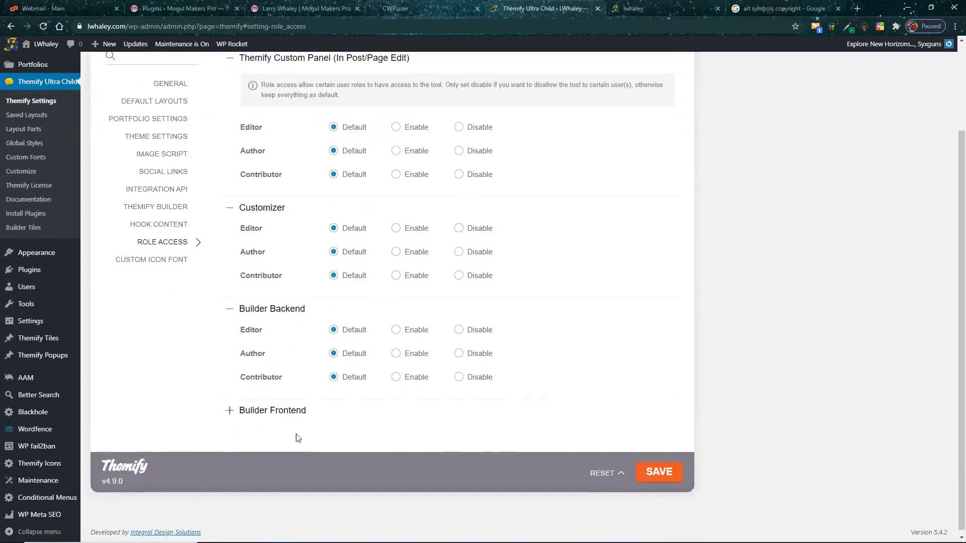
click(230, 410)
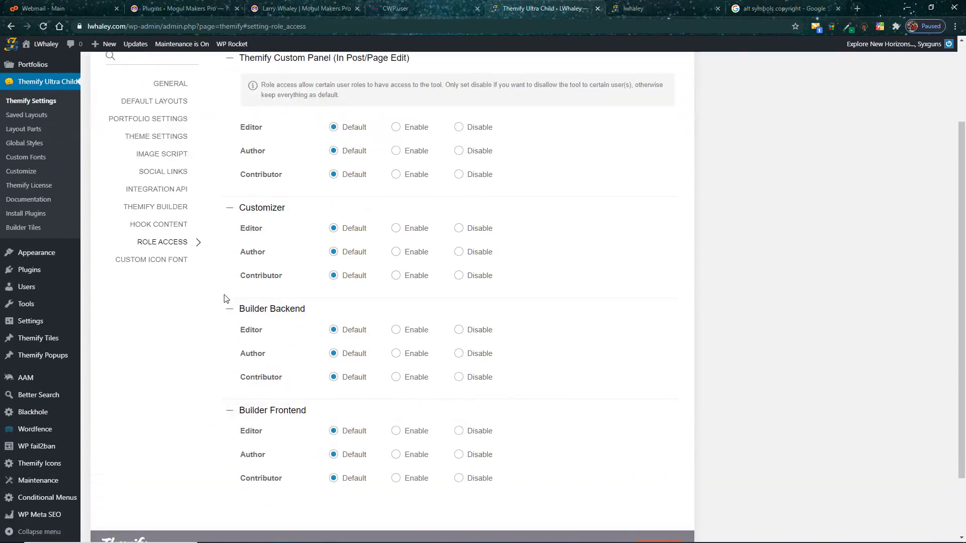
Visit Custom Icon Font, return to Builder's Maintenance Mode setting, and open Chrome's main menu.
click(147, 261)
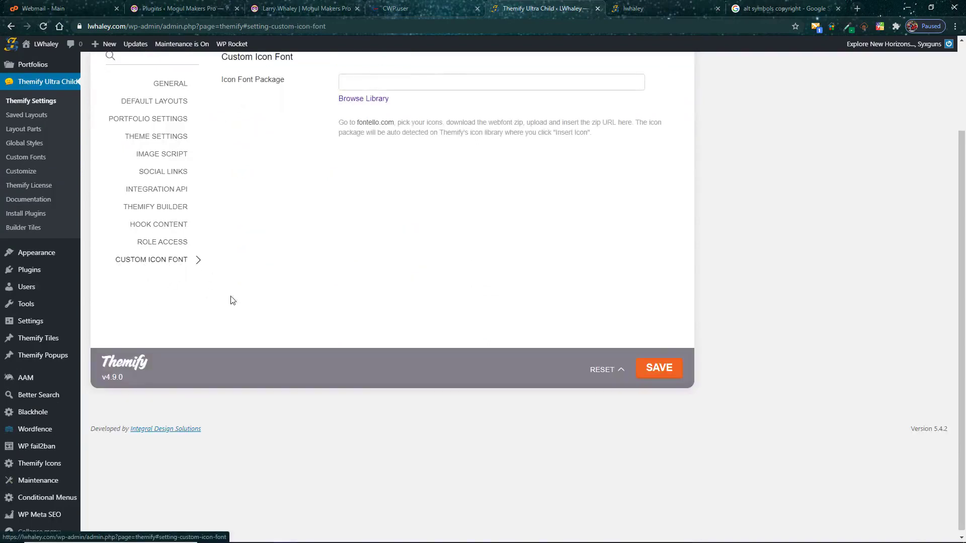
scroll(340, 272, up, 2)
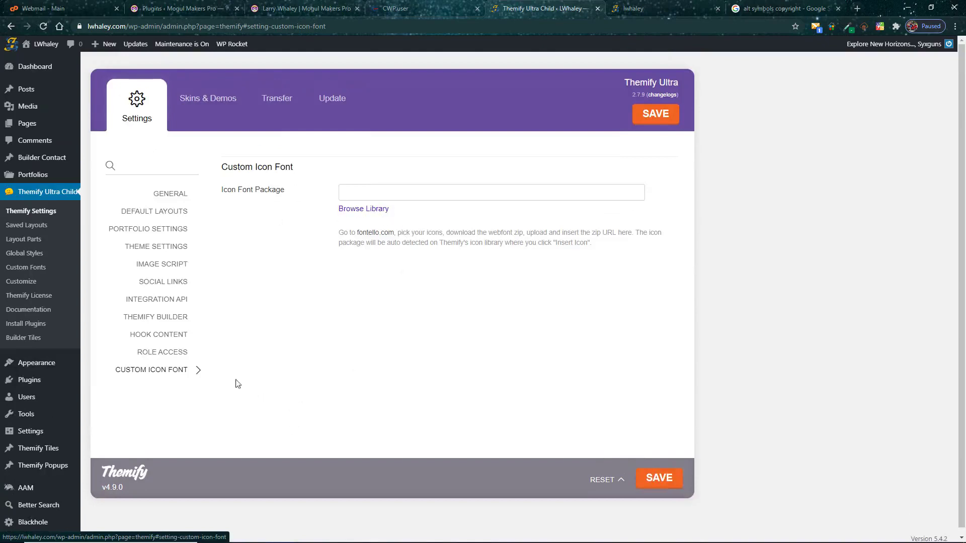
click(158, 318)
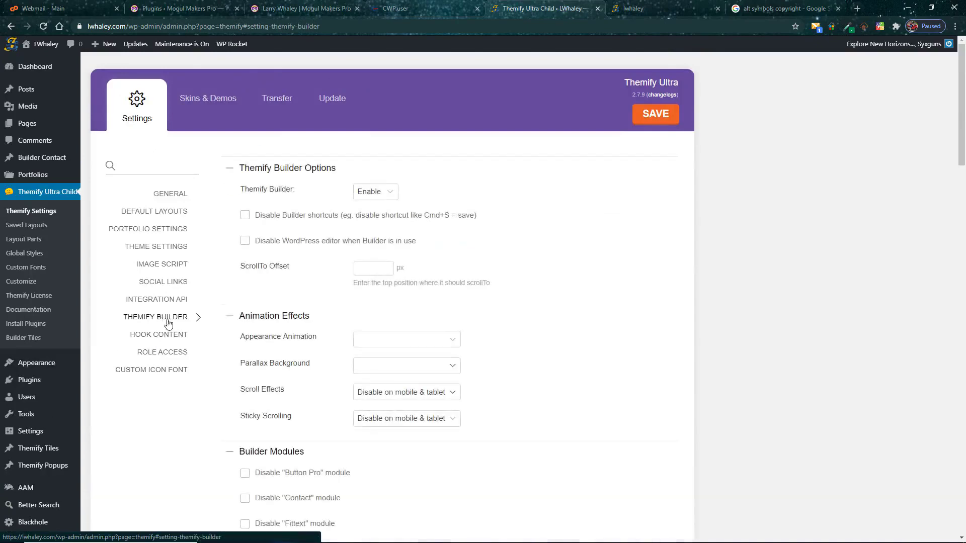
scroll(343, 336, down, 20)
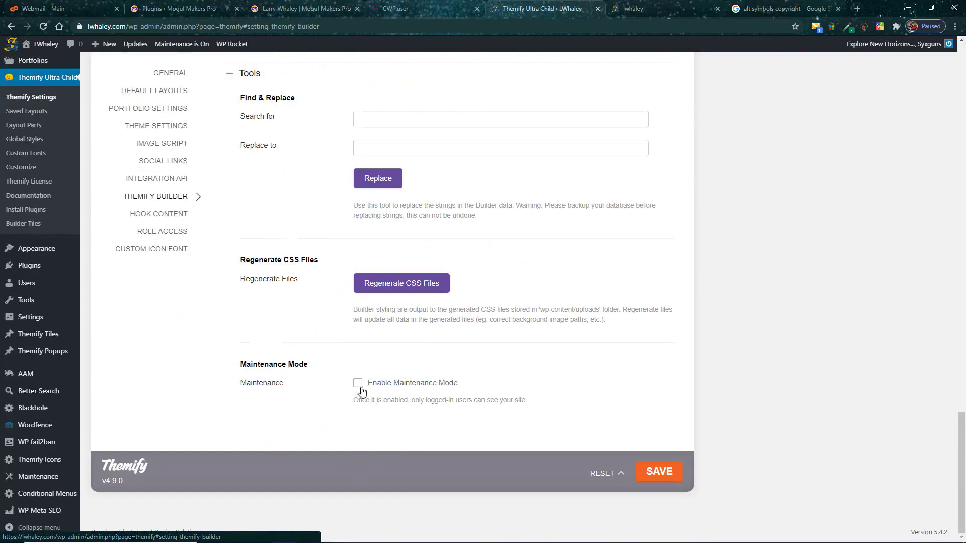
click(955, 27)
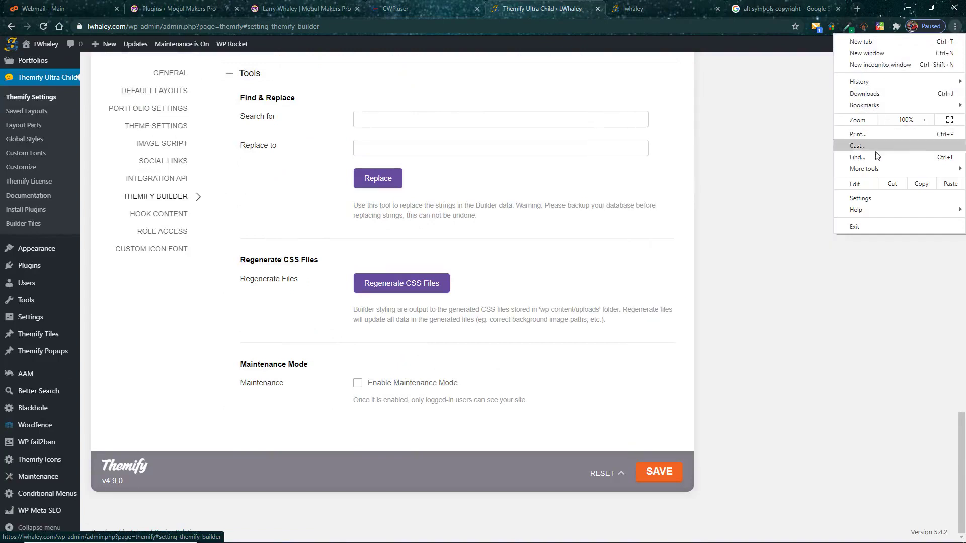
Load lwhaley.com in a new Chrome incognito window.
mouse_move(875, 166)
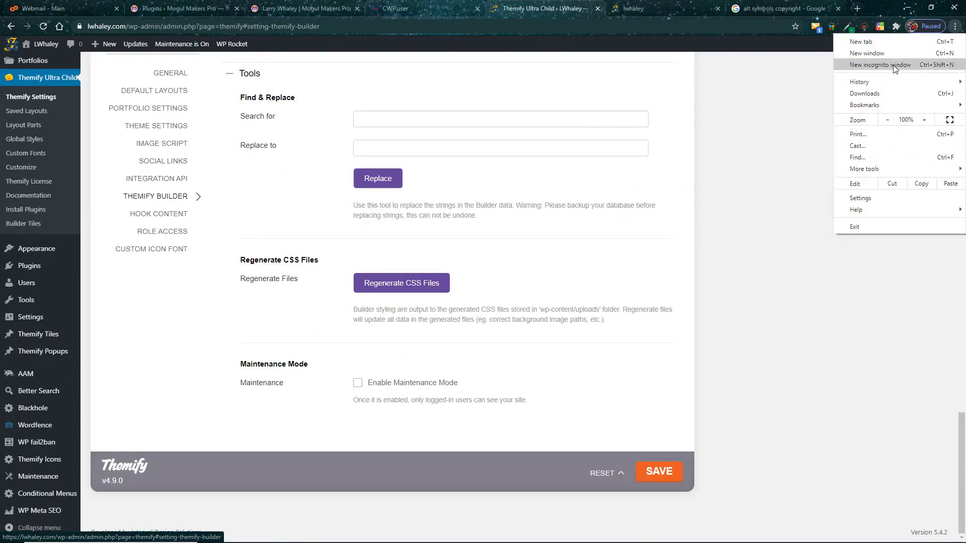
click(887, 64)
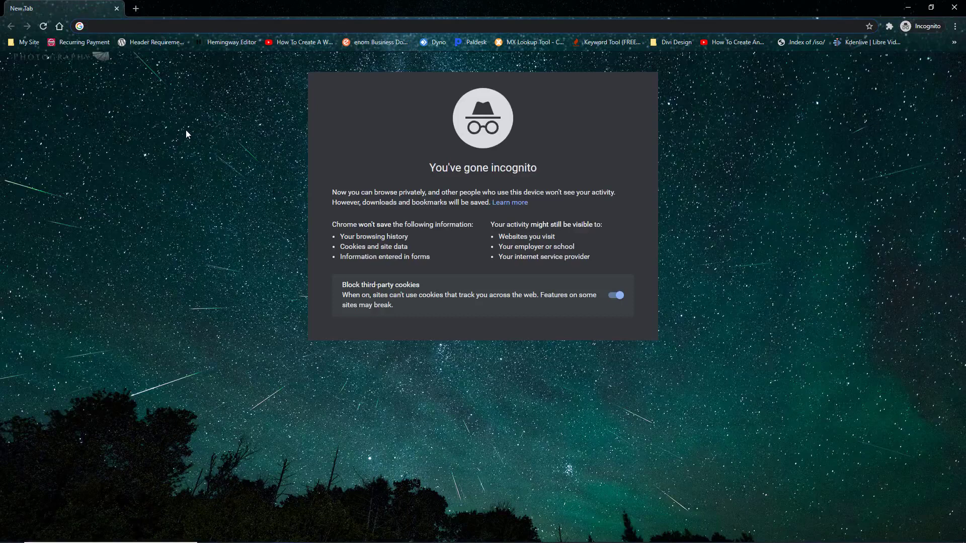
text(lwhaley.)
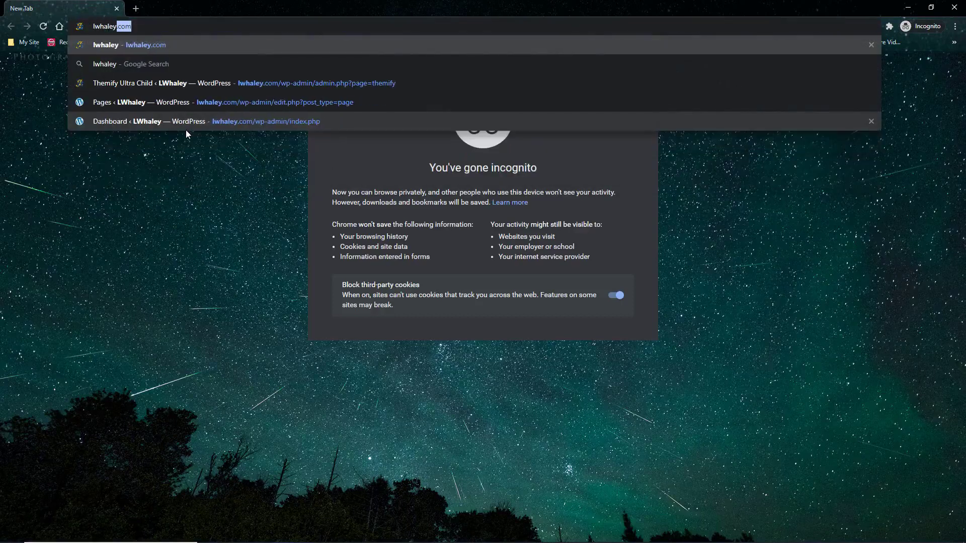
text(com)
key(Return)
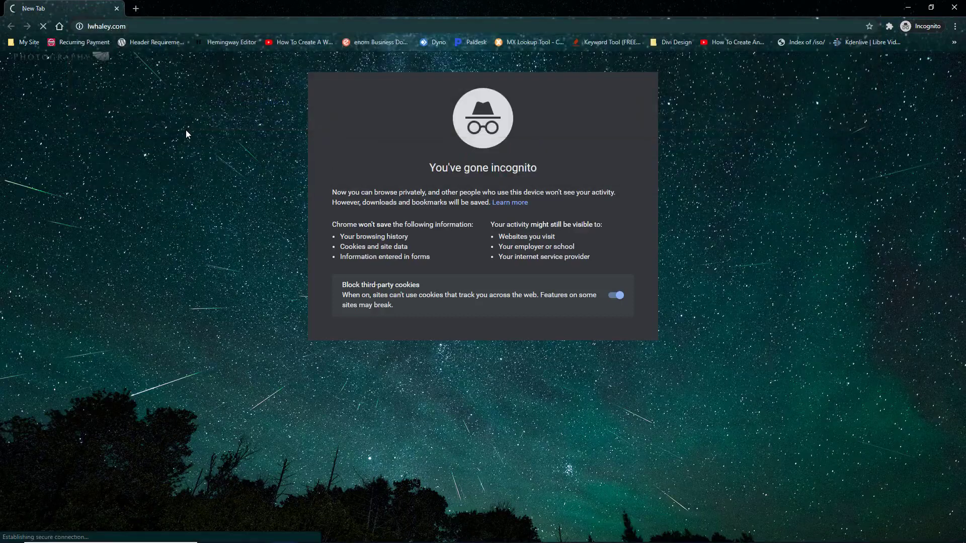